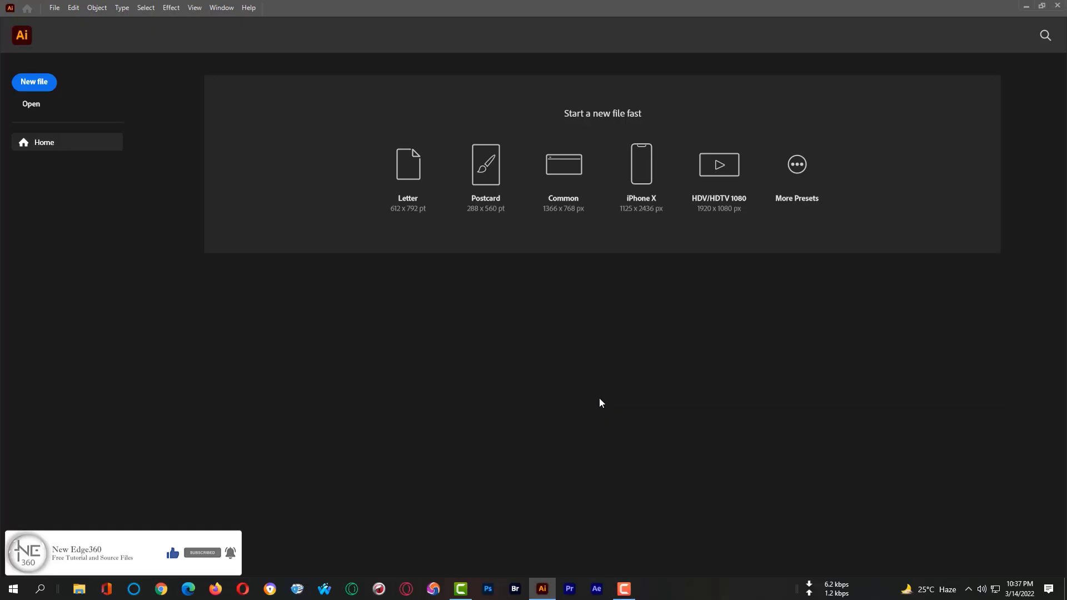
- Browse the Illustrator menu bar, then dismiss the open menu
left_click(54, 8)
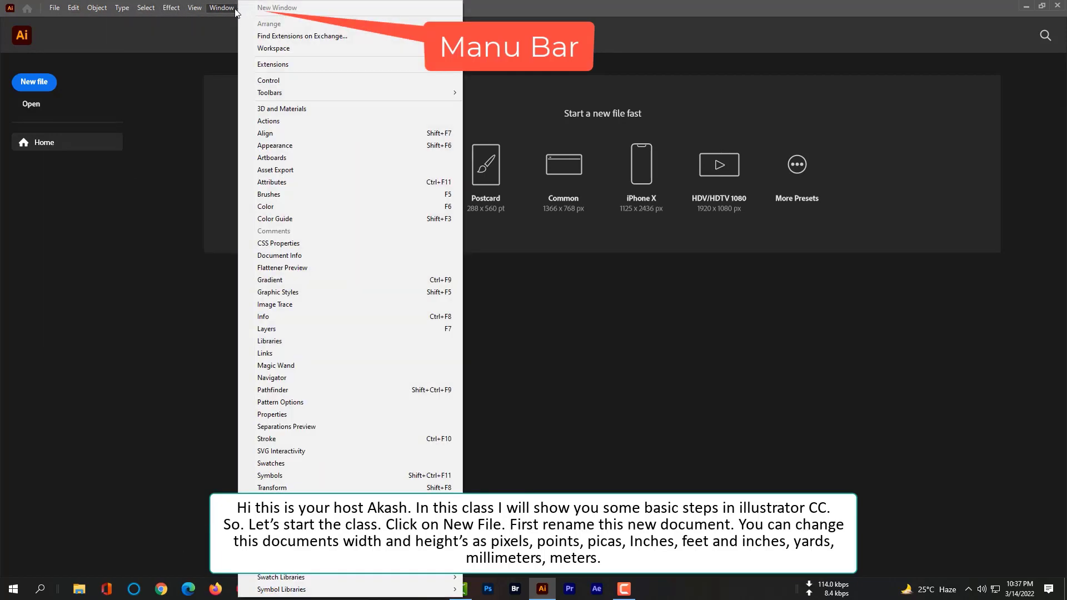
left_click(130, 219)
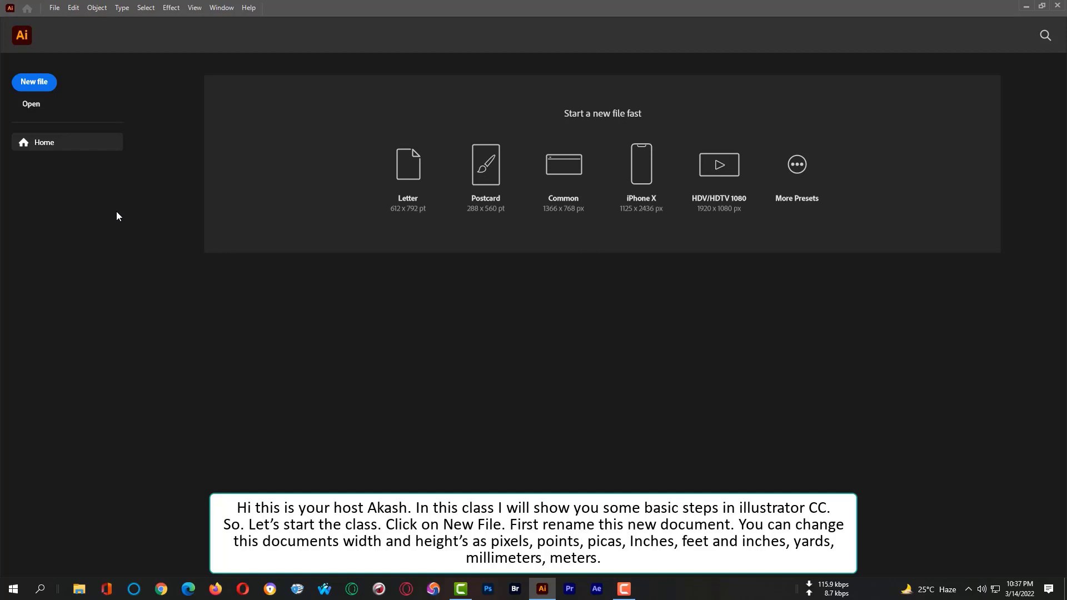
- Start a new document and rename the preset to 'Class 02'
left_click(36, 88)
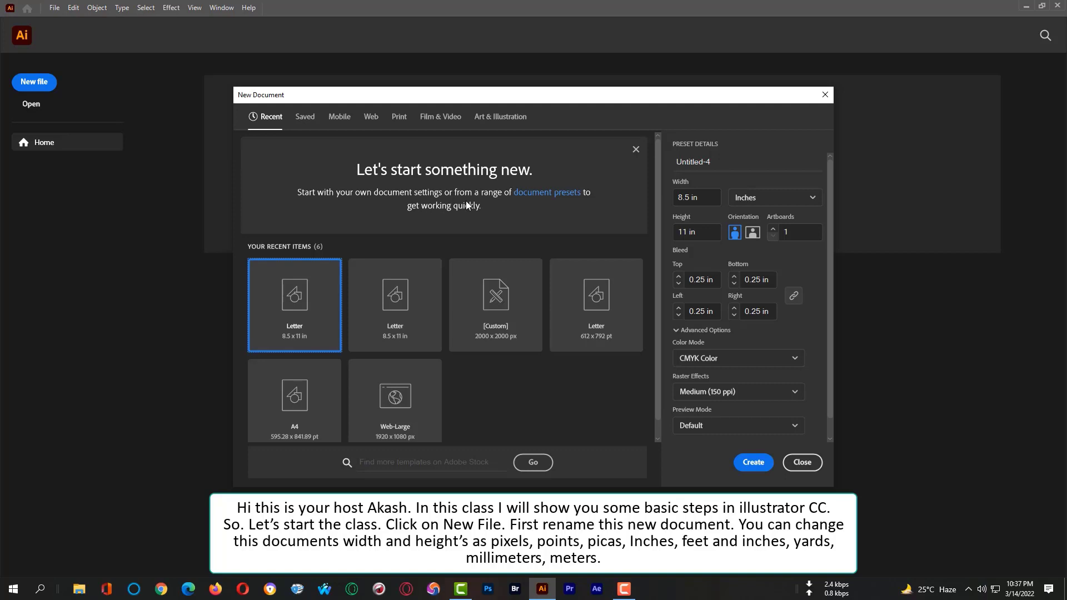
left_click_drag(713, 162, 671, 161)
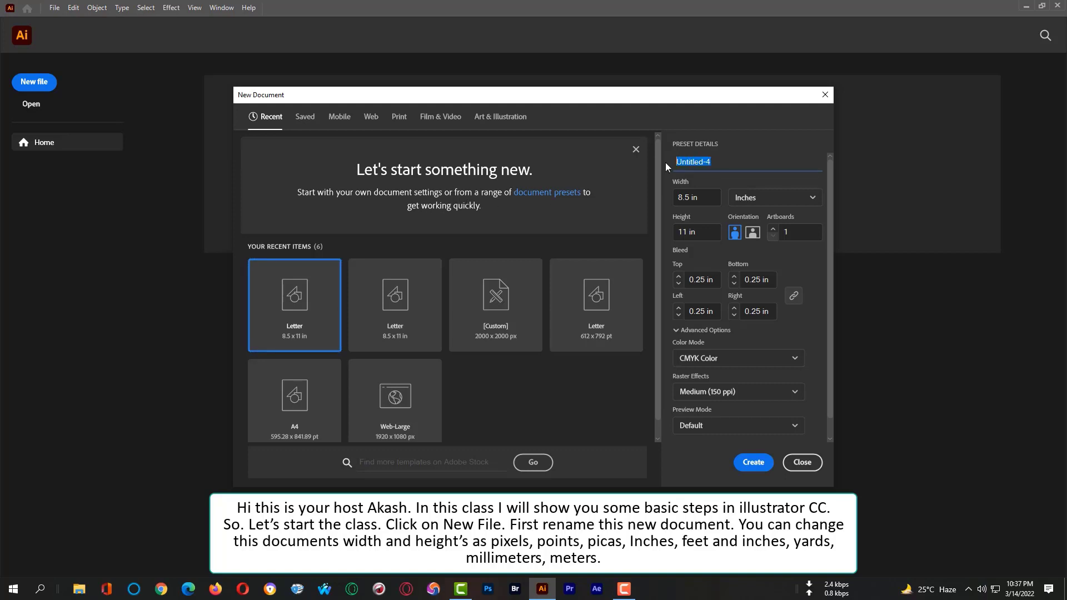
type("Class 02")
- Switch the document units from inches to Pixels
left_click(786, 194)
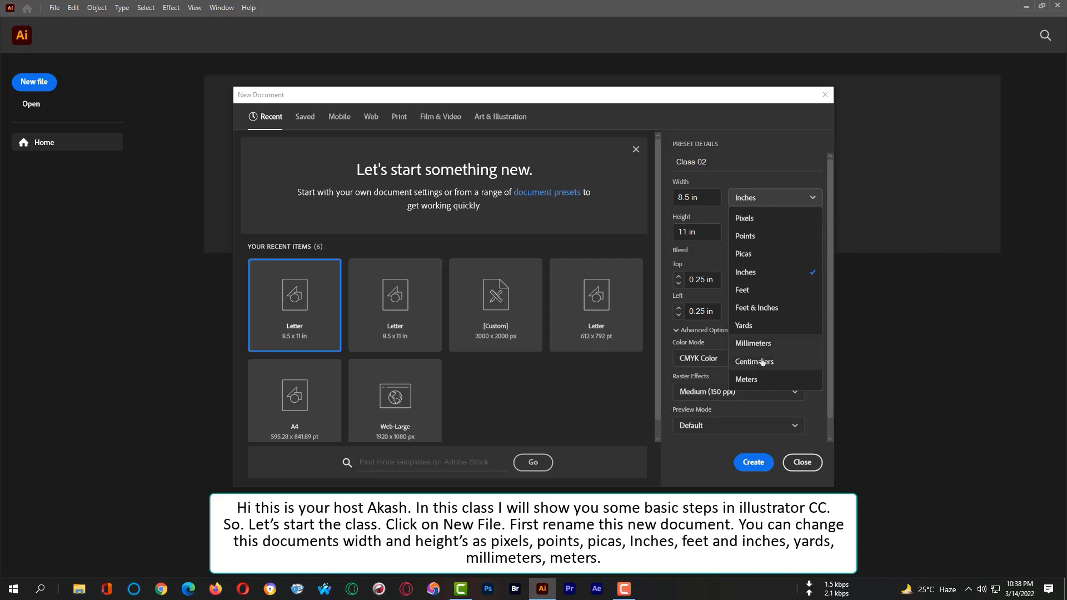
left_click(755, 273)
left_click(751, 201)
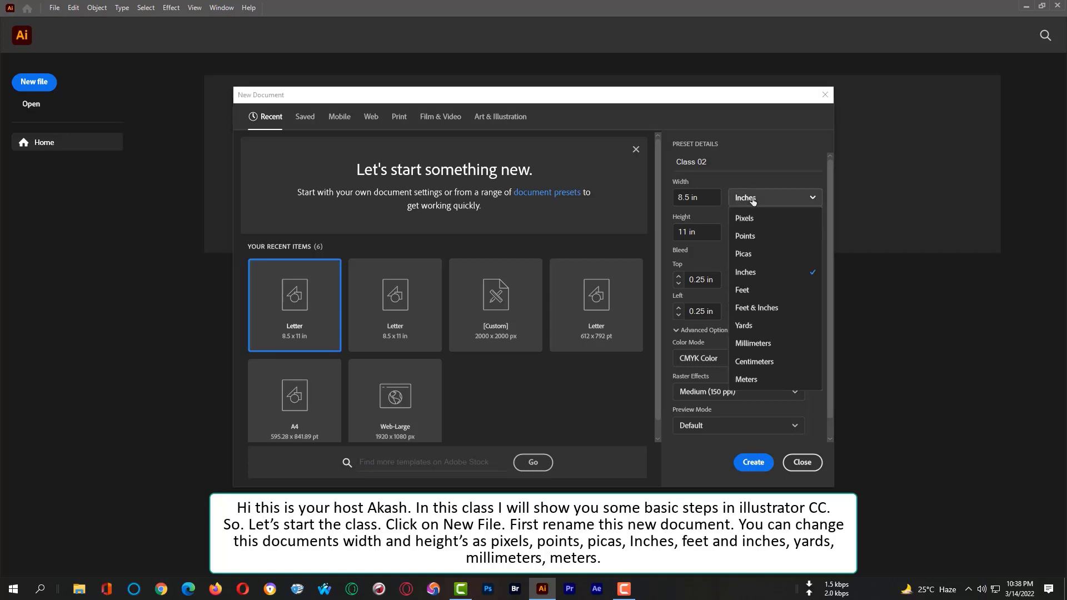
left_click(756, 223)
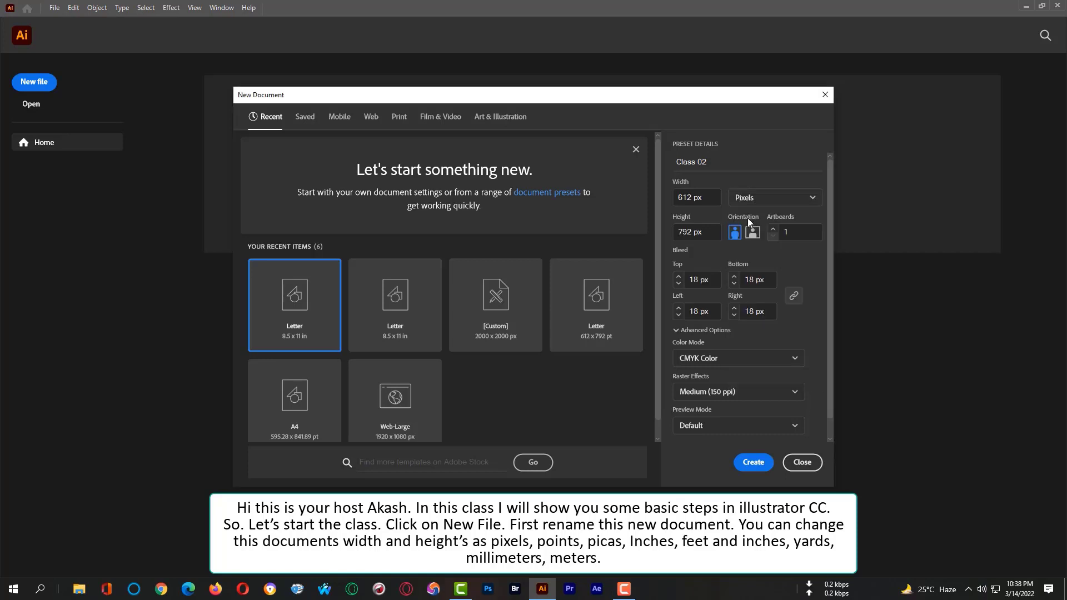
- Set the document size to 1920 × 1080 px
left_click(674, 198)
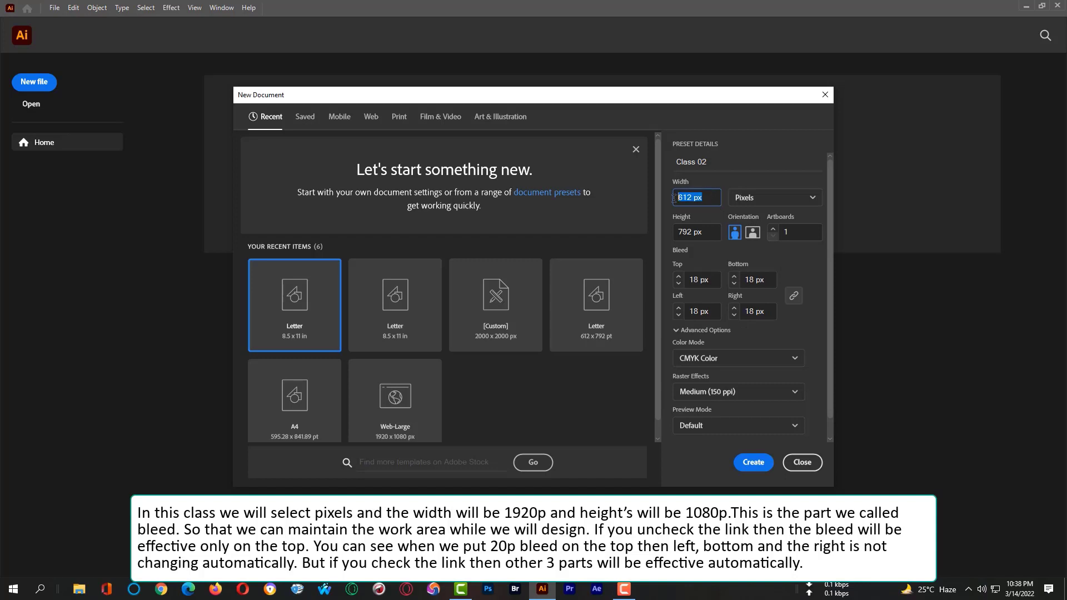
type("1920")
key("Tab")
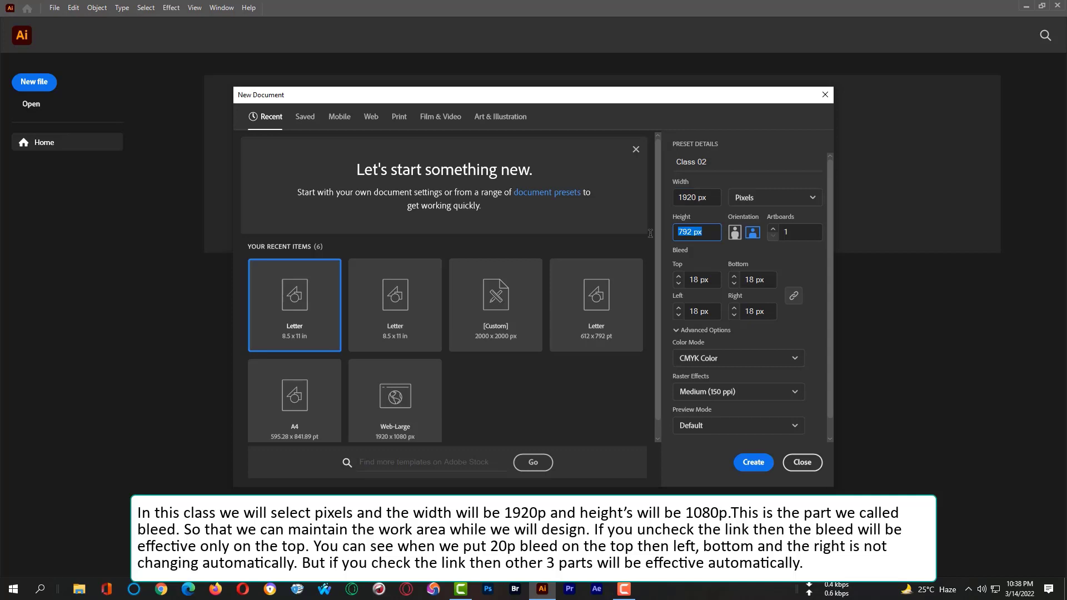
type("1080")
left_click(708, 256)
- Unlink the bleed sides and try 18, then 20 px for the top bleed
left_click(795, 298)
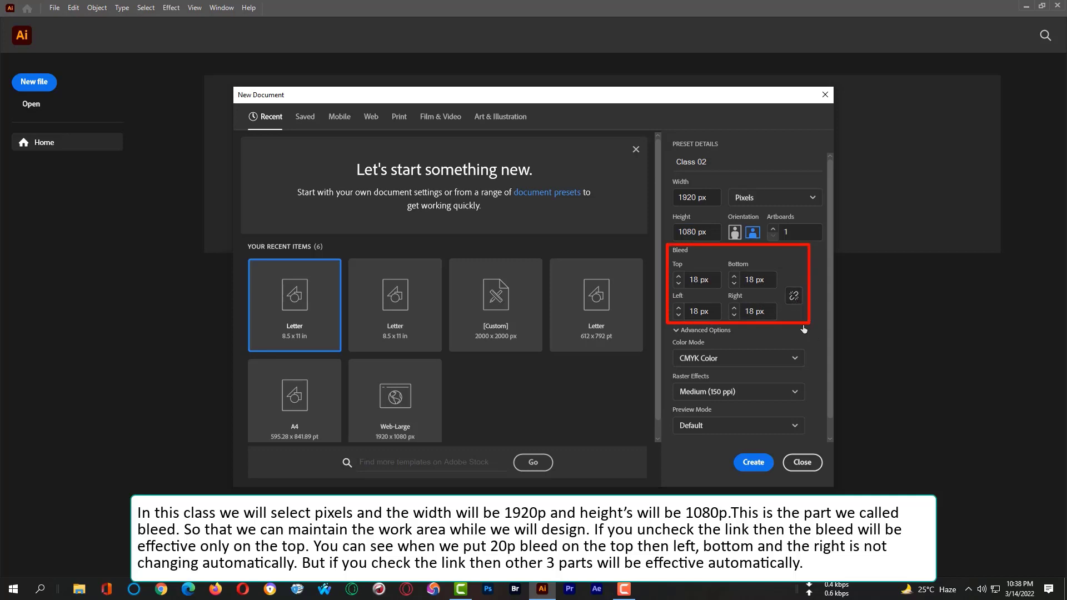
left_click(717, 280)
type("18")
left_click(800, 267)
left_click(702, 282)
type("20")
left_click(775, 265)
- Zero the other bleed sides, set top to 20 px, and relink for 20 px all round
left_click(715, 280)
type("0")
left_click(737, 280)
left_click_drag(737, 279, 736, 280)
type("0")
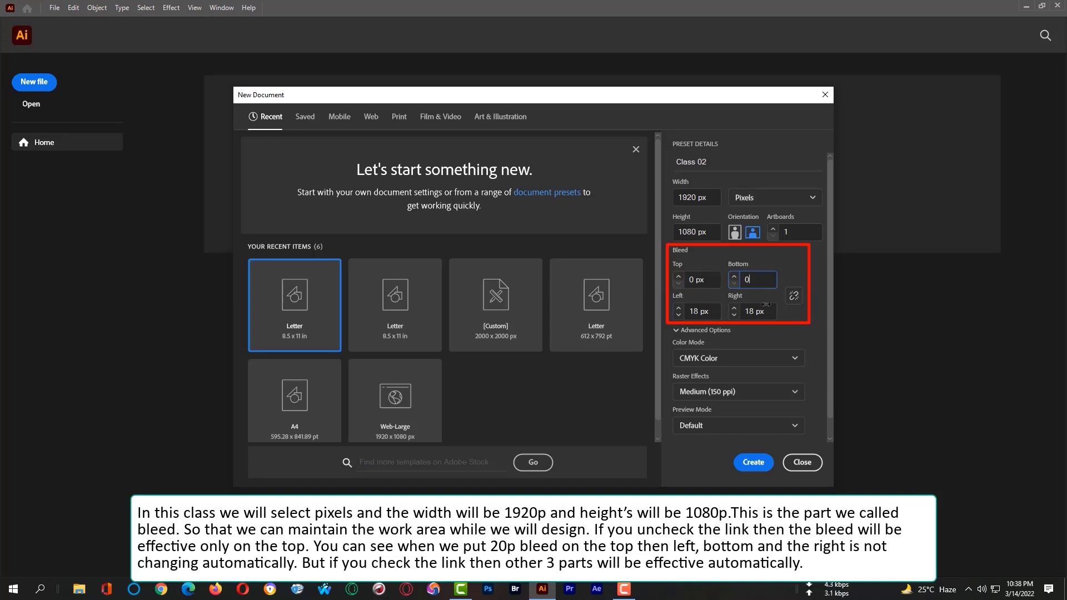
type("0")
left_click_drag(773, 311, 686, 313)
type("0")
left_click(706, 279)
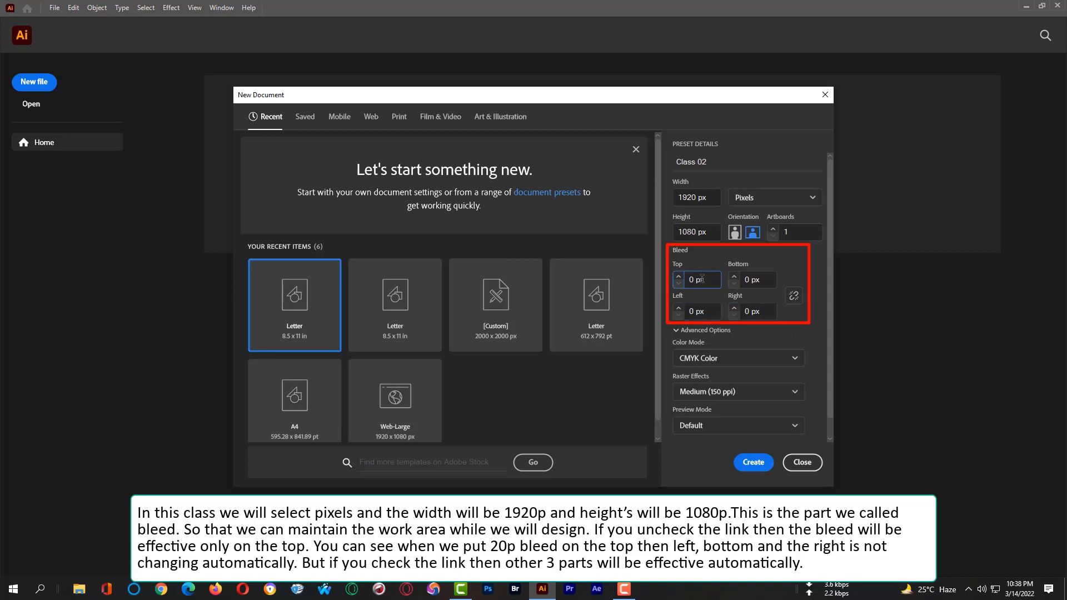
left_click_drag(704, 279, 673, 278)
type("20")
left_click(780, 269)
left_click(793, 298)
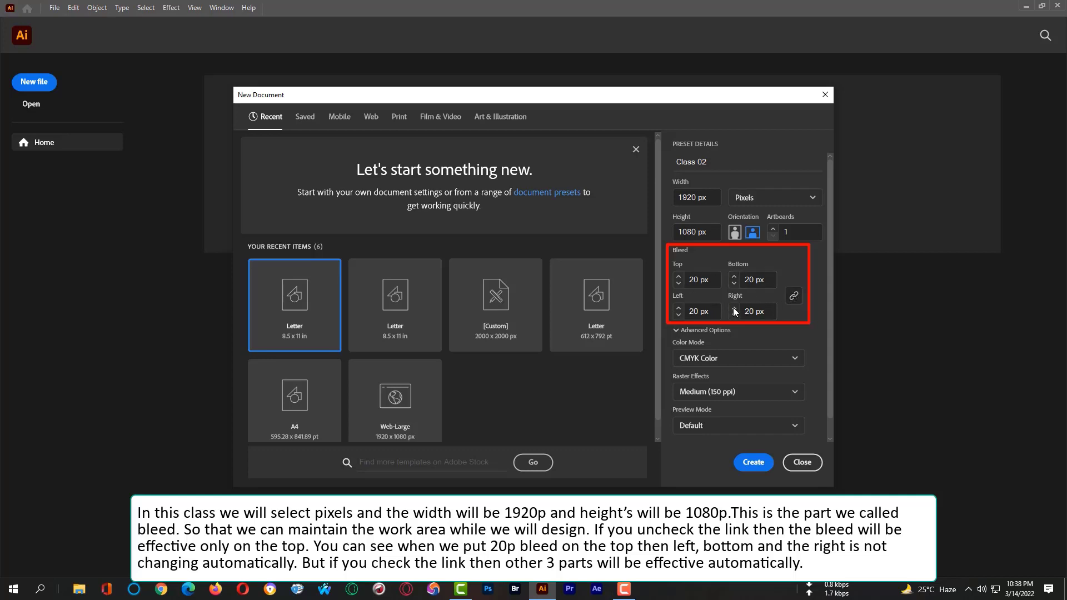
- Switch the colour mode to RGB and back to CMYK
scroll(822, 326, "down", 1)
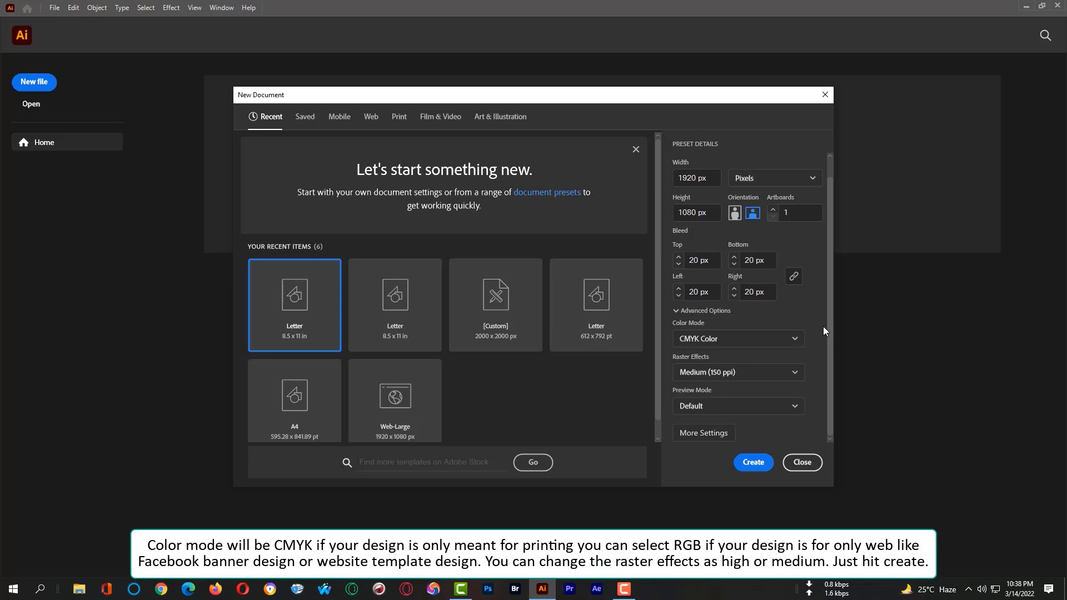
left_click(797, 339)
left_click(703, 358)
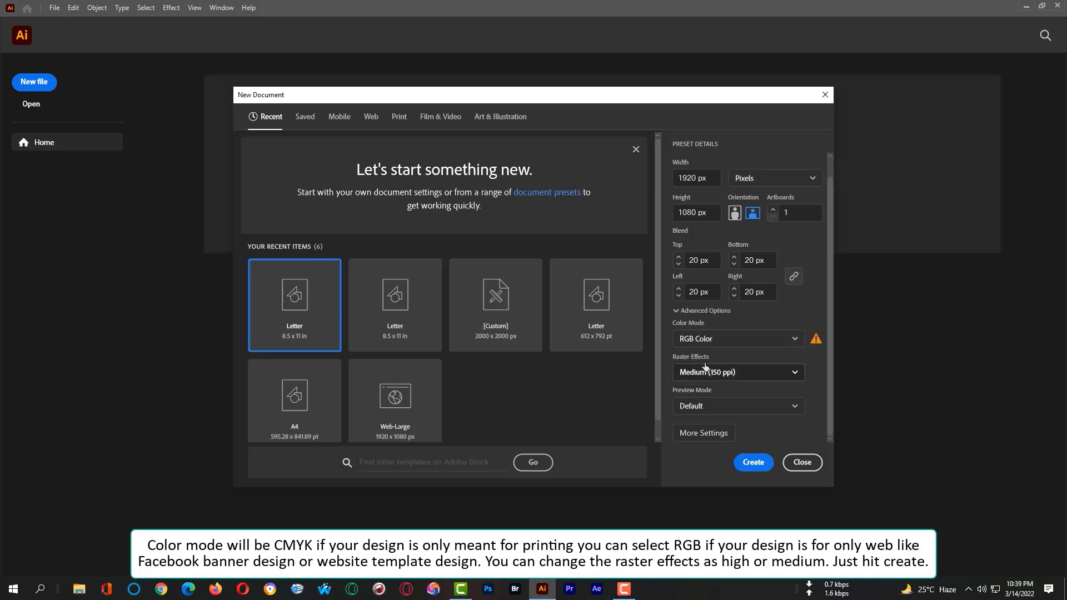
left_click(725, 336)
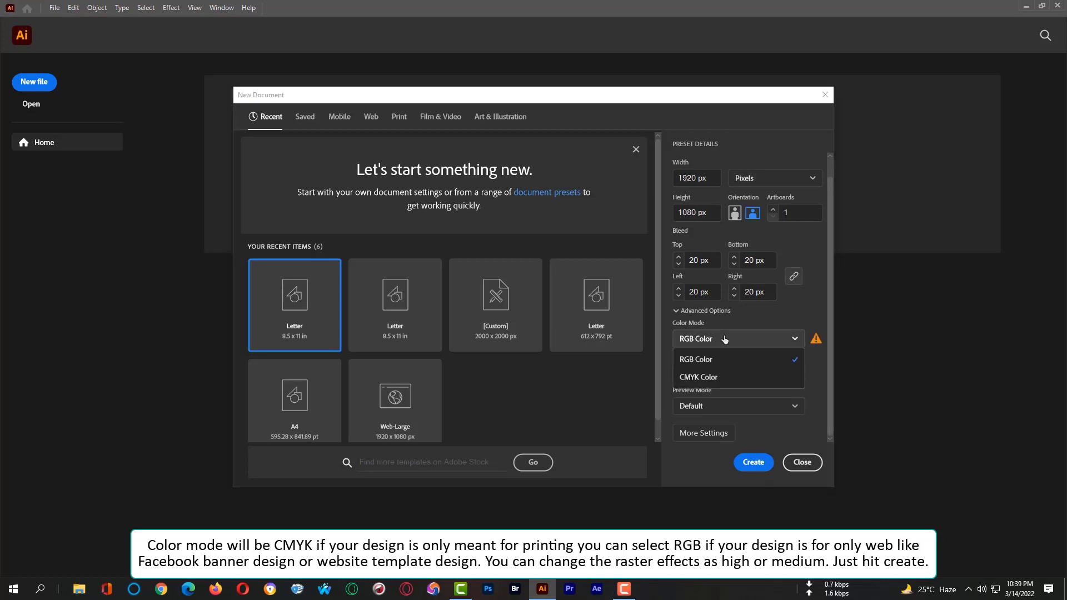
left_click(718, 376)
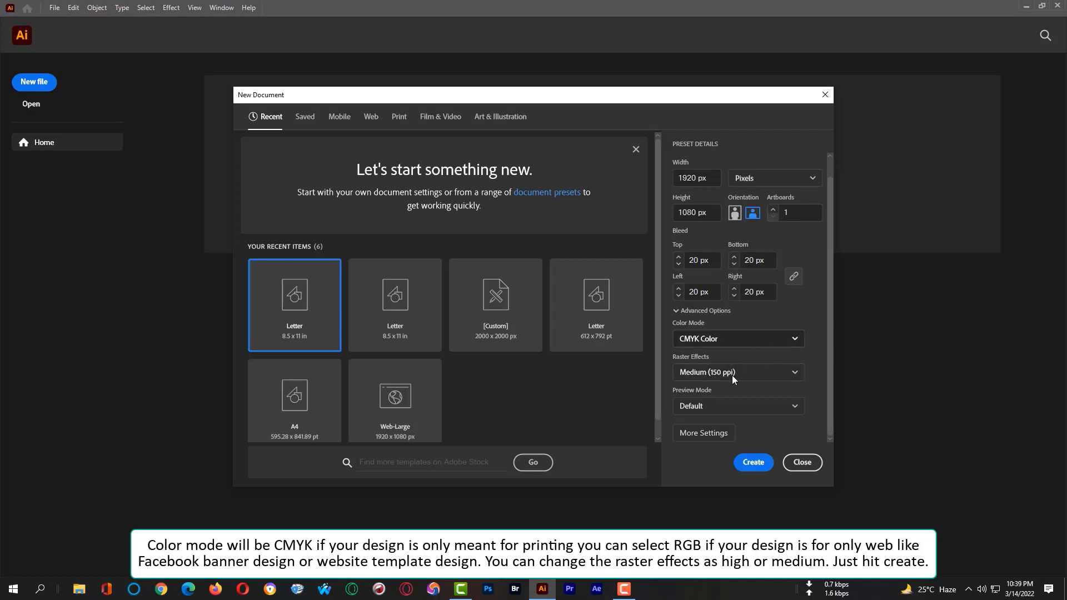
- Set raster effects to High (300 ppi) and create the document
left_click(732, 375)
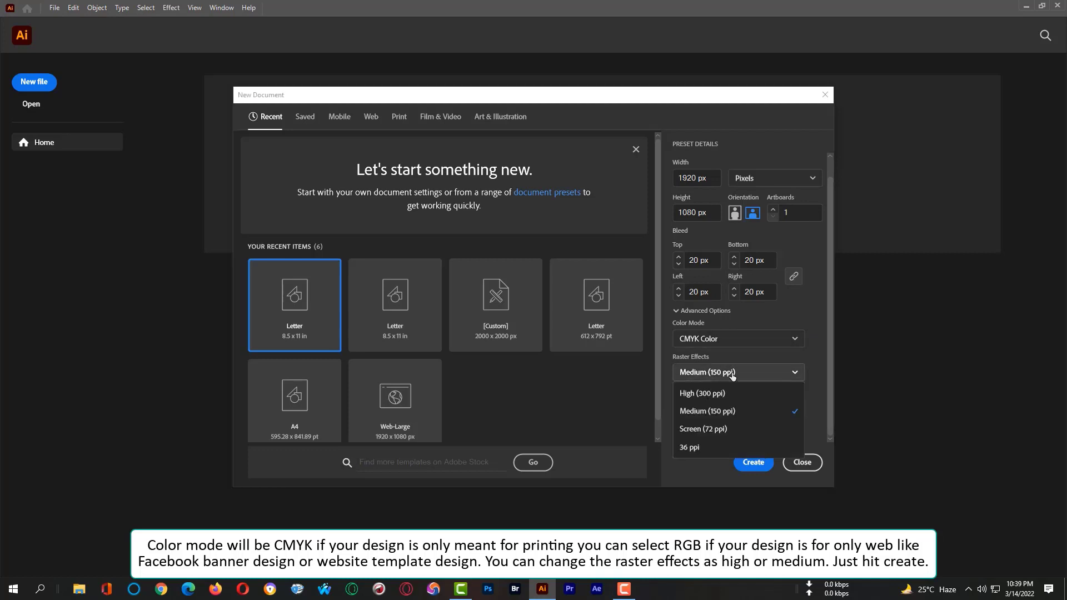
left_click(699, 393)
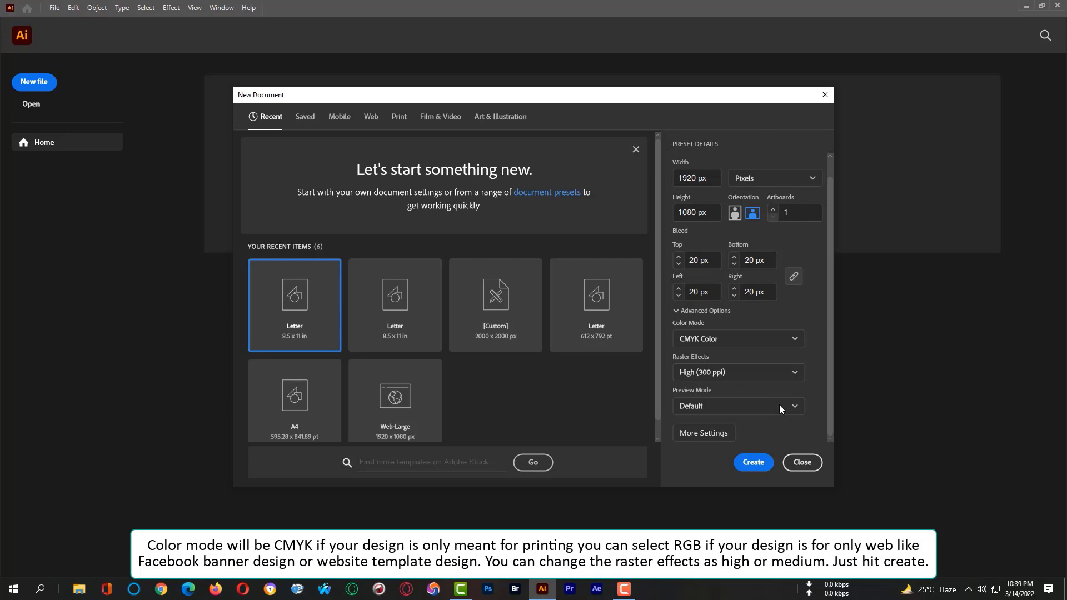
left_click(755, 459)
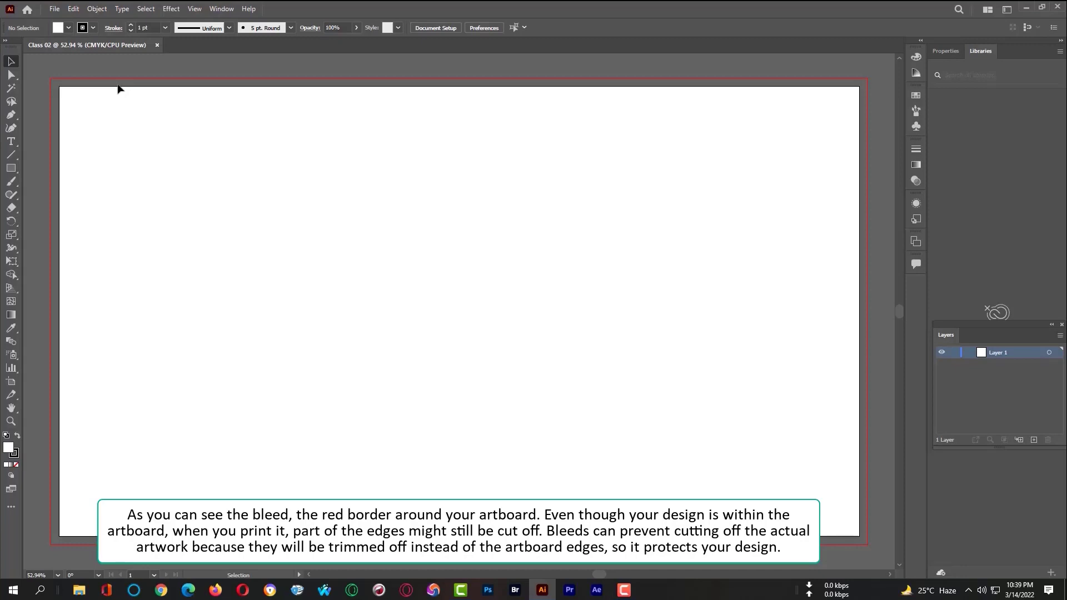
- Start a new document from File > New and name it 'Class 02 New' in More Settings
left_click(54, 10)
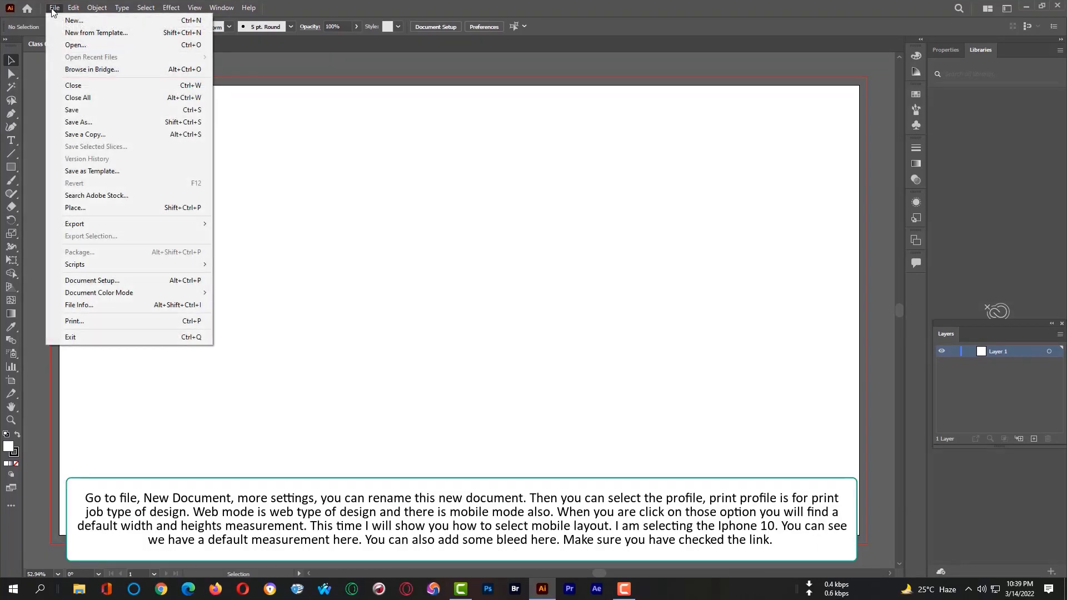
left_click(72, 20)
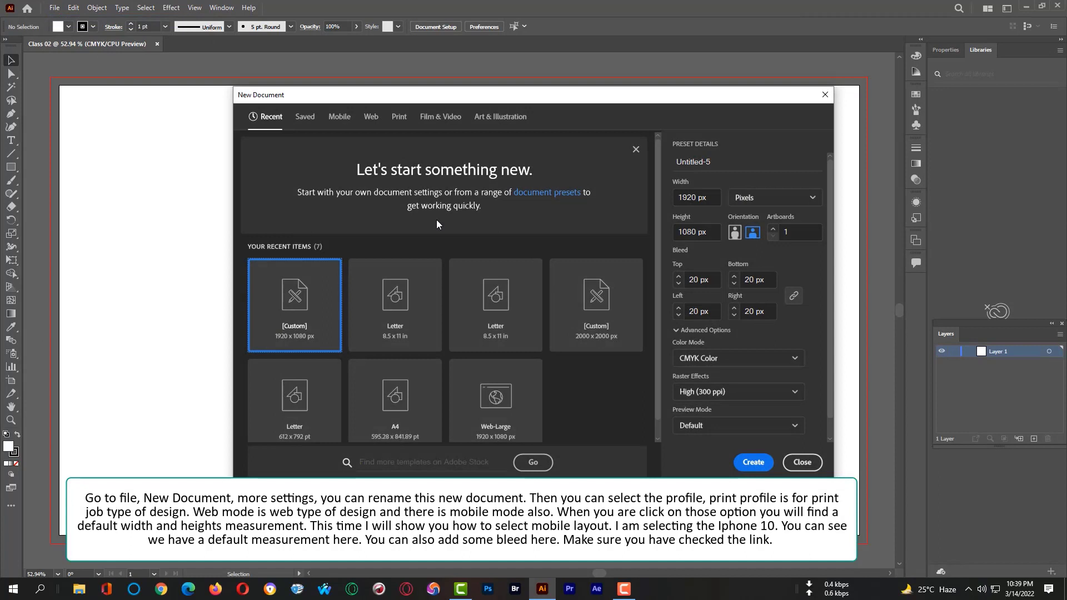
scroll(764, 422, "down", 2)
scroll(772, 411, "up", 2)
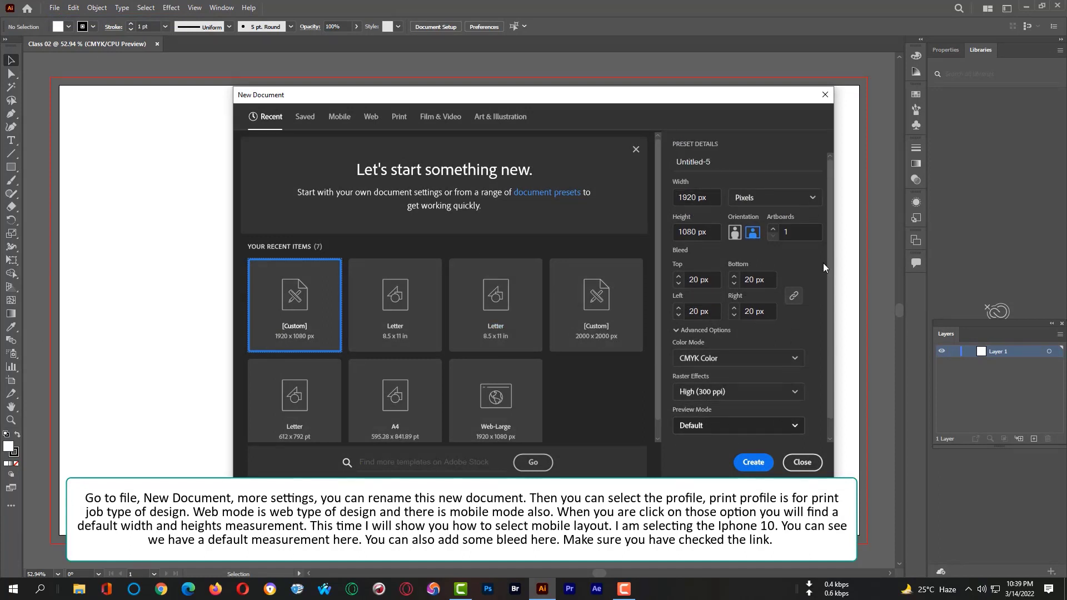
scroll(825, 275, "down", 2)
scroll(828, 265, "up", 2)
scroll(831, 311, "down", 2)
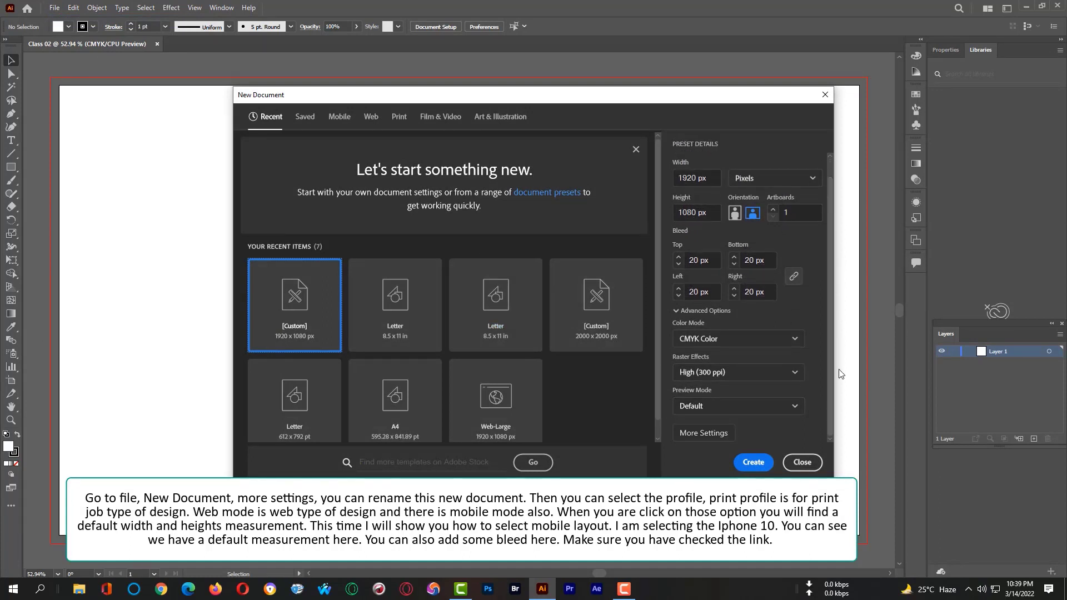
left_click(704, 432)
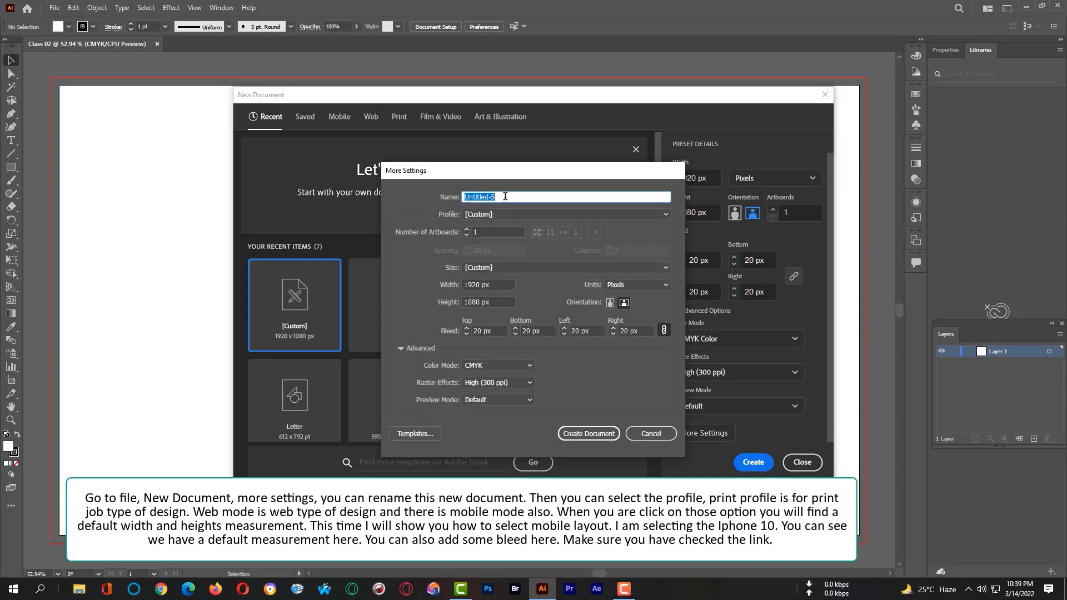
type("Class 02 New")
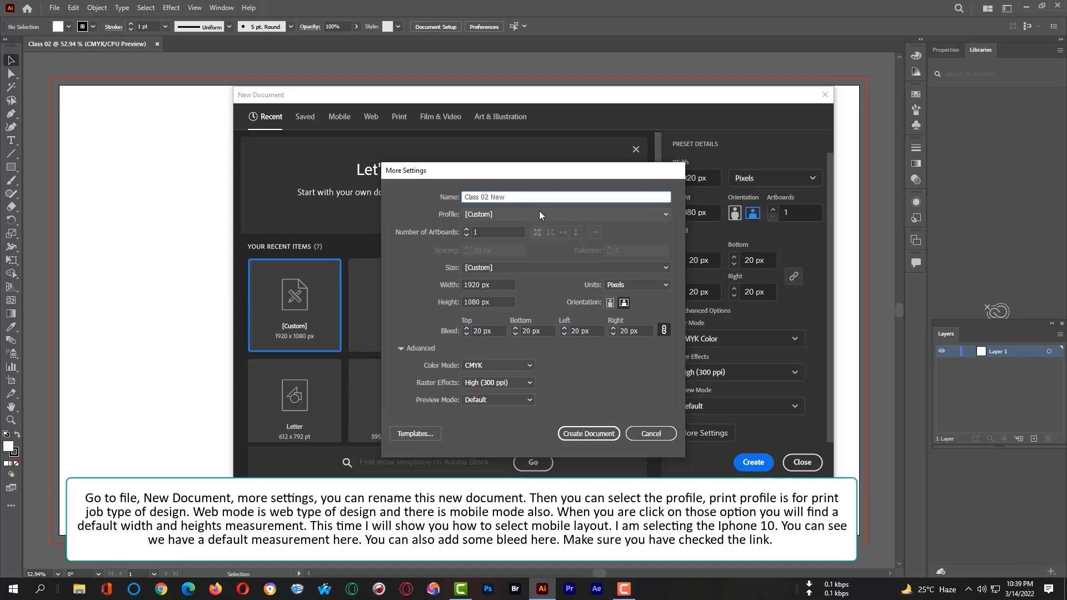
- Cycle the document profile through Print, Web, Mobile and Film & Video
left_click(518, 214)
left_click(494, 242)
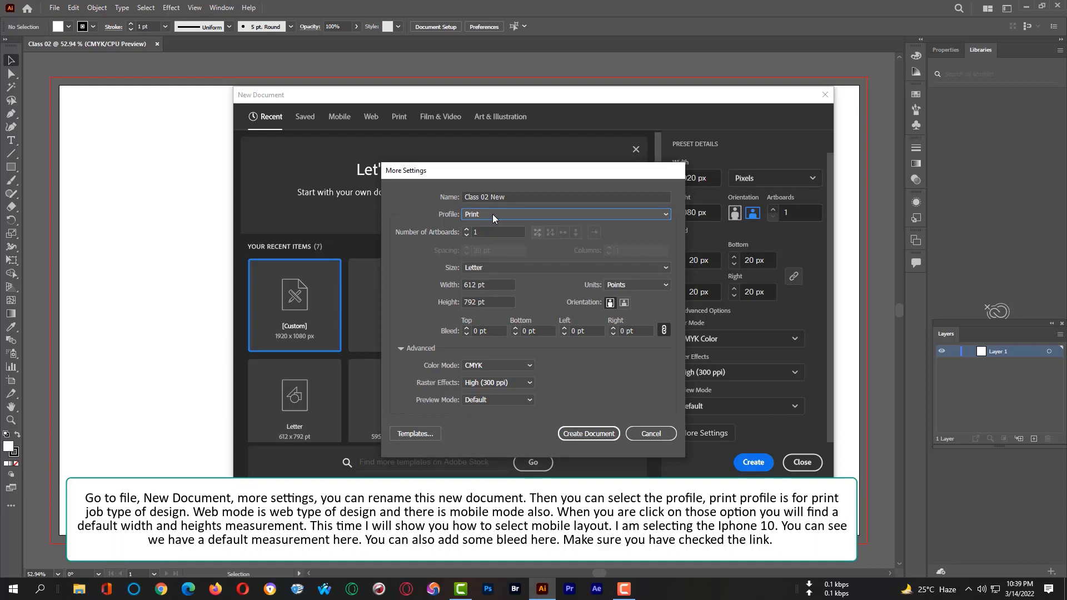
left_click(493, 213)
left_click(481, 253)
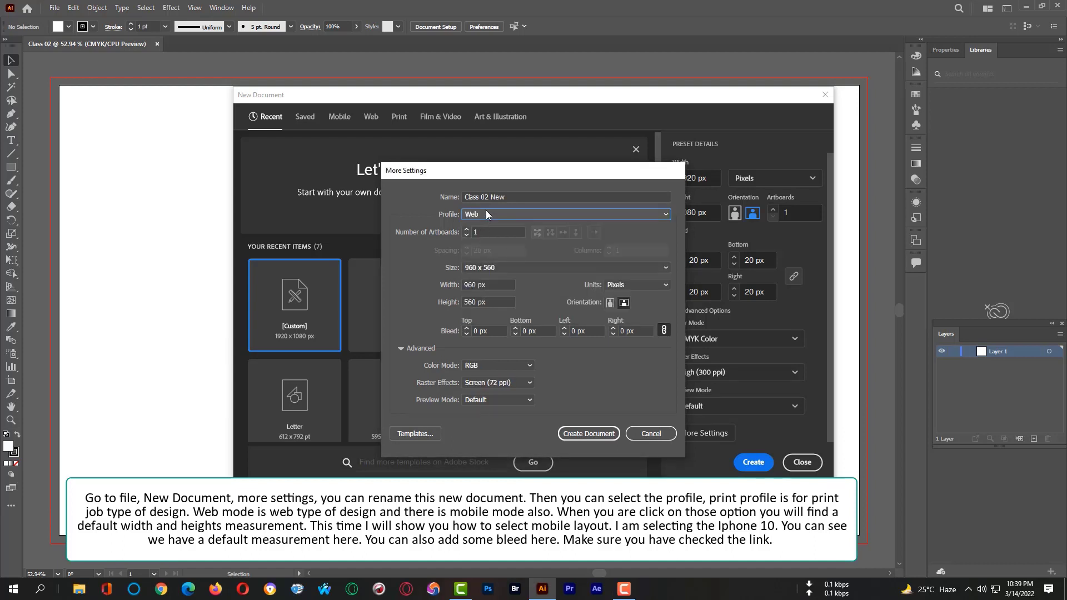
left_click(485, 214)
left_click(488, 264)
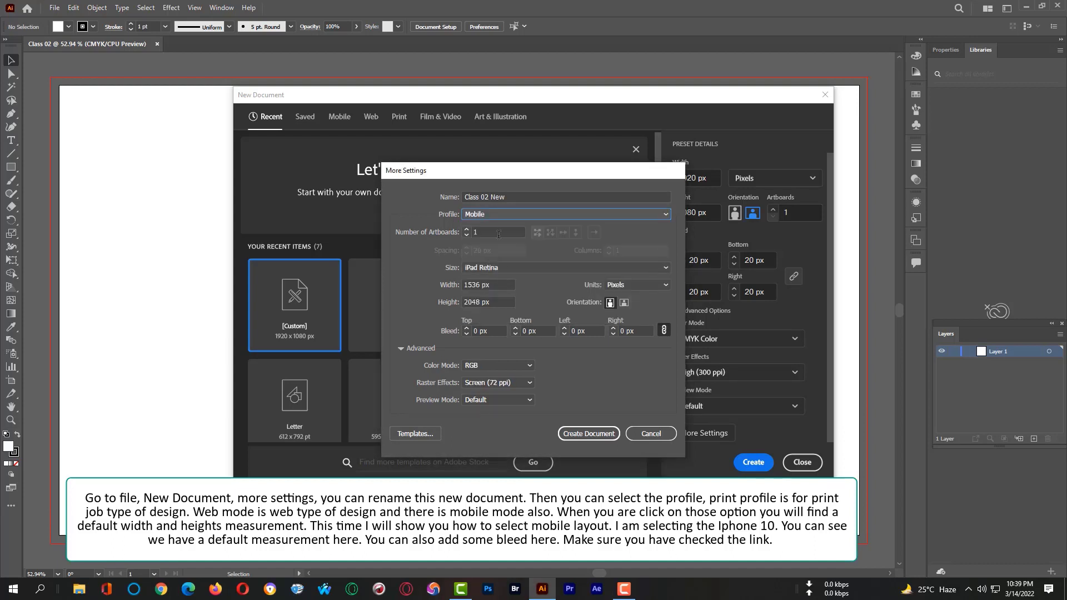
left_click(499, 213)
left_click(492, 279)
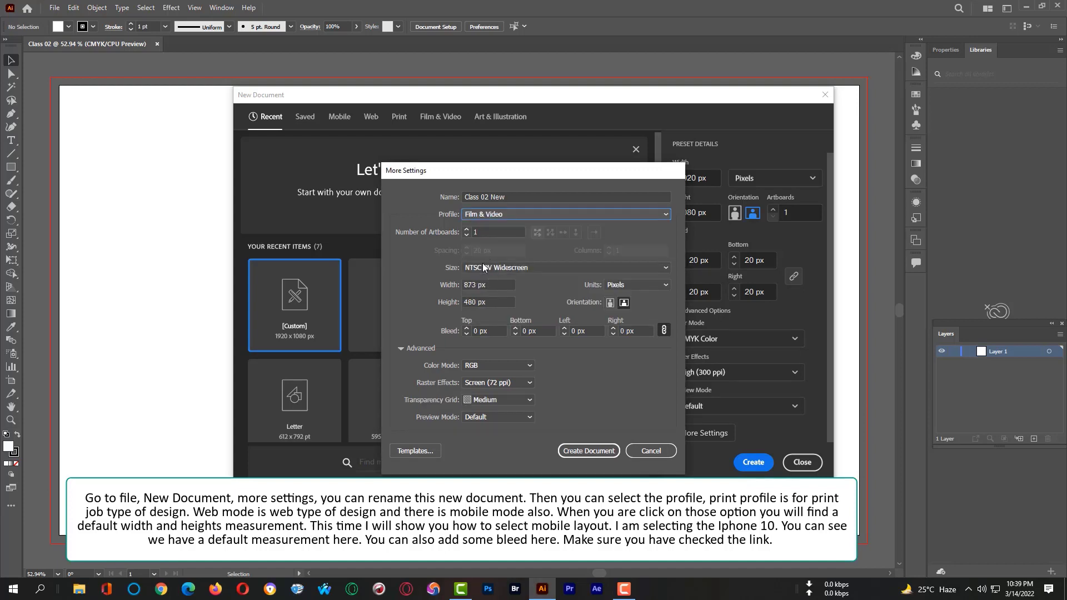
- Keep NTSC DV Widescreen, try Art & Illustration, then settle on the Mobile profile
left_click(484, 268)
left_click(485, 268)
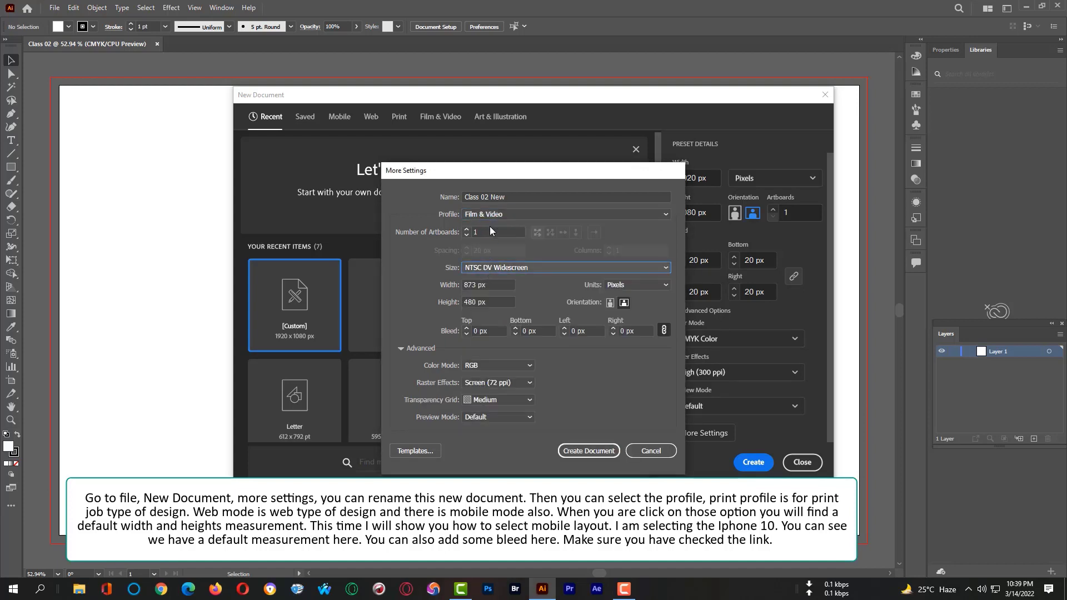
left_click(490, 216)
left_click(492, 289)
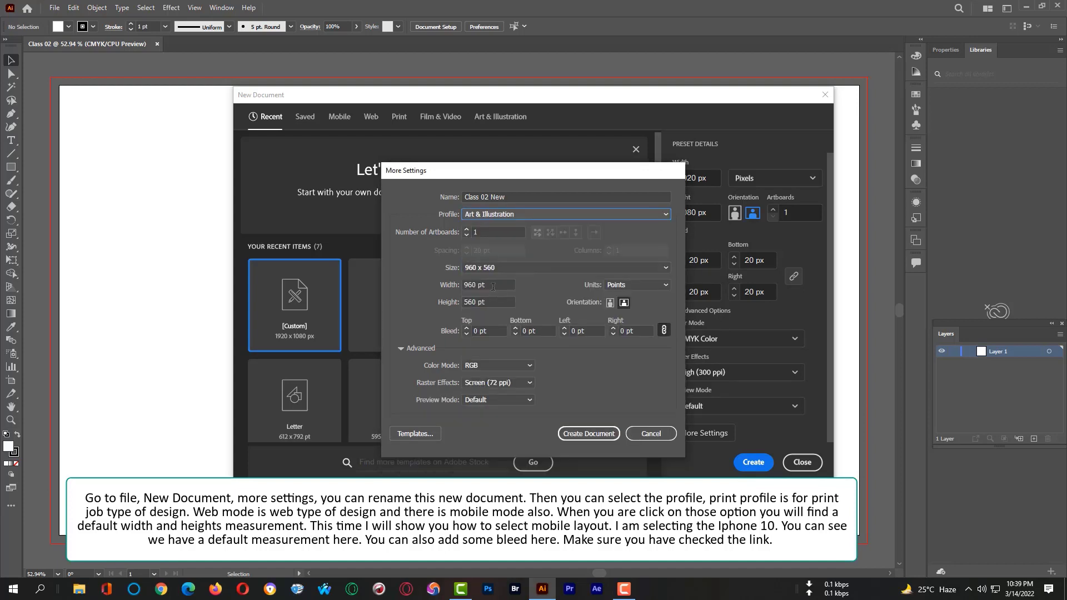
left_click(491, 210)
left_click(490, 266)
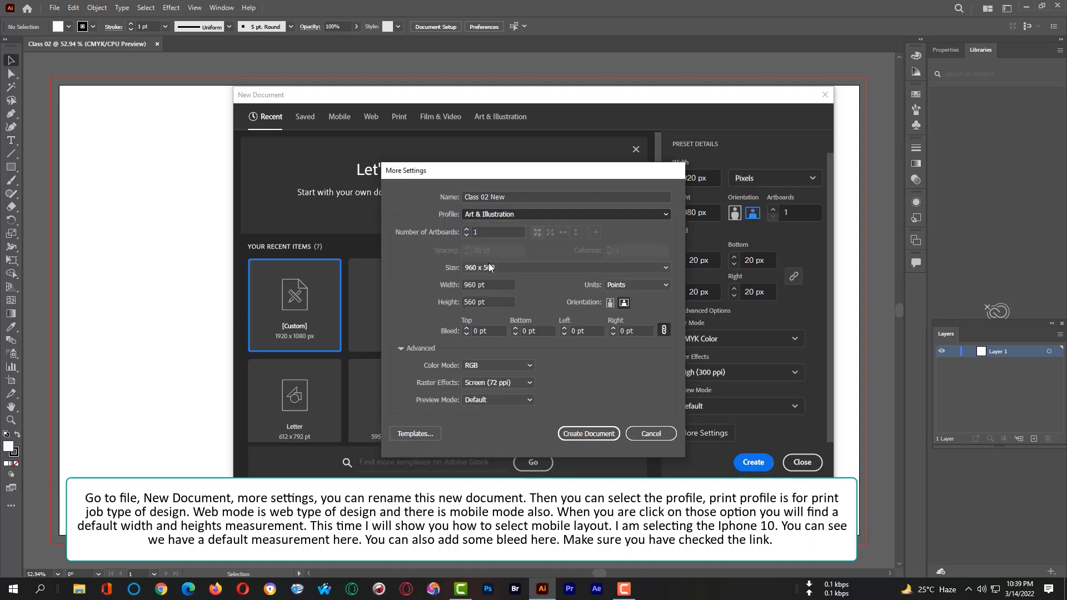
left_click(489, 269)
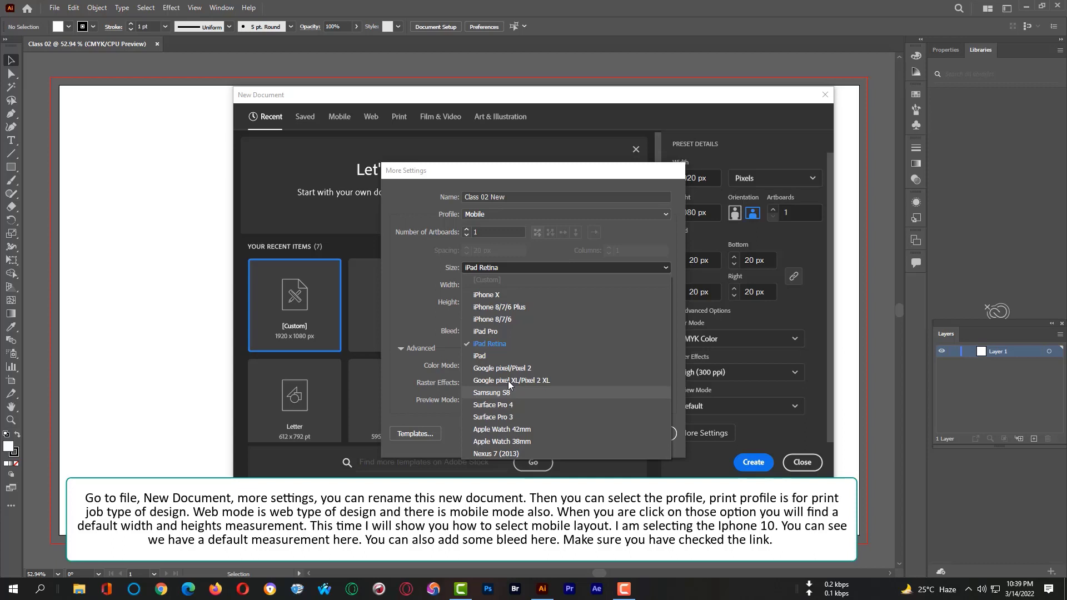
- Choose the iPhone X size (1125 × 2436 px) with a 20 px bleed
left_click(506, 297)
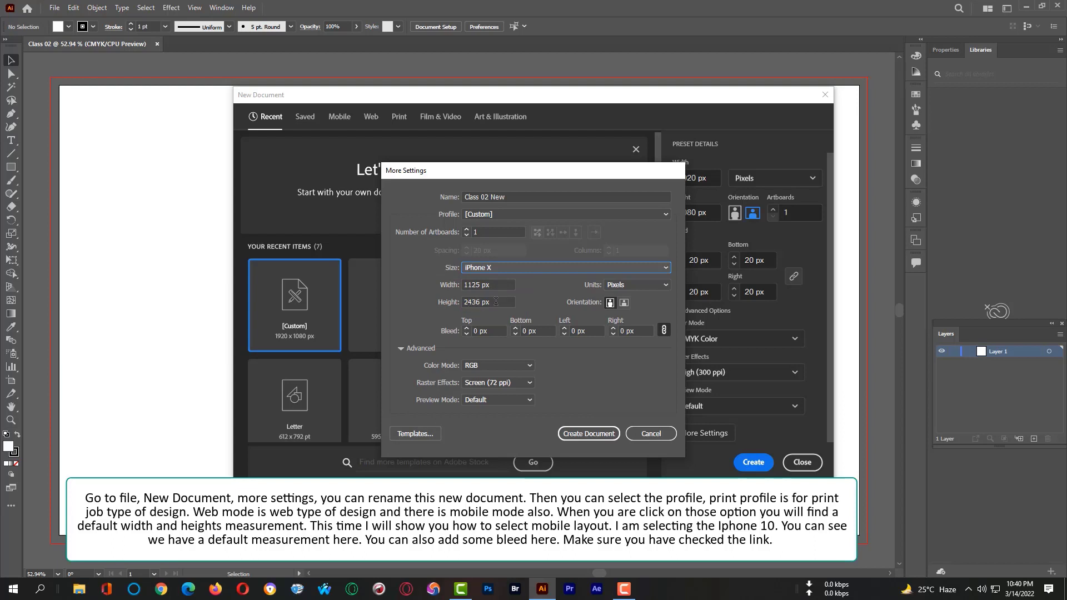
left_click(475, 332)
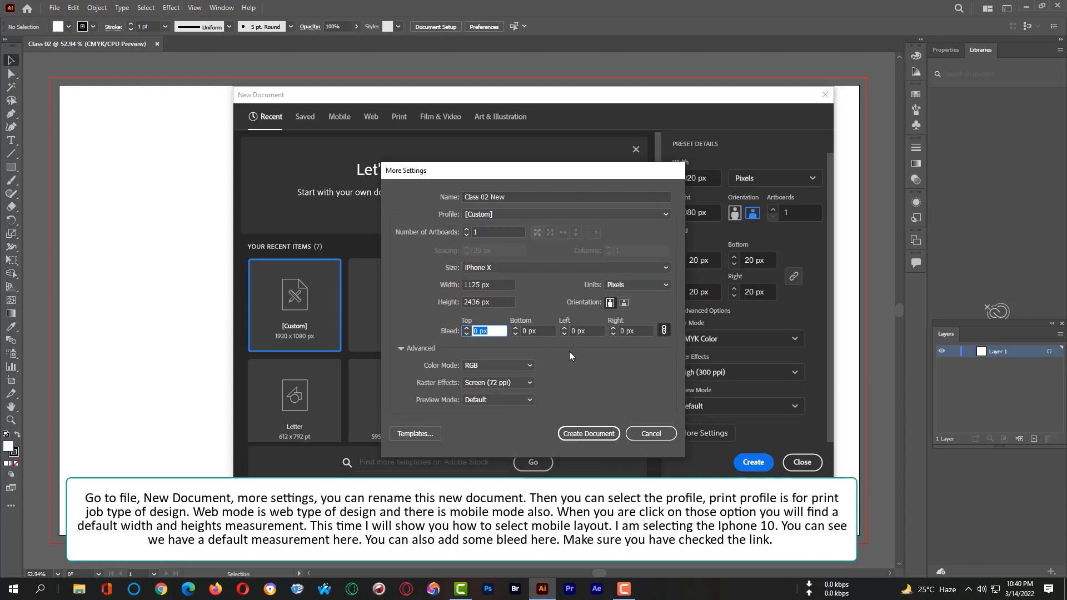
type("20")
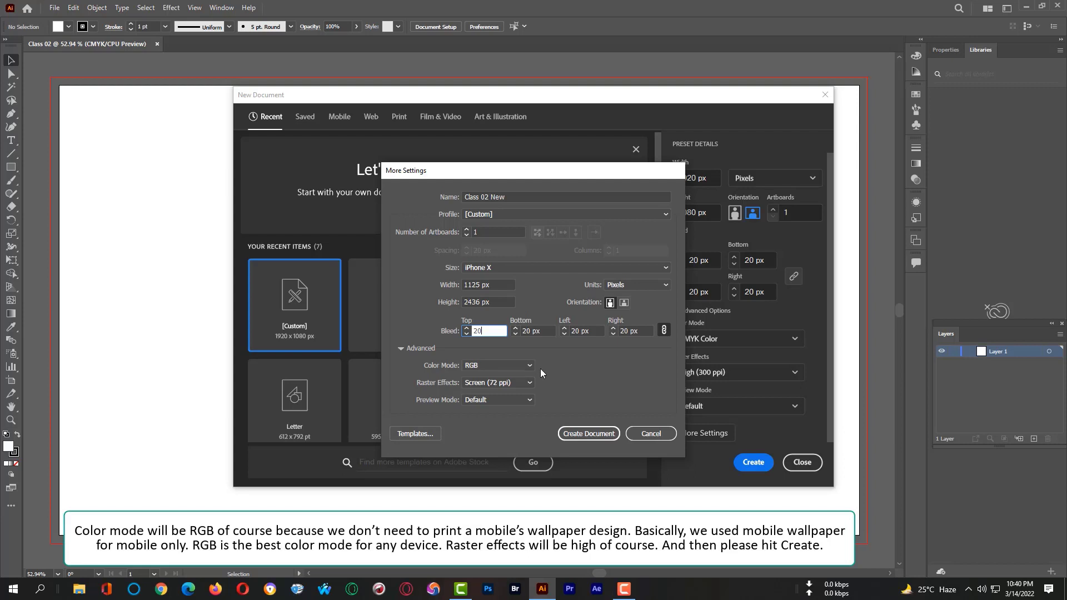
- Set colour mode to RGB and raster effects to High (300 ppi), then create the document
left_click(502, 364)
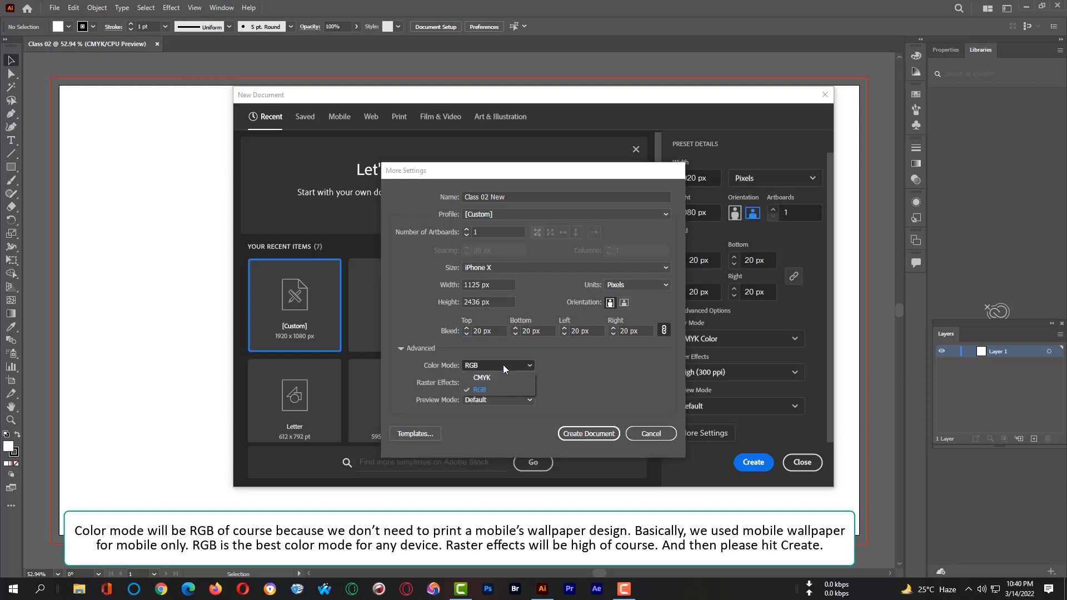
left_click(502, 377)
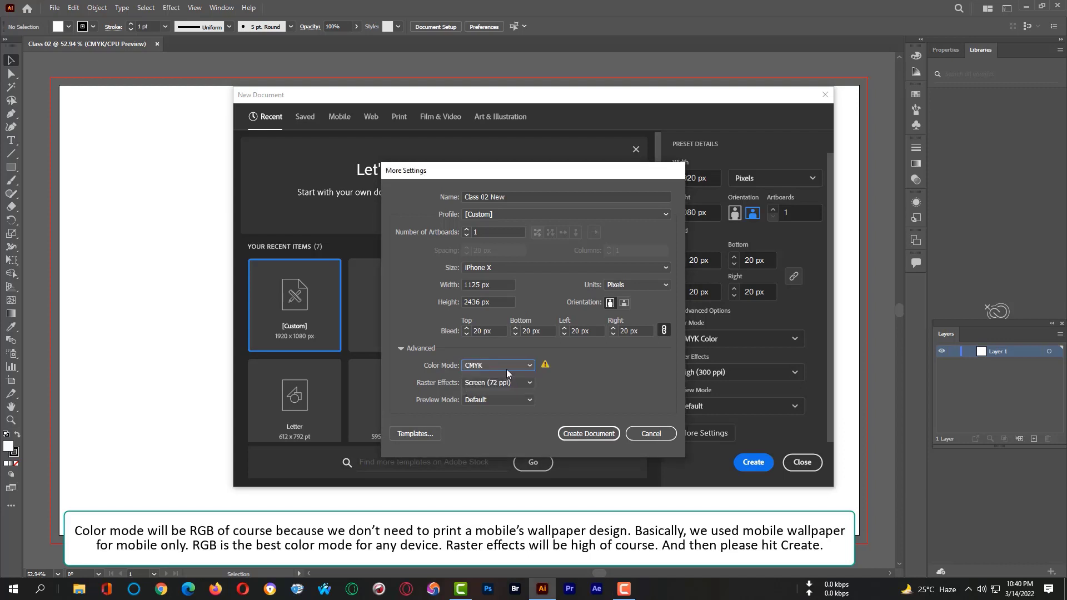
left_click(506, 368)
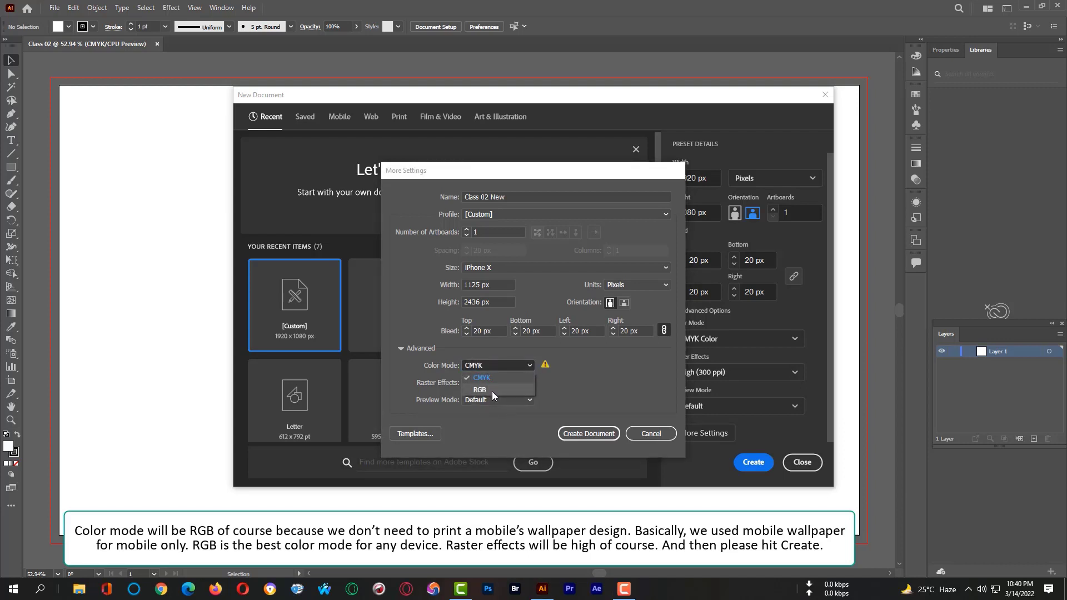
left_click(491, 390)
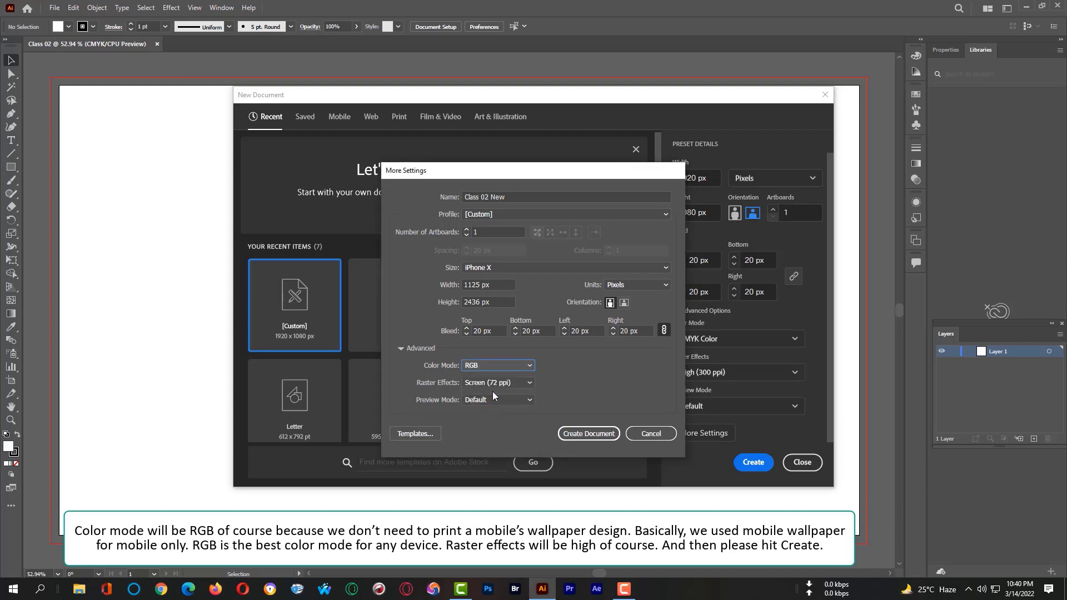
left_click(525, 383)
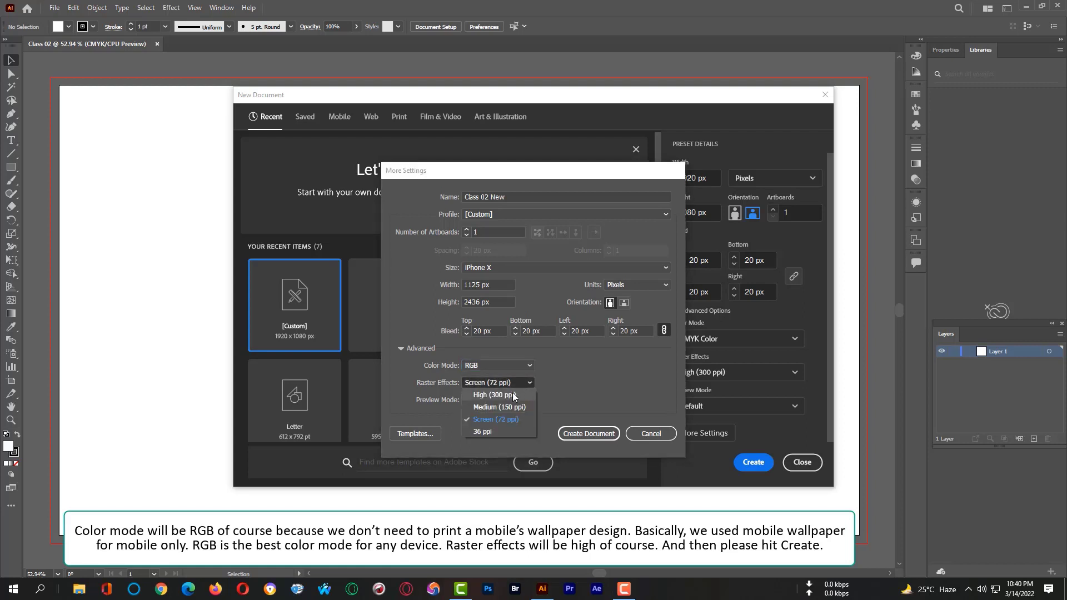
left_click(514, 395)
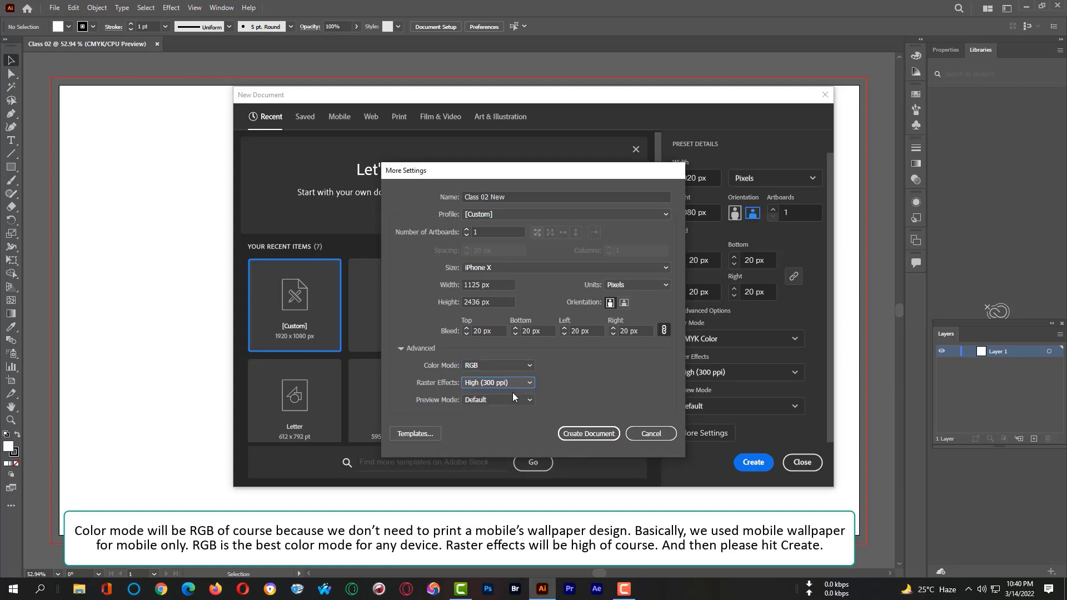
left_click(595, 433)
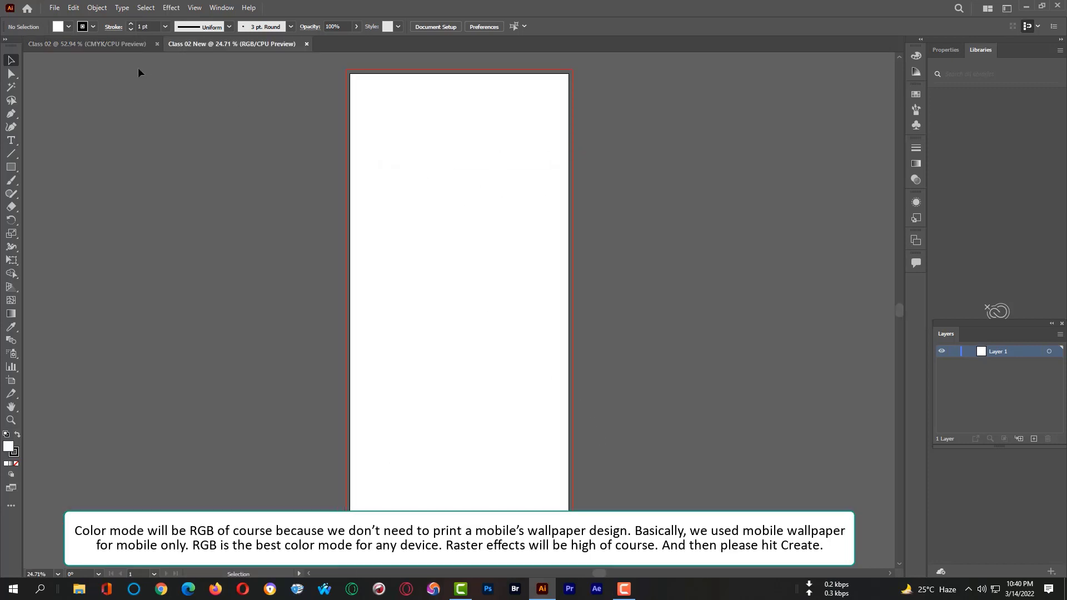
- Switch between the document tabs, ending on the original Class 02 document
left_click(94, 42)
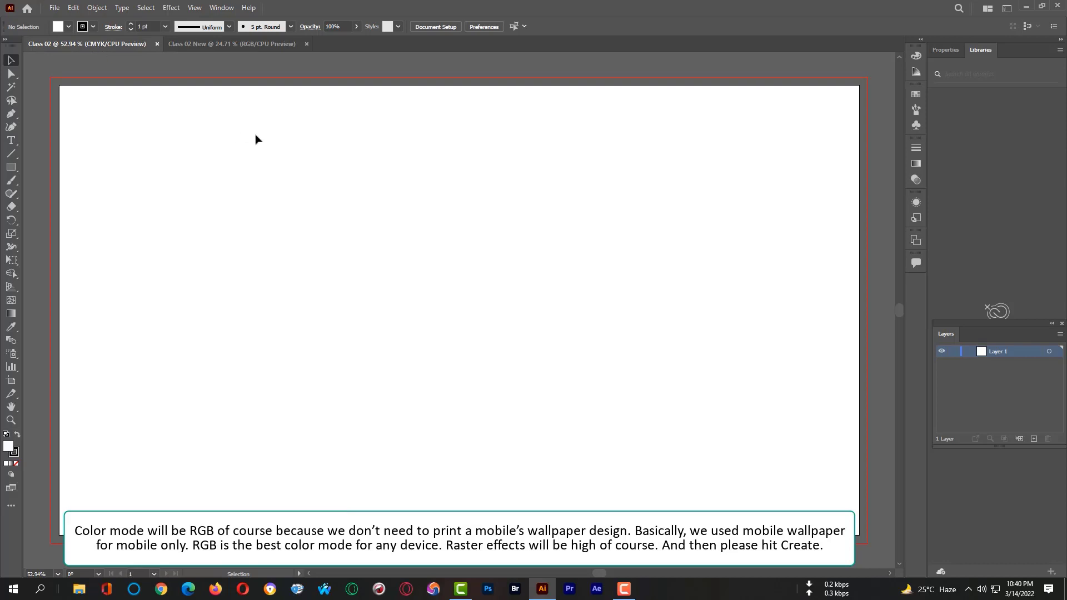
left_click(257, 43)
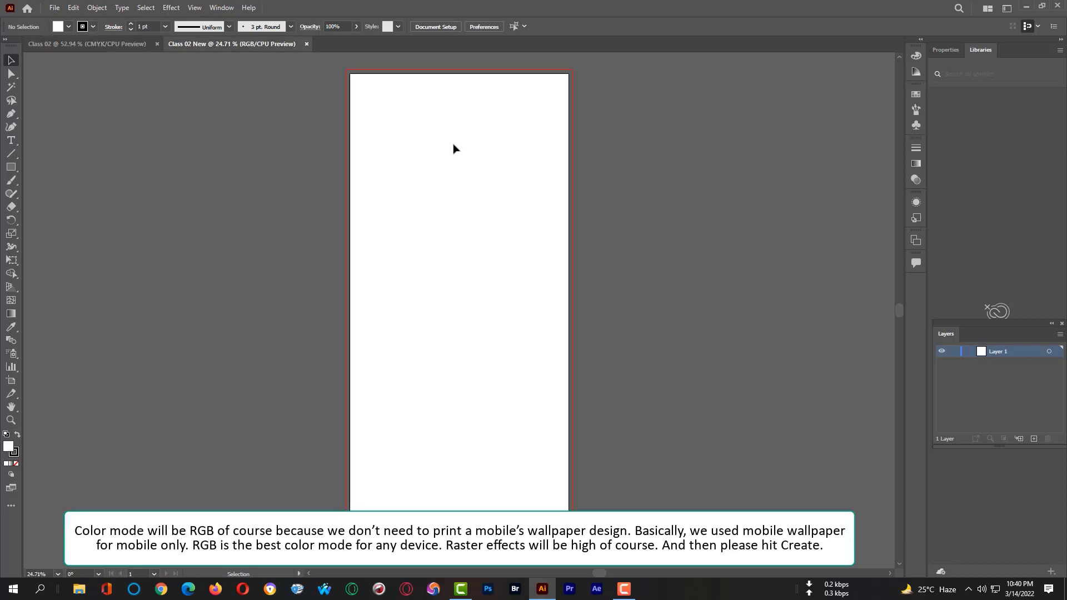
left_click(128, 42)
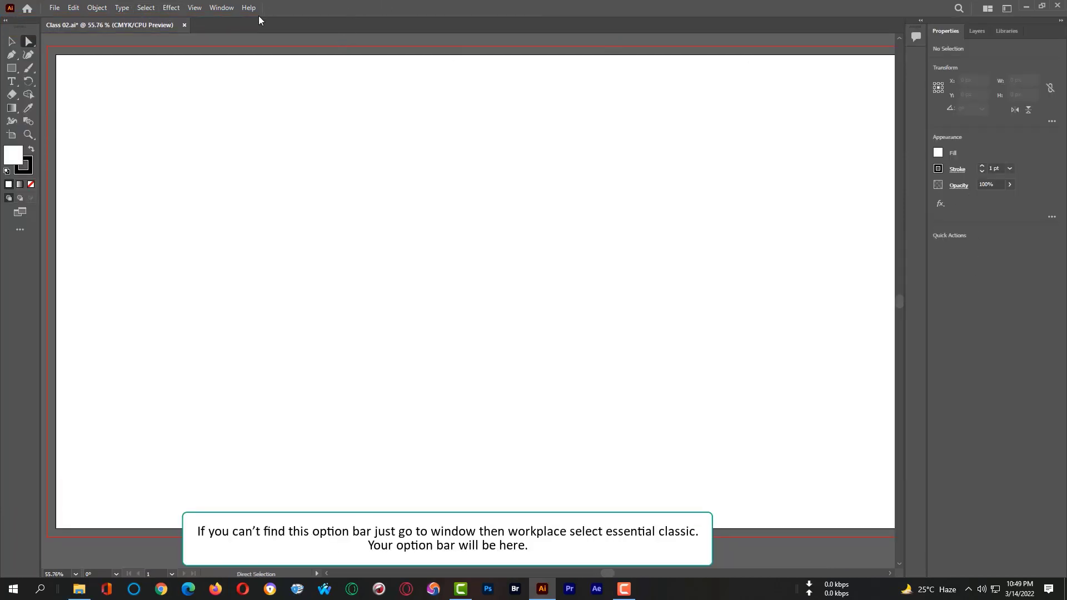
- Change the workspace to Essentials Classic via Window > Workspace
left_click(222, 8)
mouse_move(435, 55)
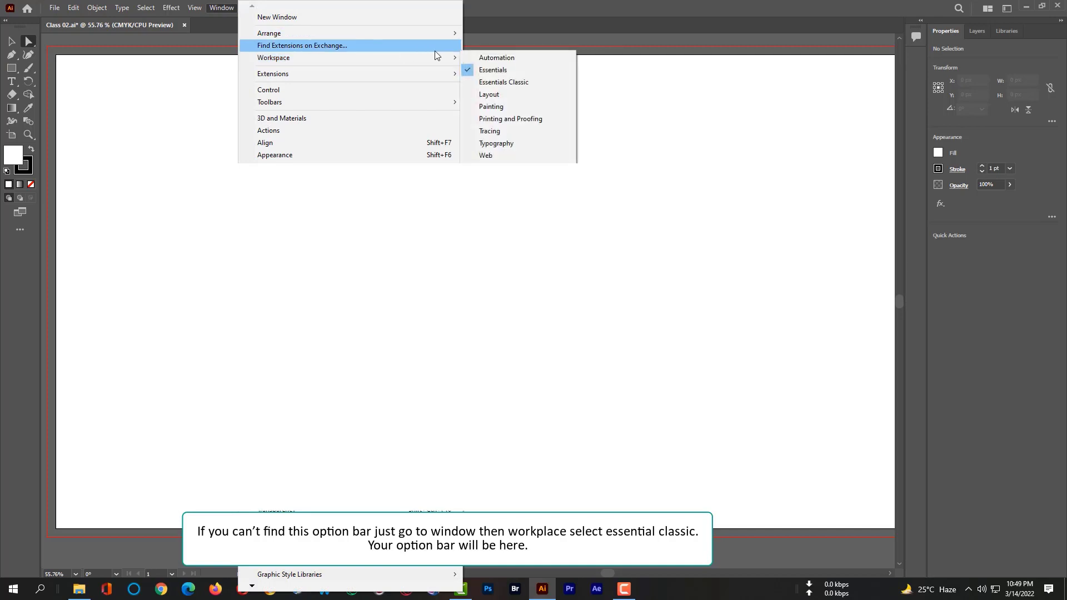
left_click(516, 83)
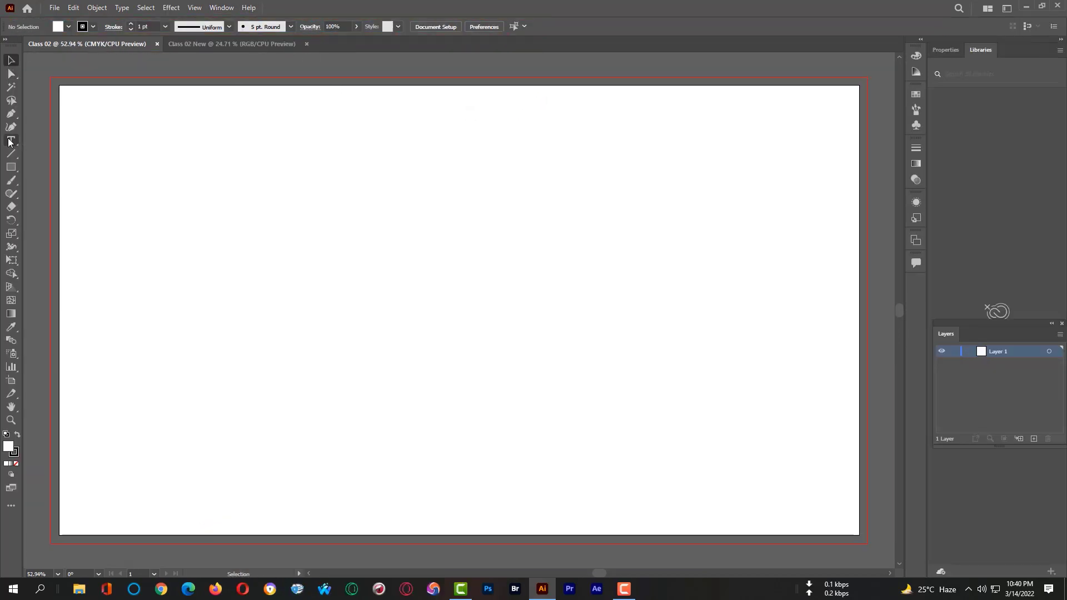
- Pick the Type Tool and set the font to Magneto Bold after briefly trying Likhan
left_click(10, 140)
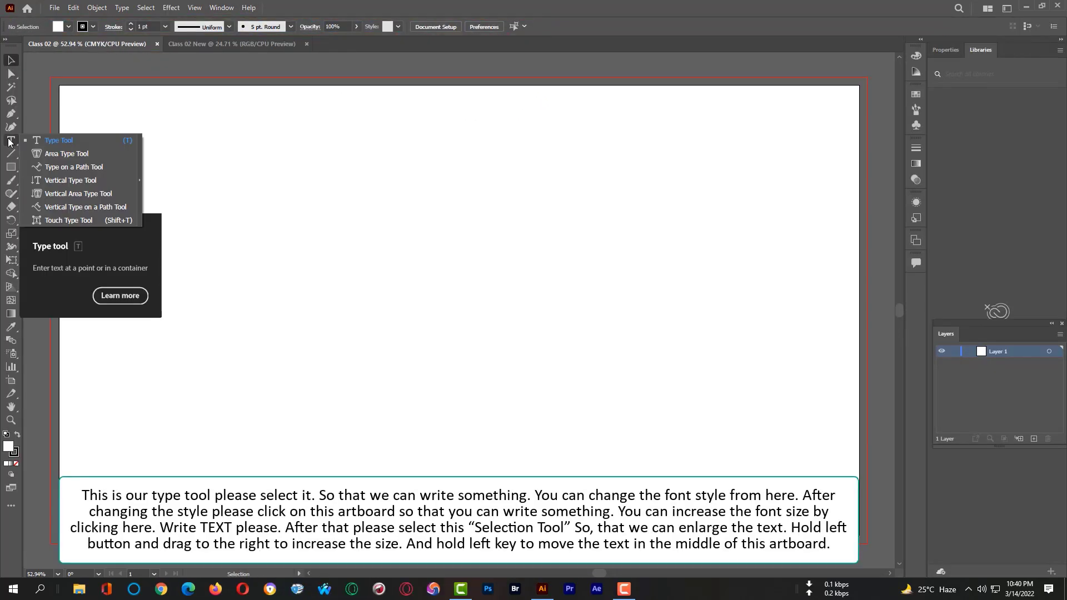
left_click(35, 139)
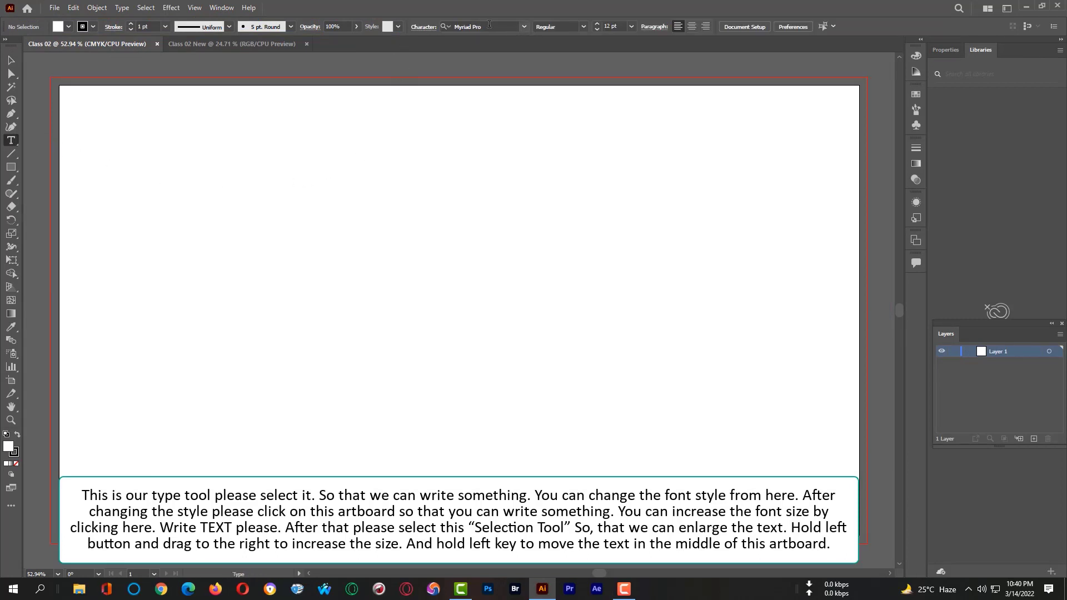
left_click(512, 28)
left_click(523, 26)
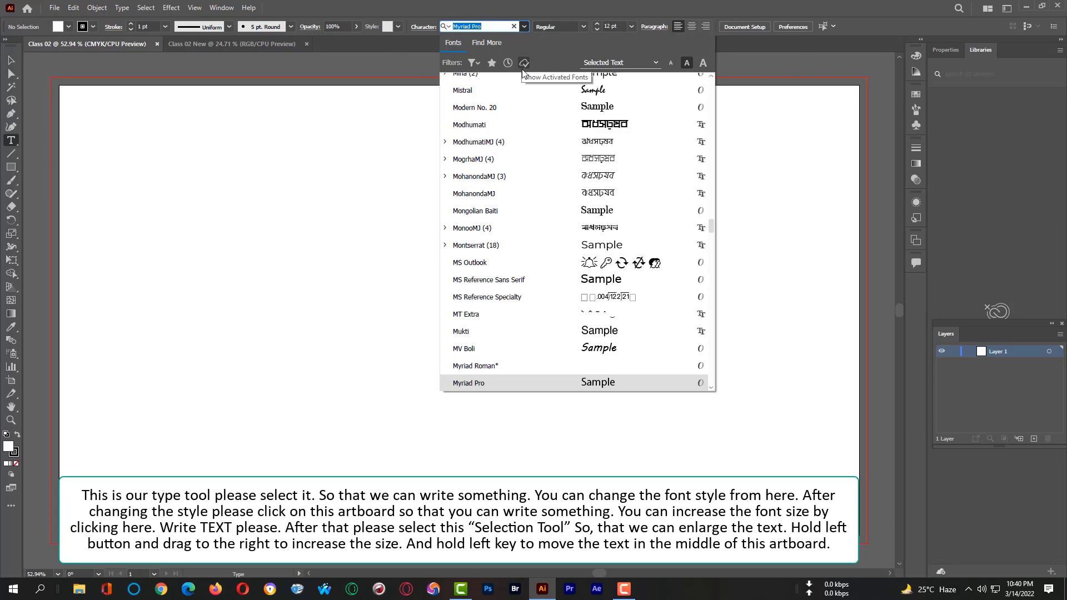
scroll(536, 234, "up", 3)
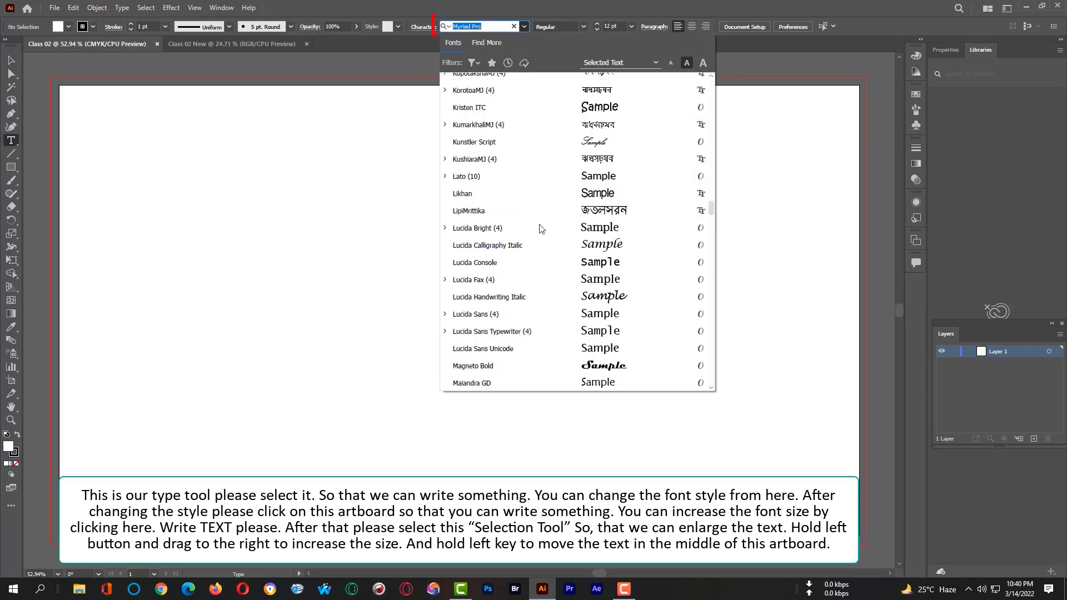
left_click(559, 195)
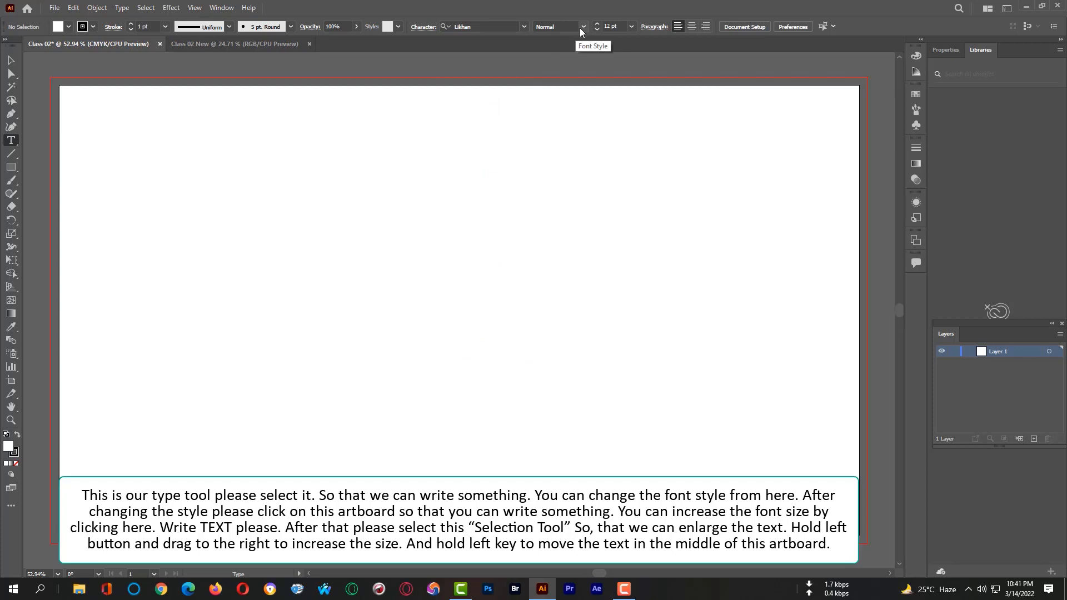
left_click(524, 26)
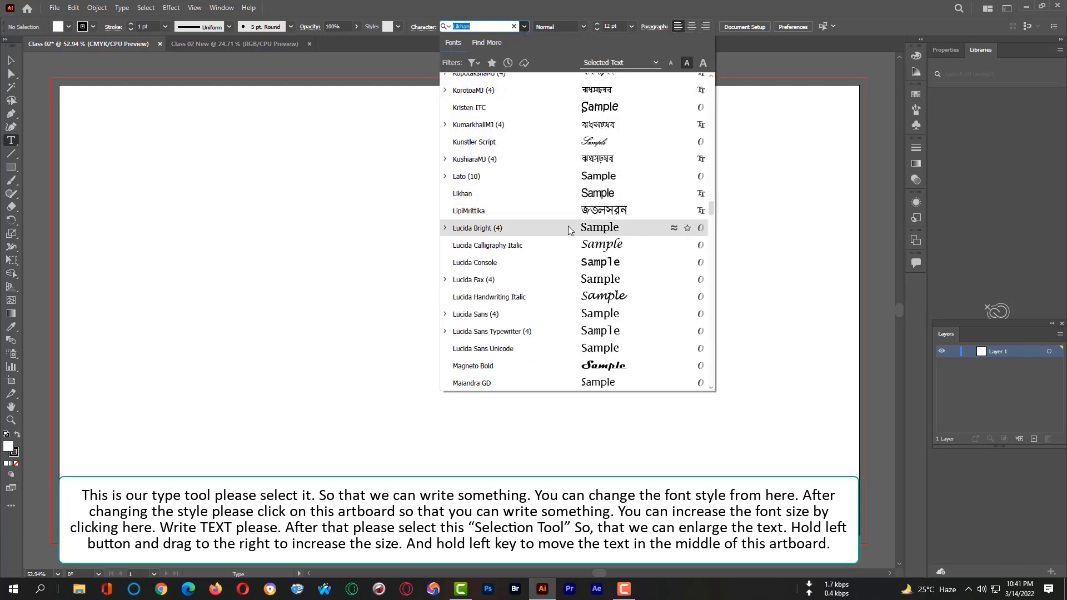
left_click(561, 365)
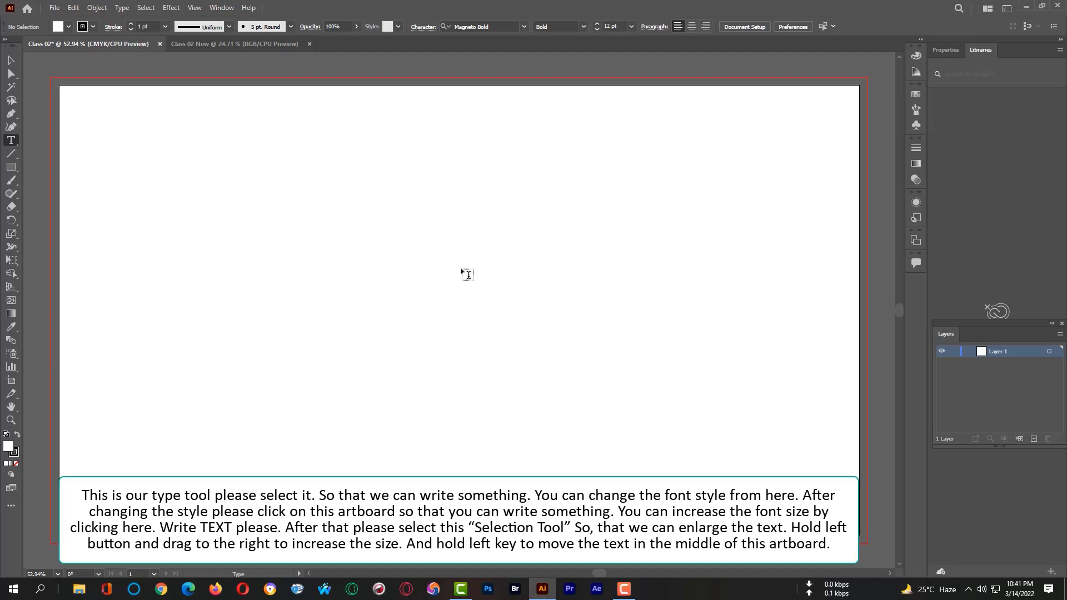
- Place point text reading 'Text' at 72 pt on the artboard
left_click(460, 269)
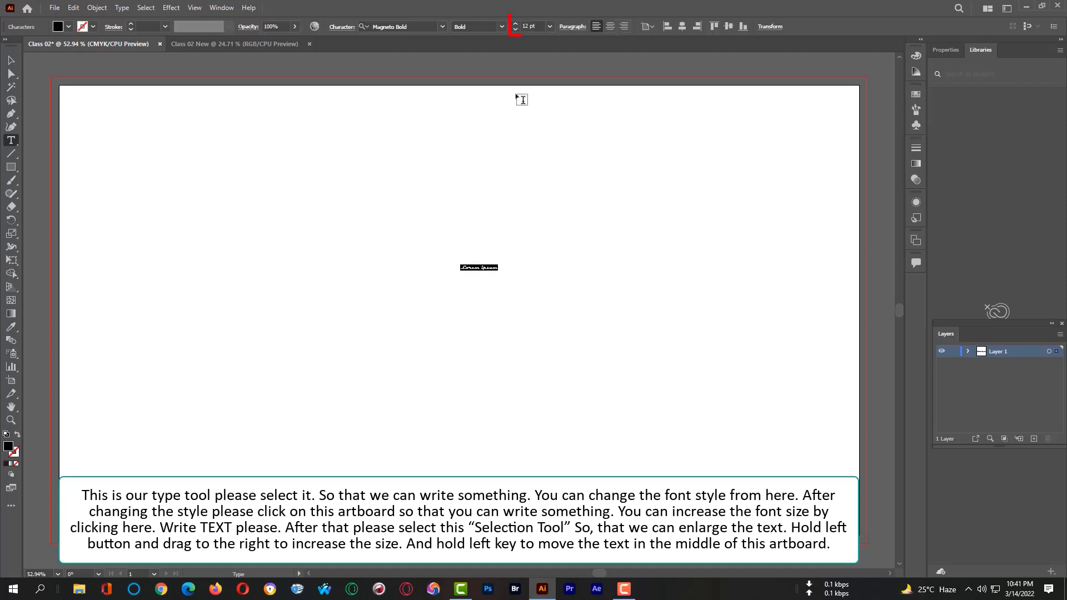
left_click(549, 26)
left_click(563, 225)
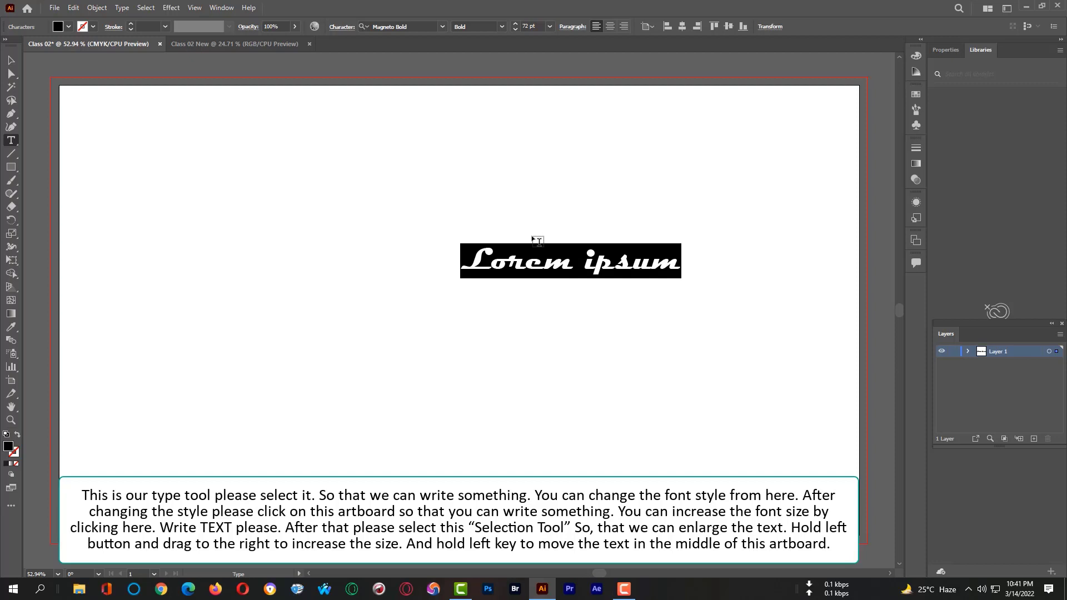
type("Text")
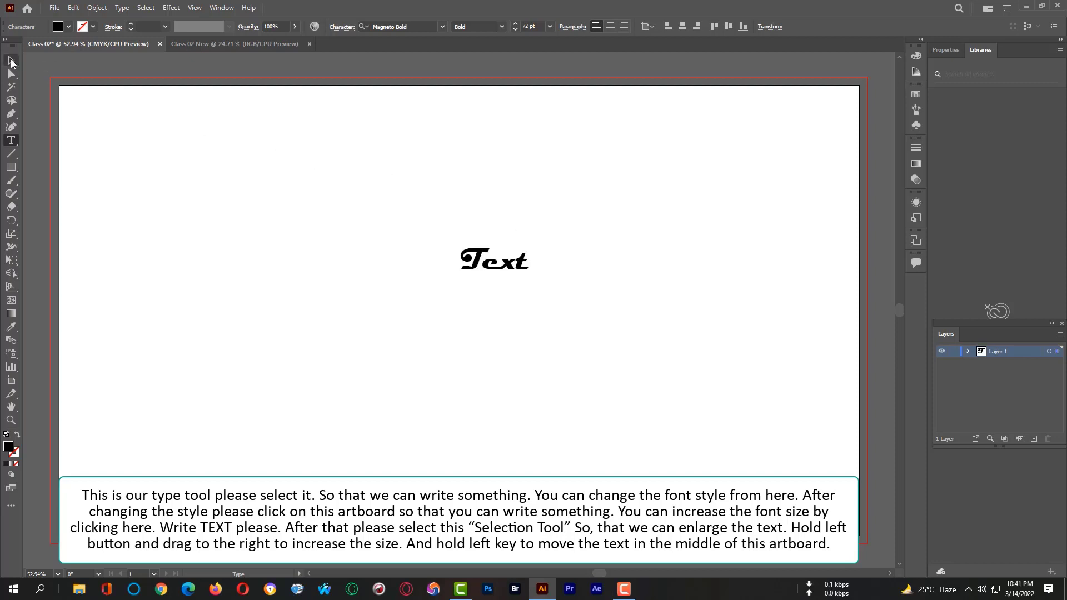
- Enlarge the Text object to about 268 pt and move it to the artboard centre
left_click(12, 61)
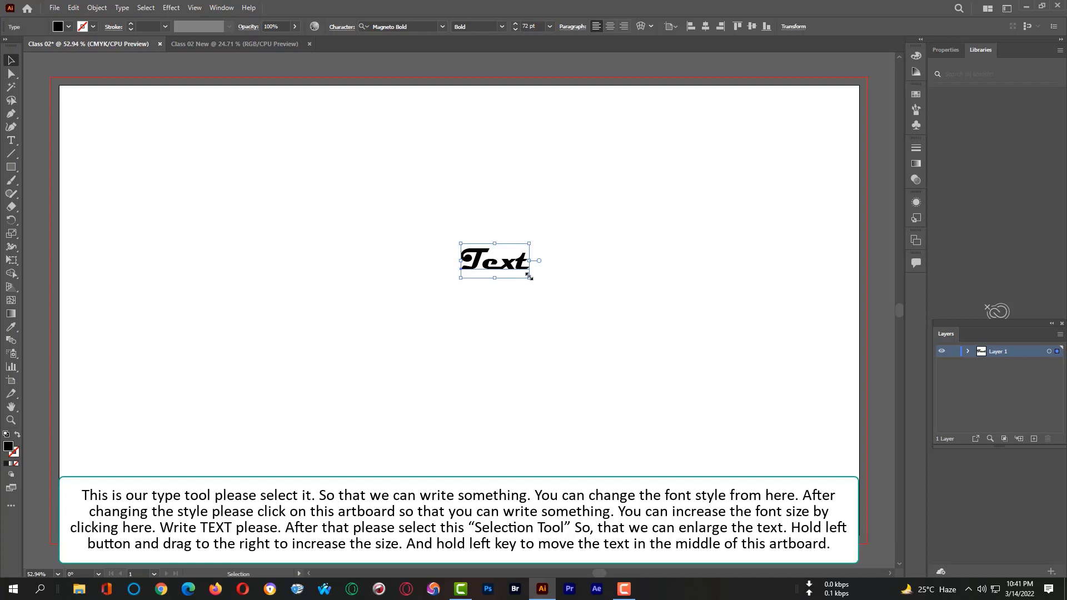
left_click_drag(528, 276, 709, 371)
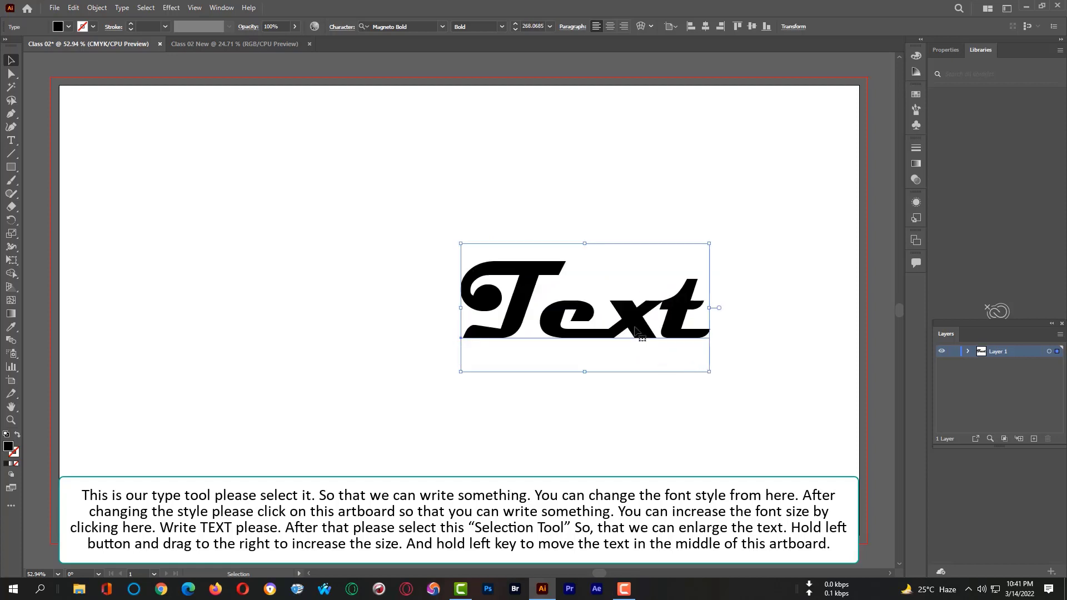
left_click_drag(635, 331, 547, 292)
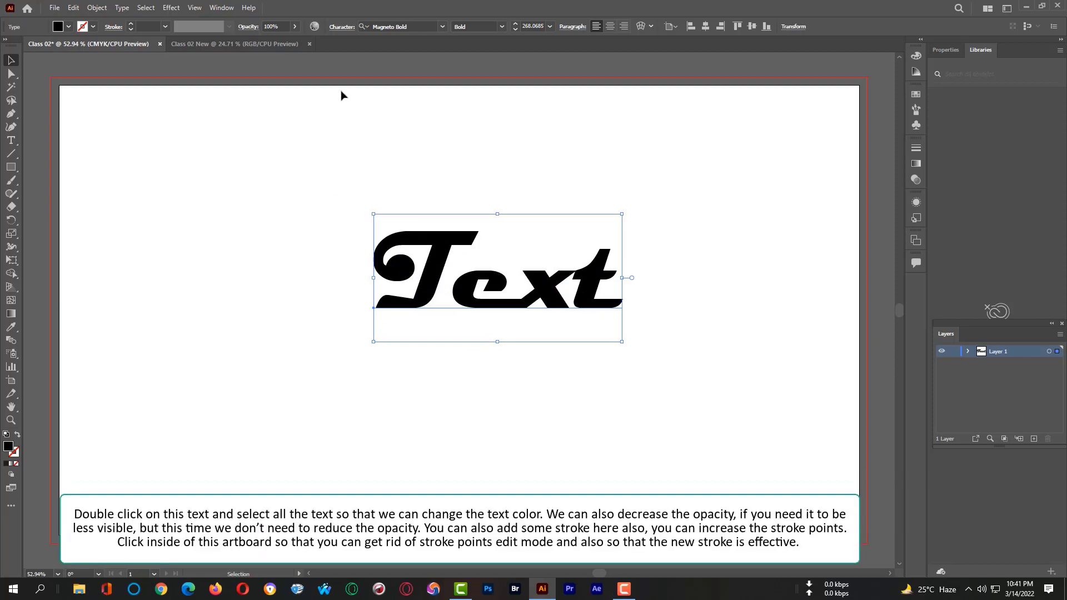
- Select all the letters of 'Text' and fill them red
double_click(507, 259)
key("ctrl+a")
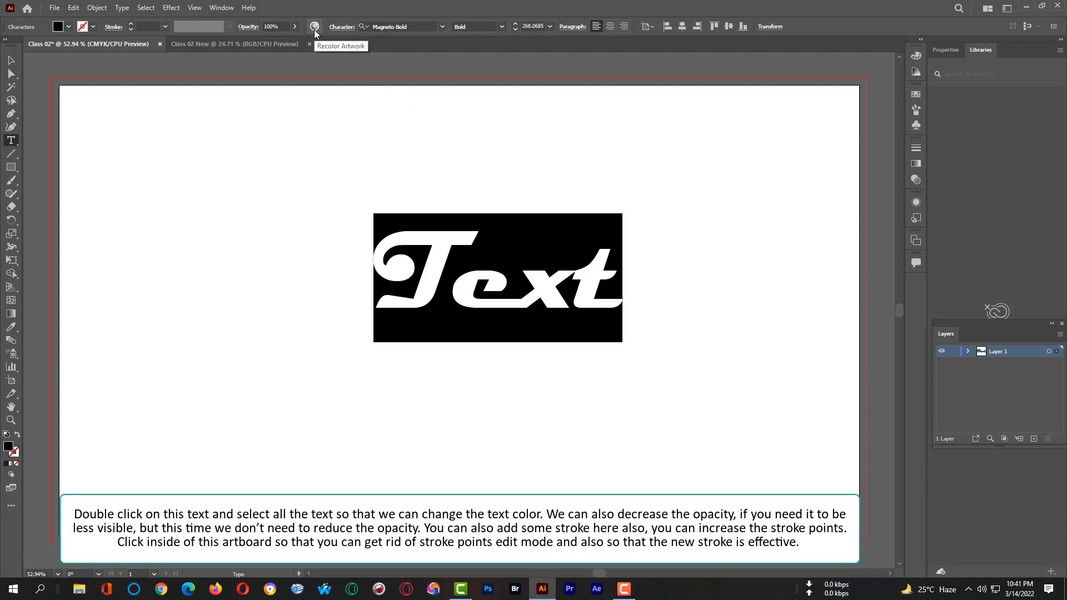
left_click(55, 27)
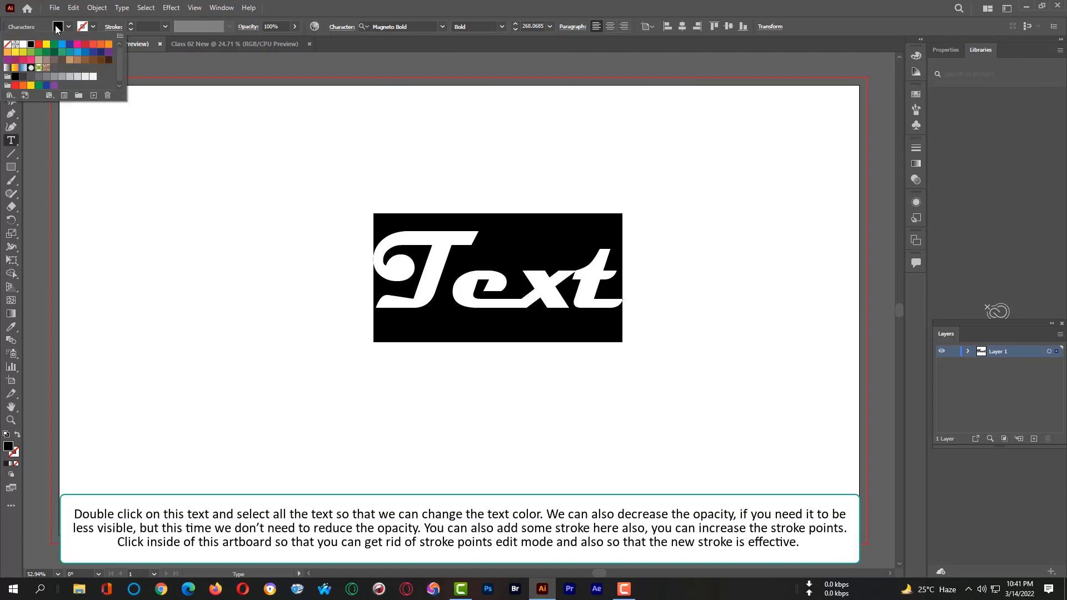
left_click(24, 60)
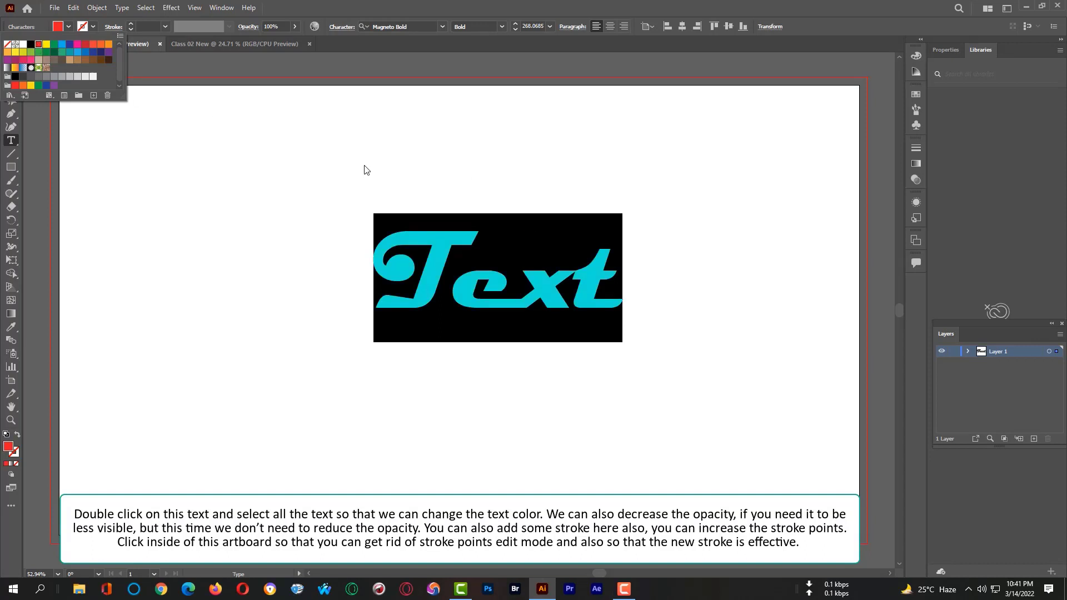
left_click(300, 170)
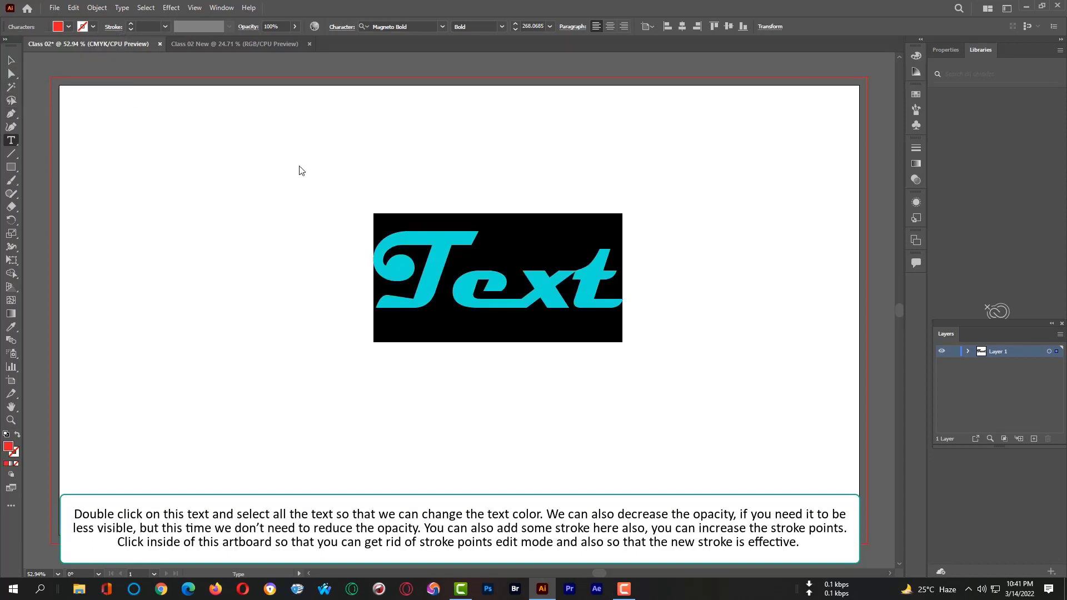
left_click(15, 61)
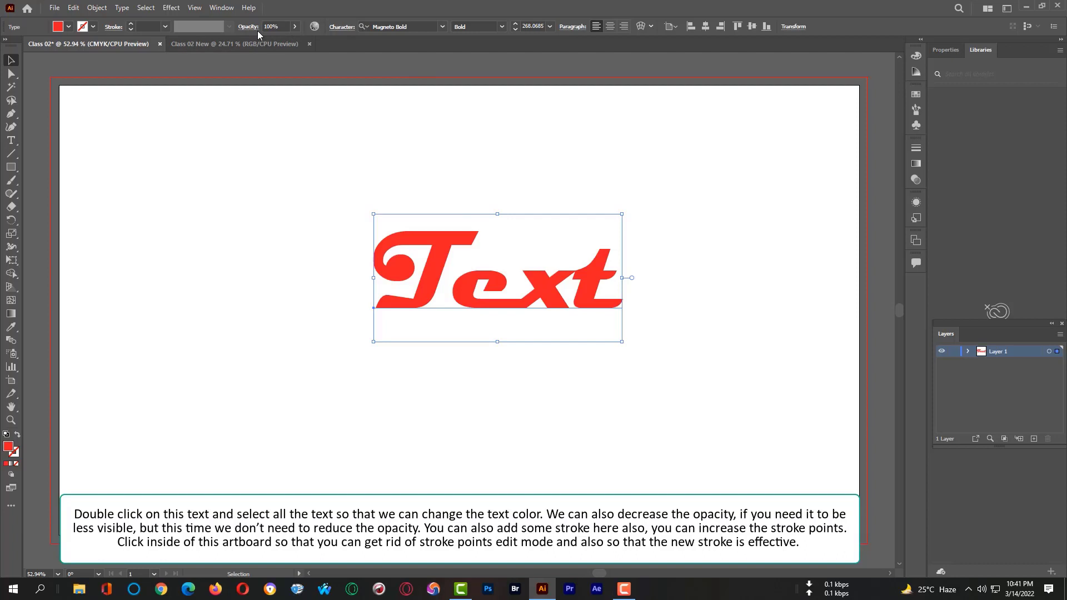
- Give the text a black 5 pt outline, then deselect it and reset default colours
left_click(295, 28)
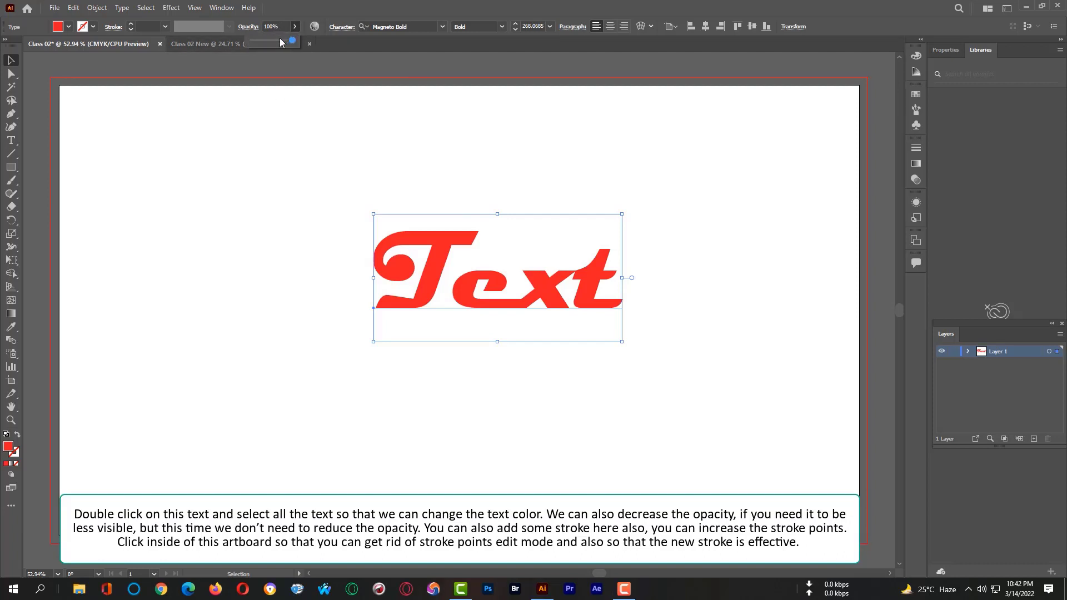
mouse_move(291, 41)
left_mouse_down()
mouse_move(260, 42)
mouse_move(300, 41)
left_mouse_up()
left_click(92, 26)
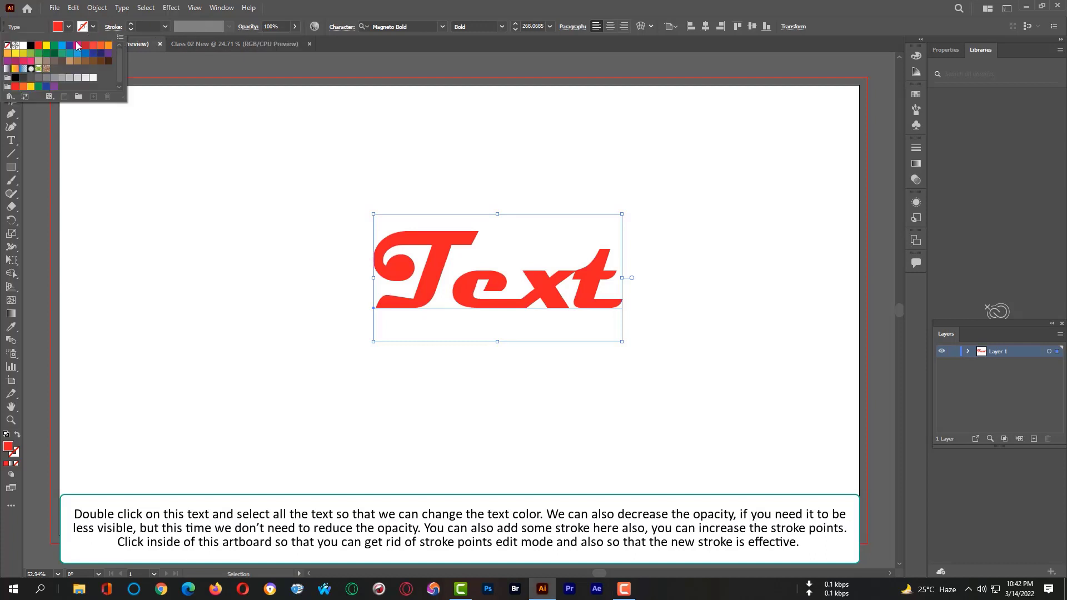
left_click(30, 46)
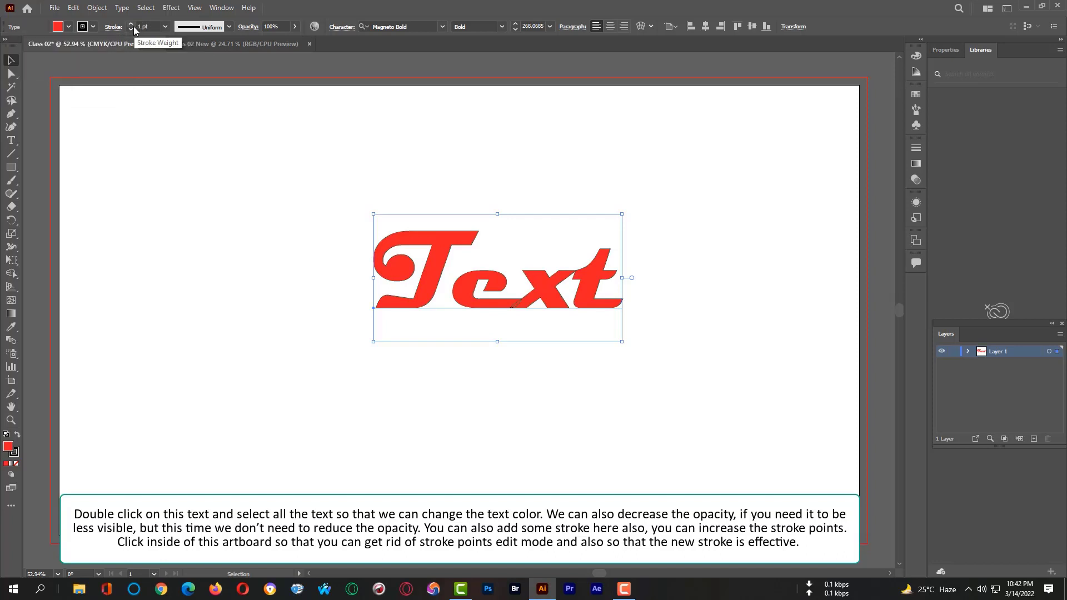
double_click(155, 28)
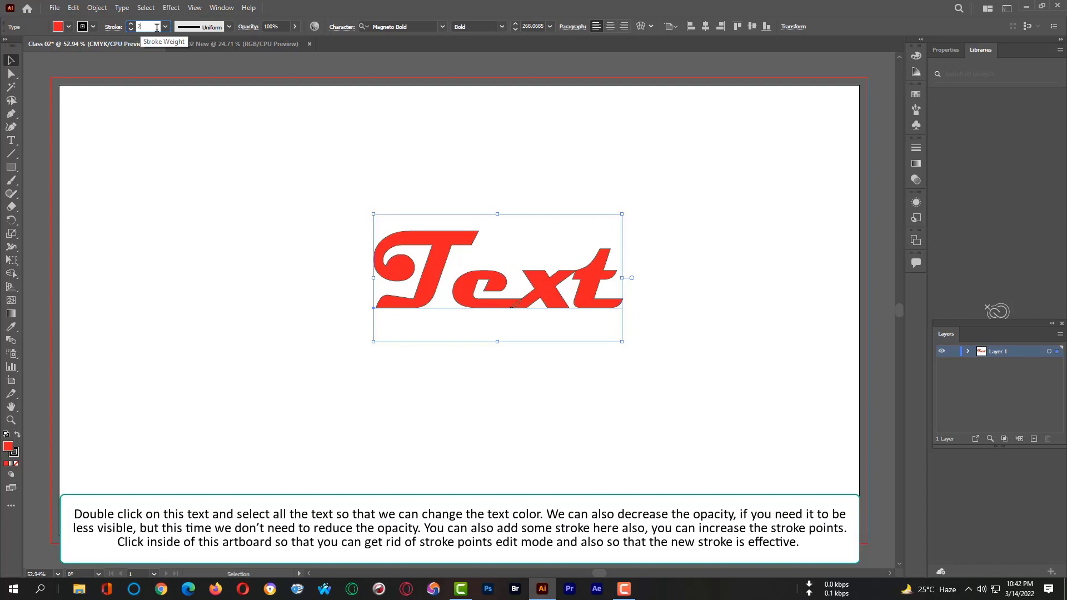
double_click(140, 26)
left_click(253, 133)
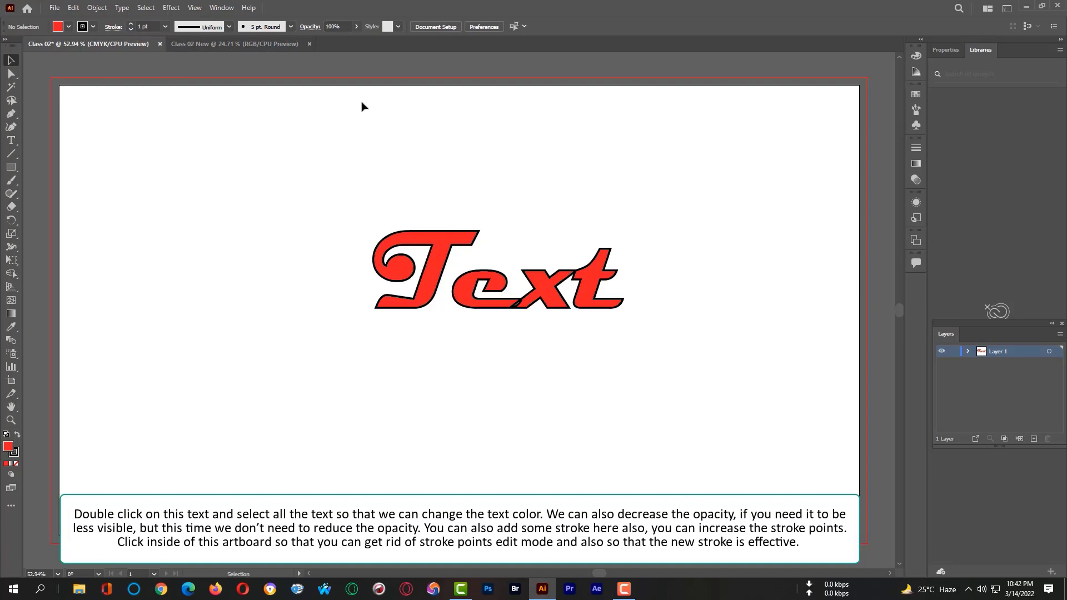
key("d")
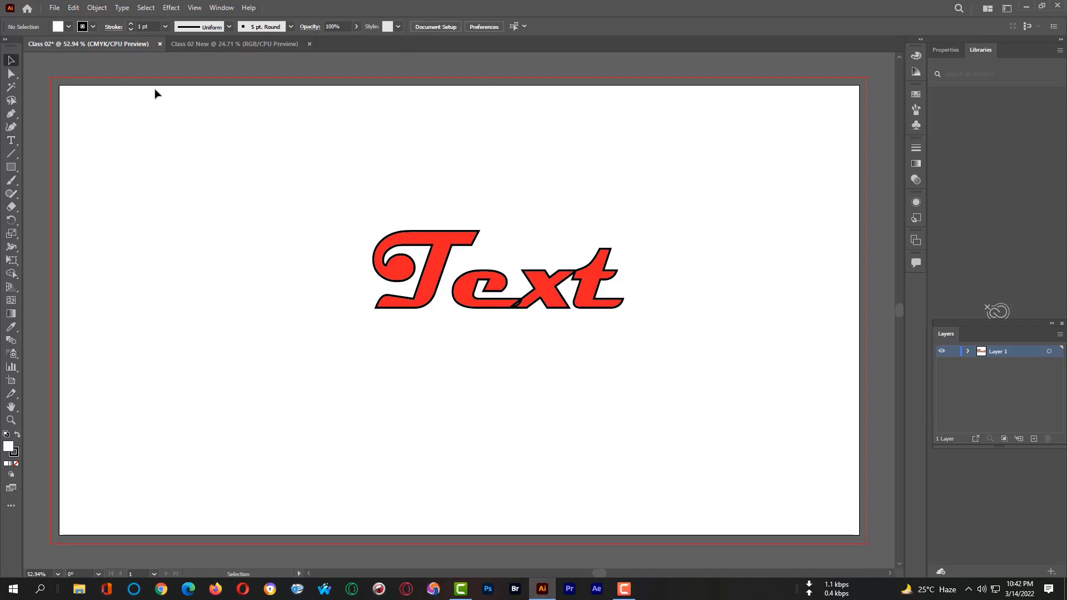
- Tick Zoom with Mouse Wheel in the General preferences
left_click(72, 9)
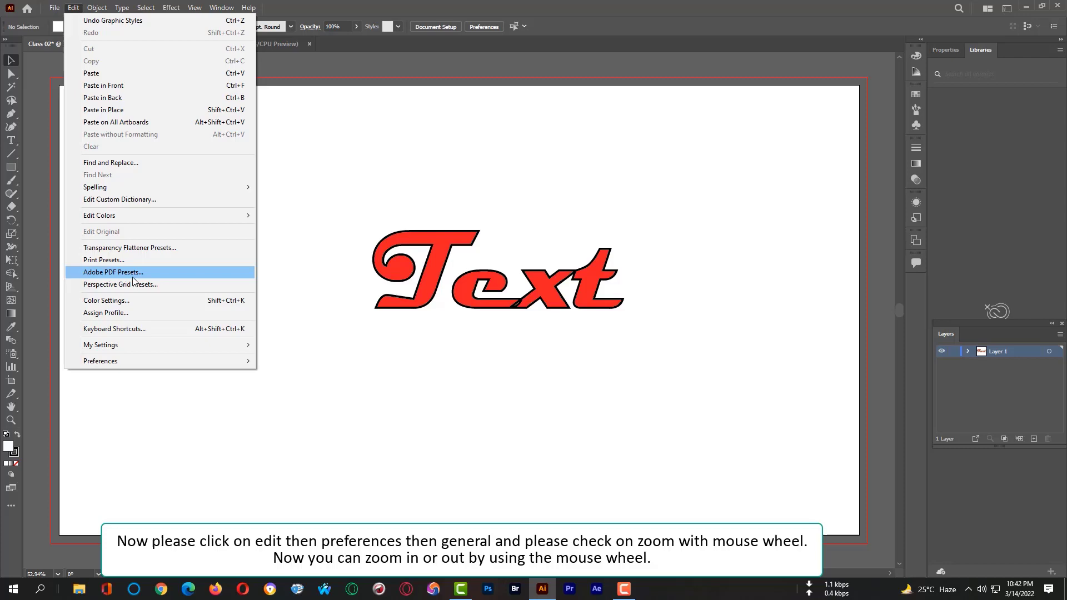
mouse_move(172, 360)
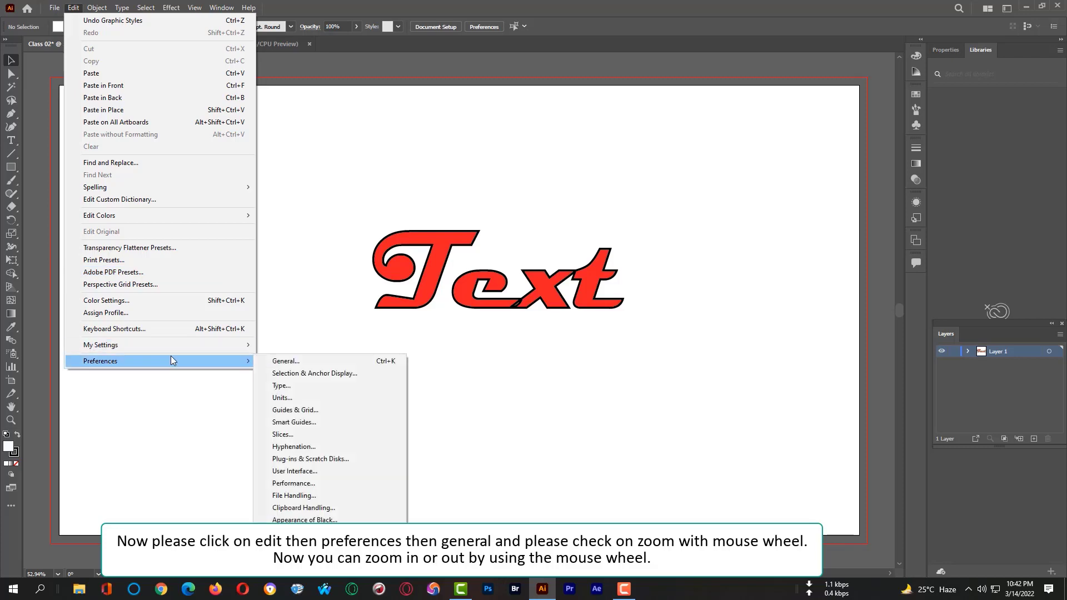
left_click(283, 362)
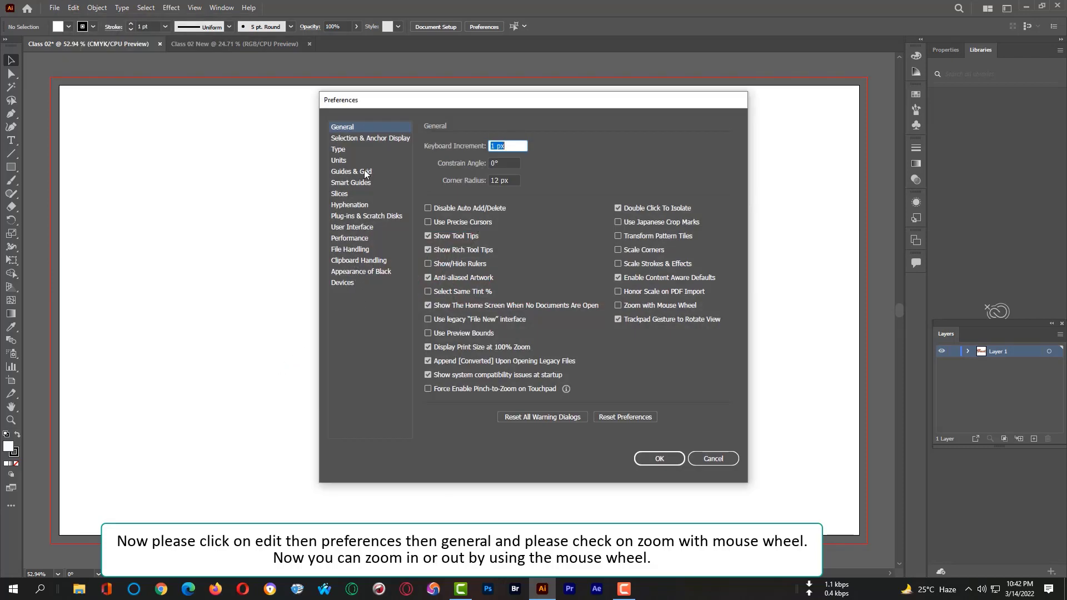
left_click(357, 238)
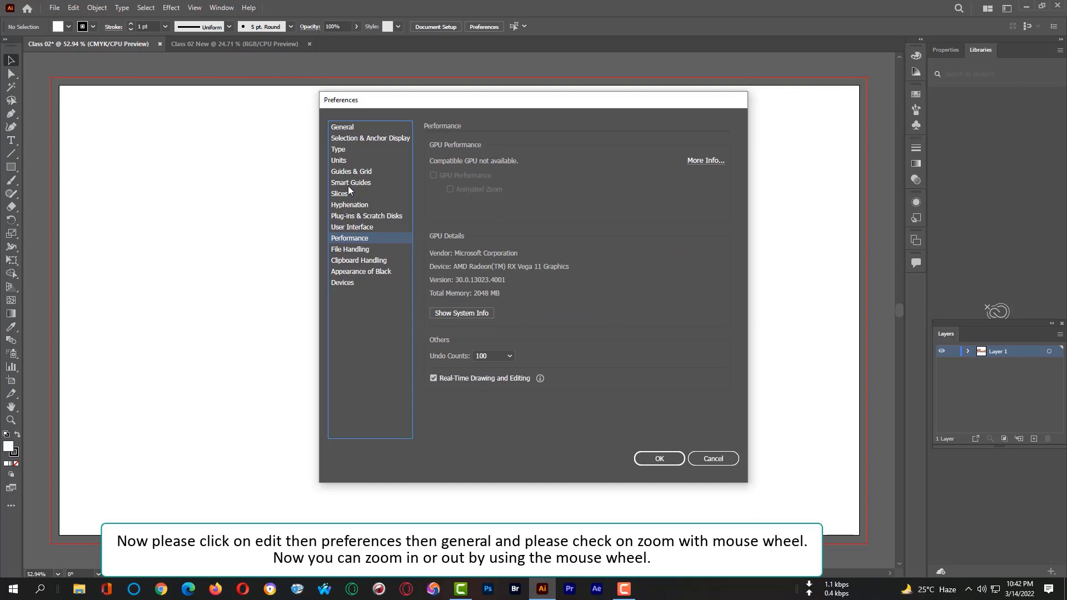
left_click(349, 128)
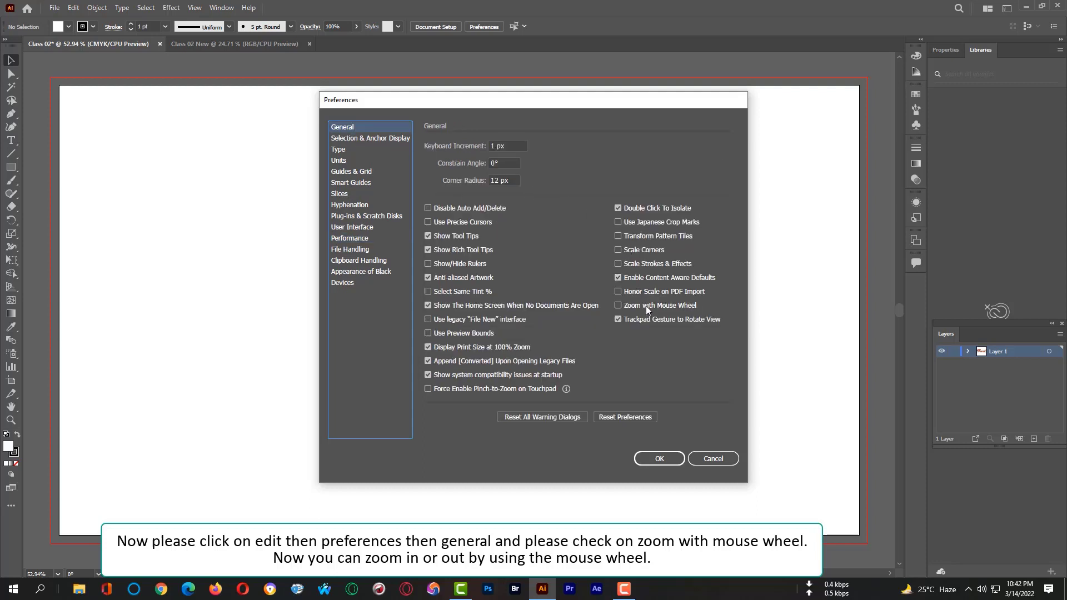
left_click(618, 305)
- Confirm the preference, then zoom in and out on the red Text word with the mouse wheel
left_click(657, 457)
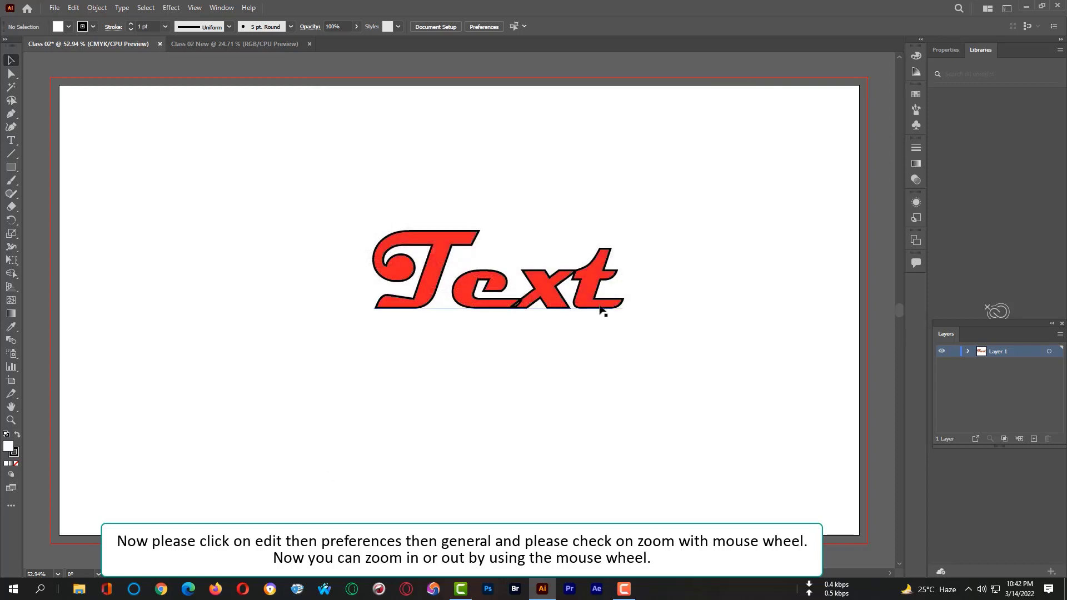
scroll(597, 303, "up", 1)
scroll(596, 300, "up", 2)
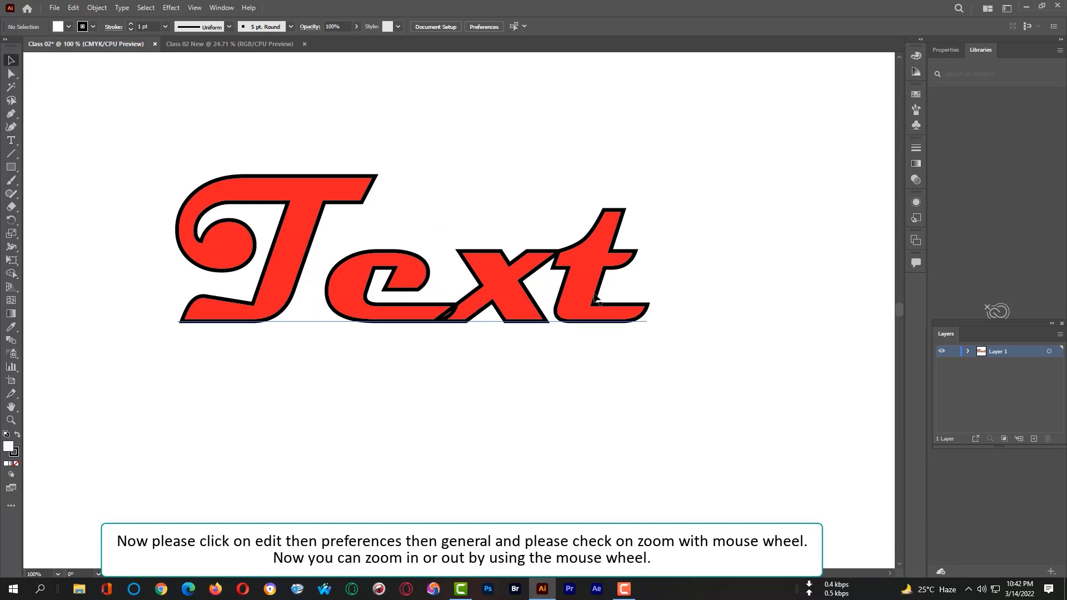
scroll(595, 300, "down", 1)
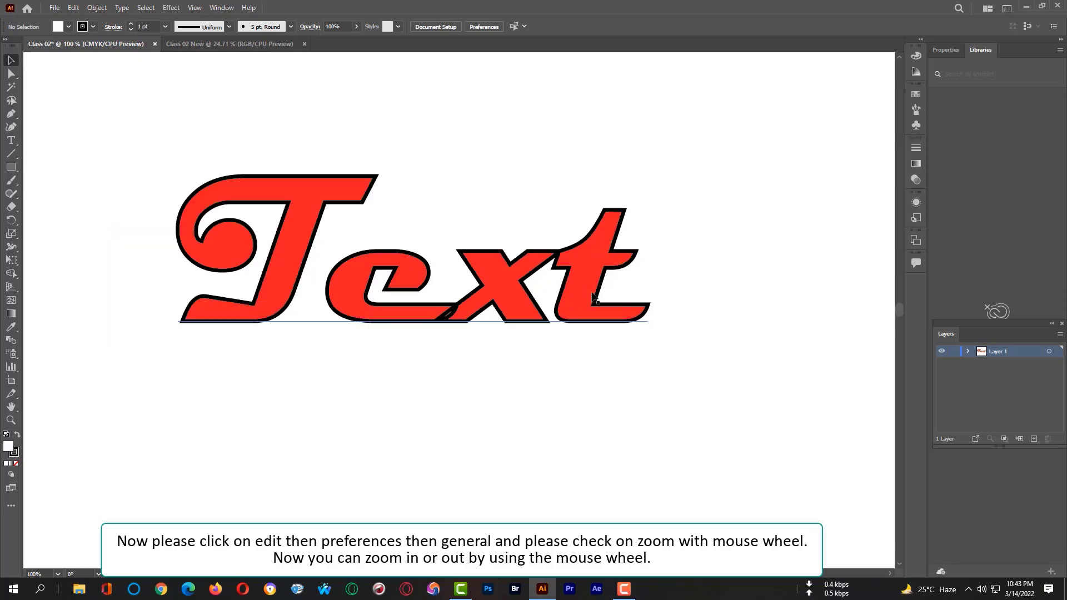
scroll(154, 253, "down", 1)
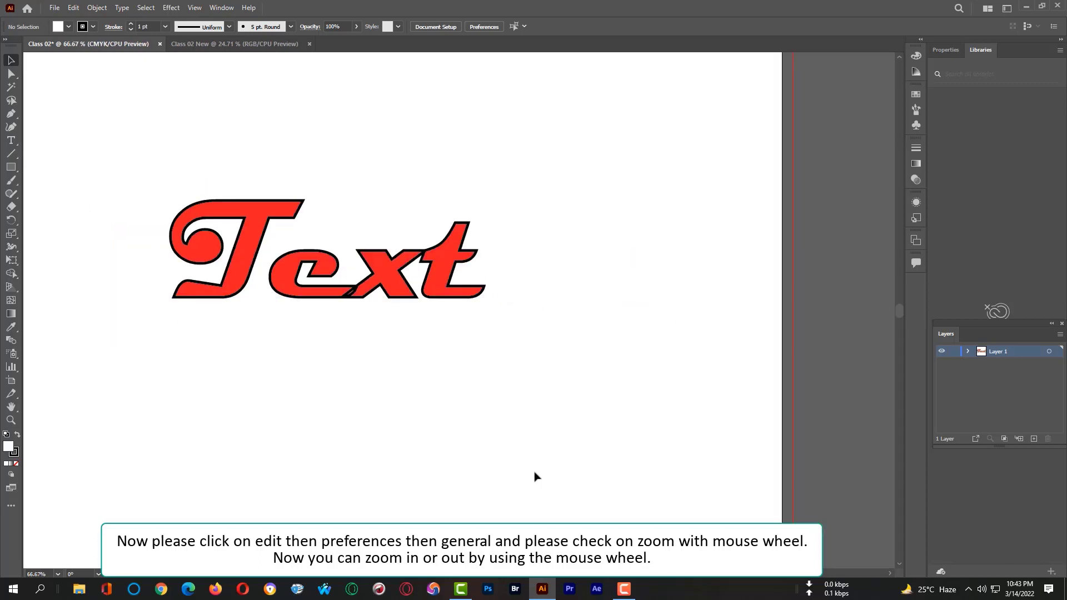
scroll(236, 258, "down", 3)
scroll(236, 258, "up", 5)
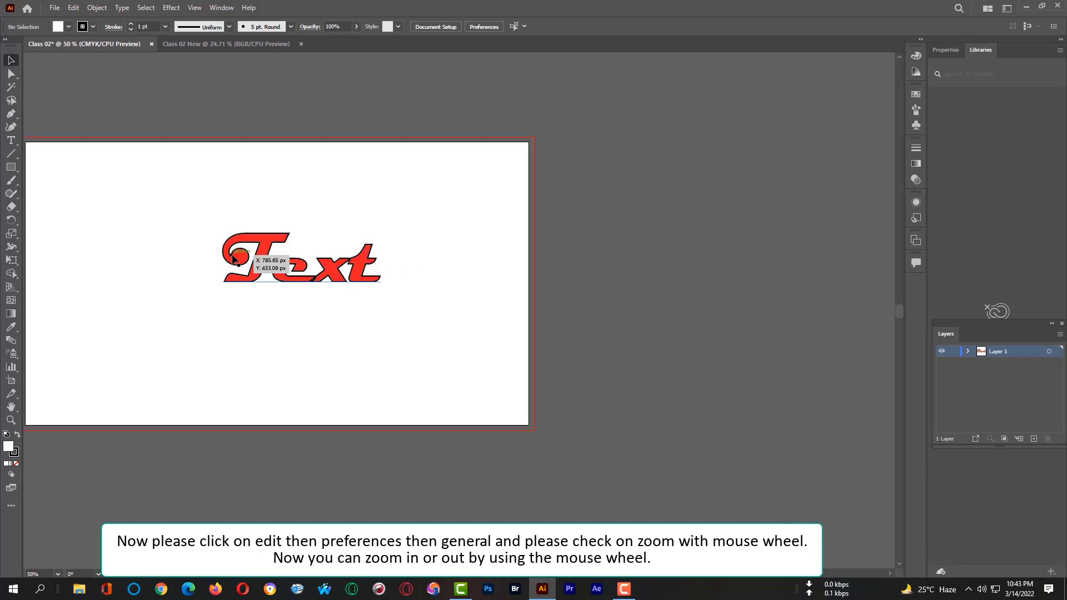
scroll(233, 259, "down", 3)
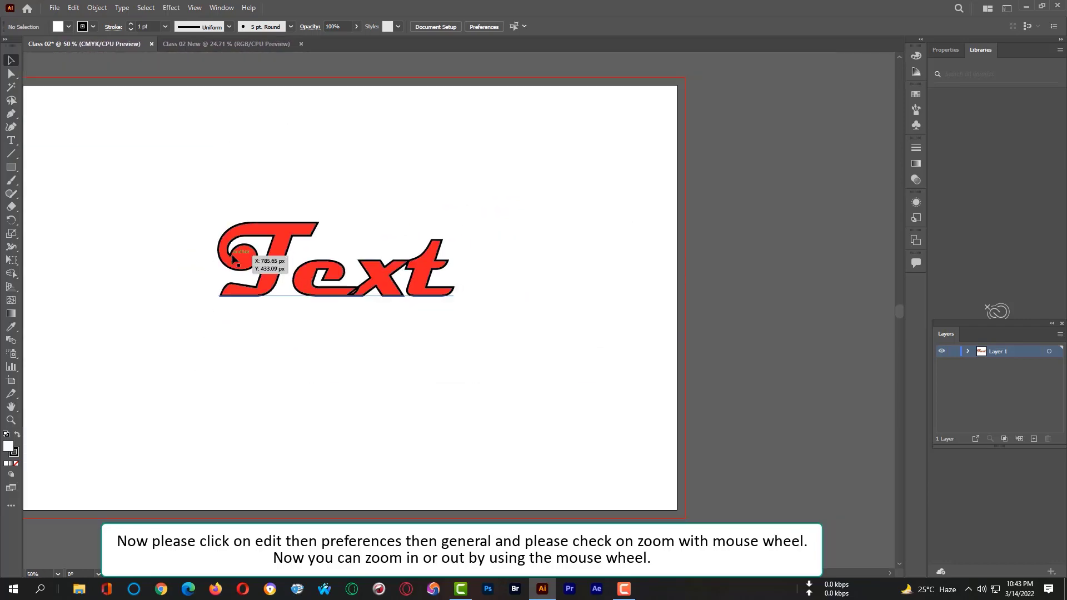
scroll(233, 259, "up", 4)
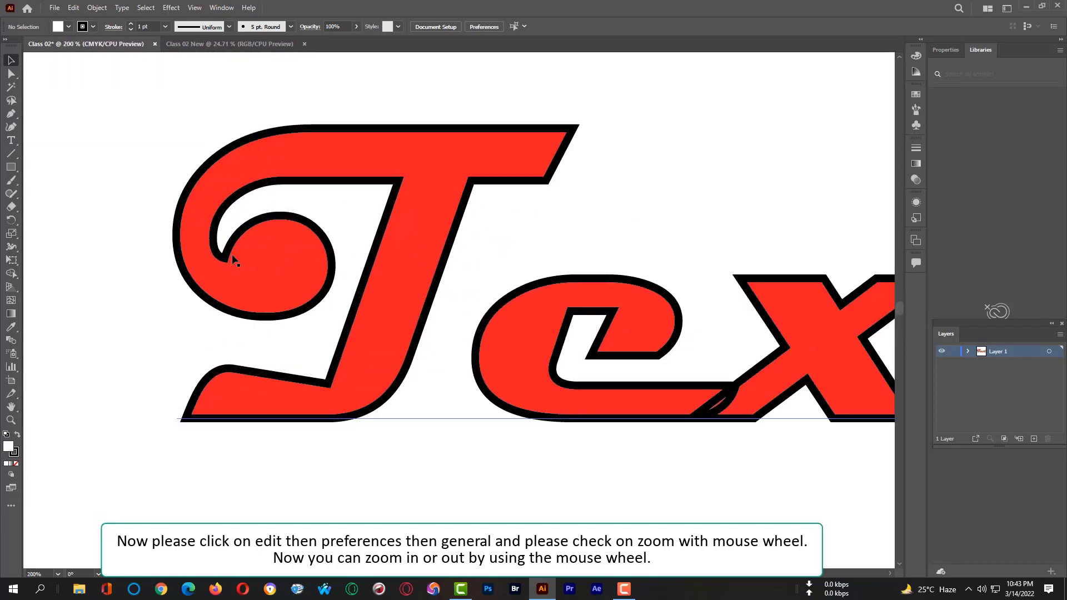
scroll(233, 259, "up", 1)
scroll(232, 259, "down", 5)
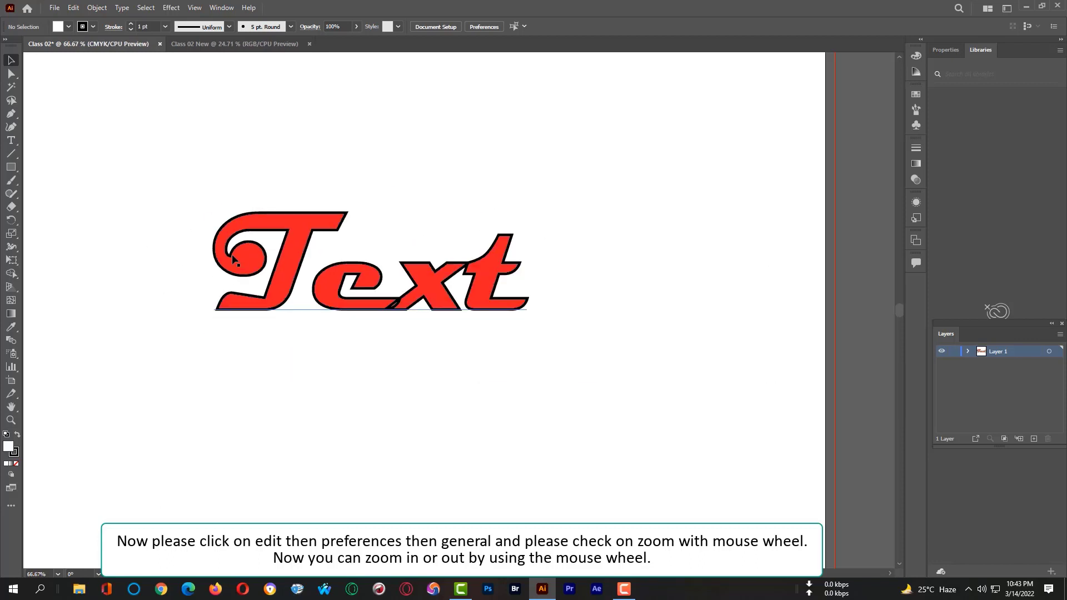
- Switch Zoom with Mouse Wheel back off in the General preferences
left_click(73, 7)
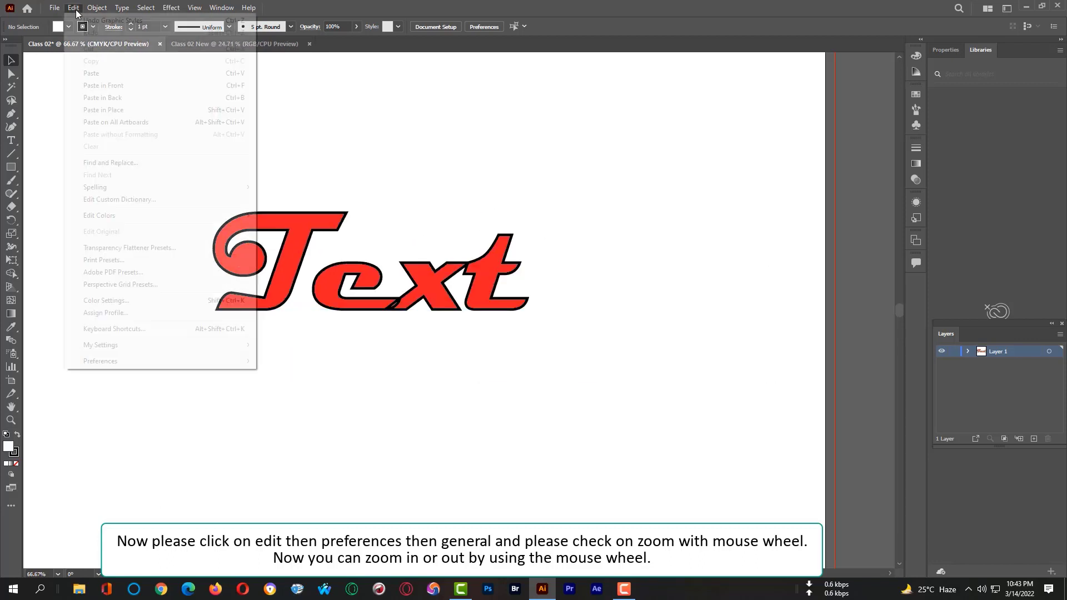
mouse_move(195, 365)
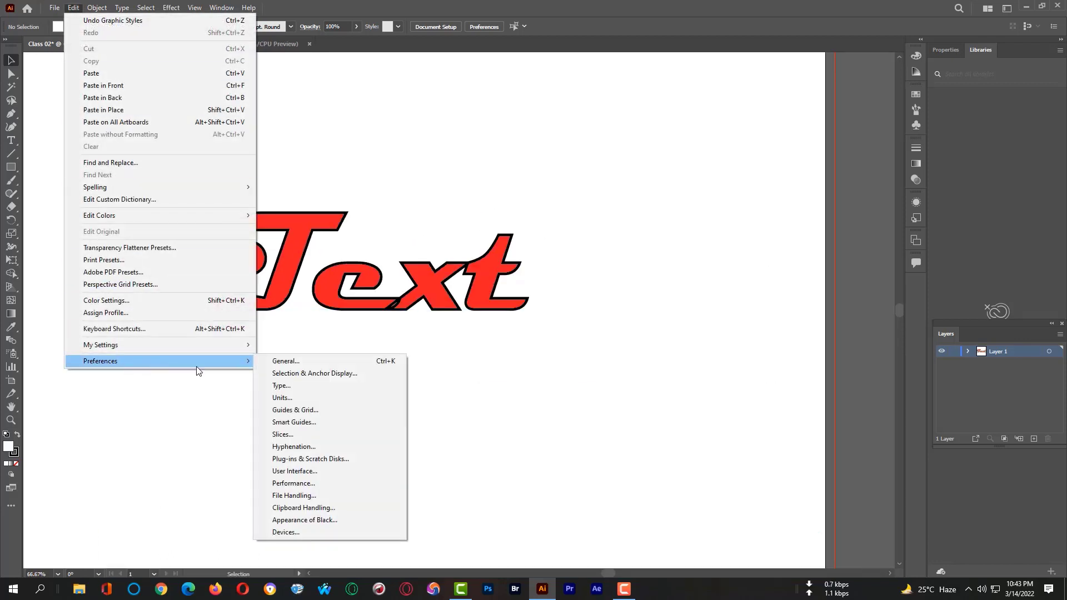
left_click(302, 362)
left_click(632, 304)
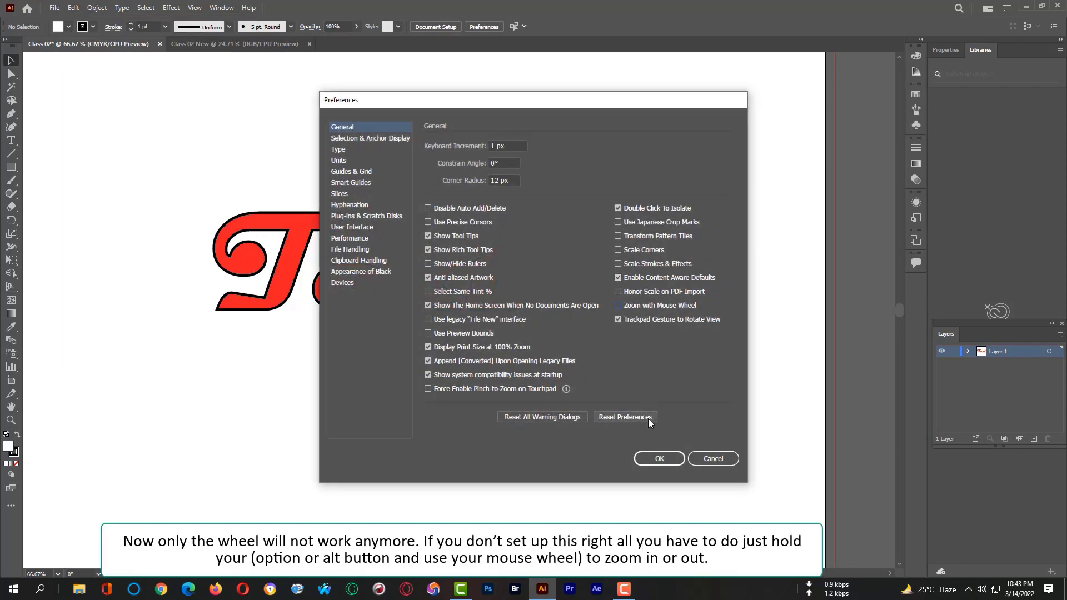
left_click(660, 458)
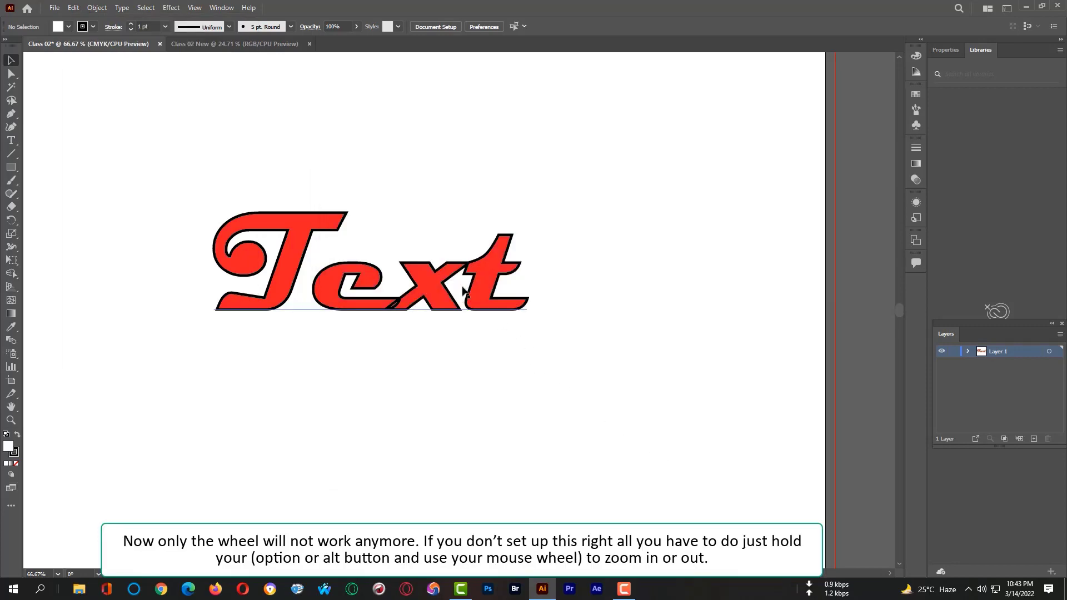
- Zoom in on the red Text word and back out using Alt with the mouse wheel
scroll(495, 302, "up", 2)
scroll(465, 290, "down", 3)
scroll(464, 290, "down", 4)
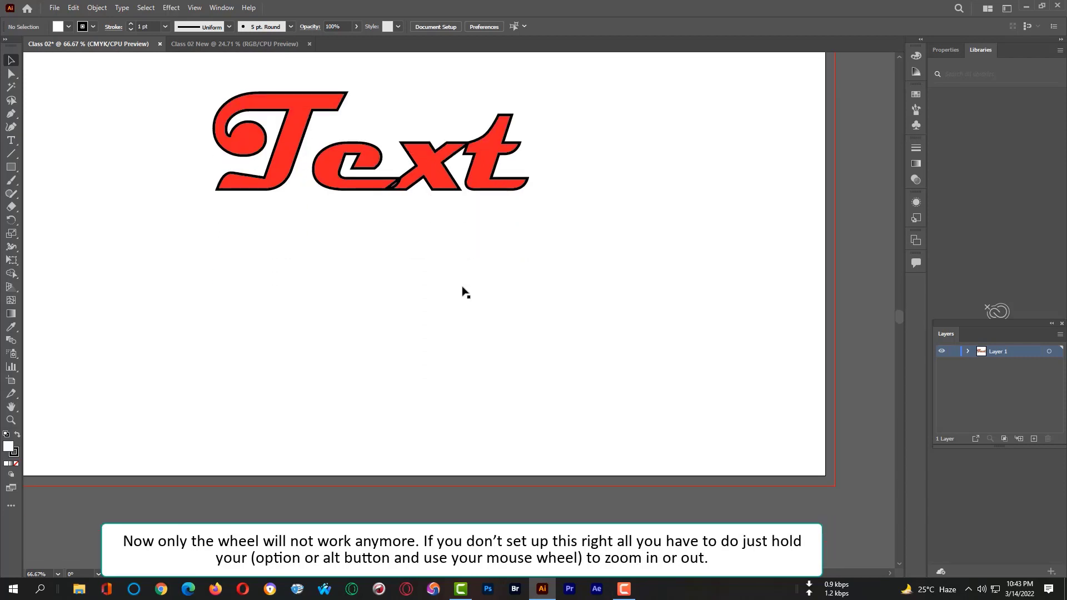
scroll(465, 291, "up", 9)
scroll(463, 287, "down", 5)
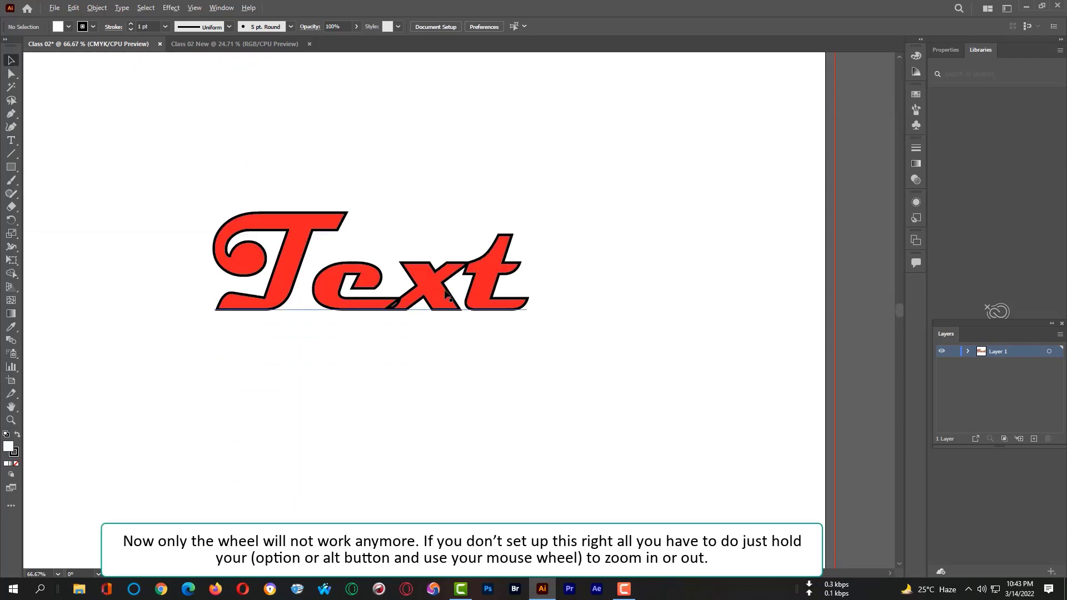
scroll(425, 297, "up", 6)
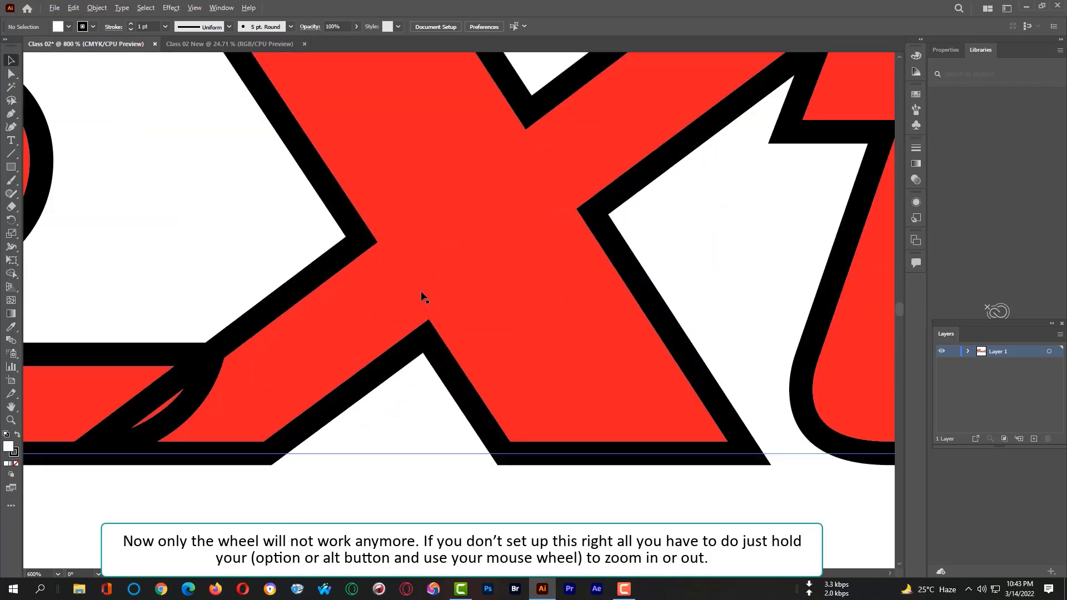
scroll(421, 294, "down", 6)
scroll(421, 294, "up", 2)
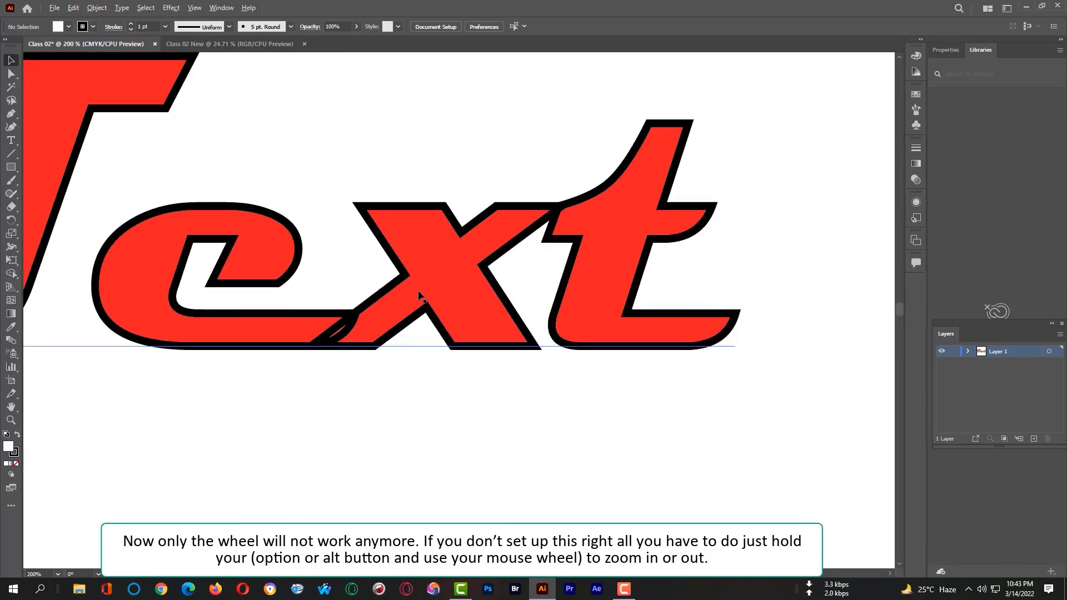
- Fit the artboard in the window and drag the red Text word higher and slightly left
scroll(421, 297, "down", 2)
key("ctrl+0")
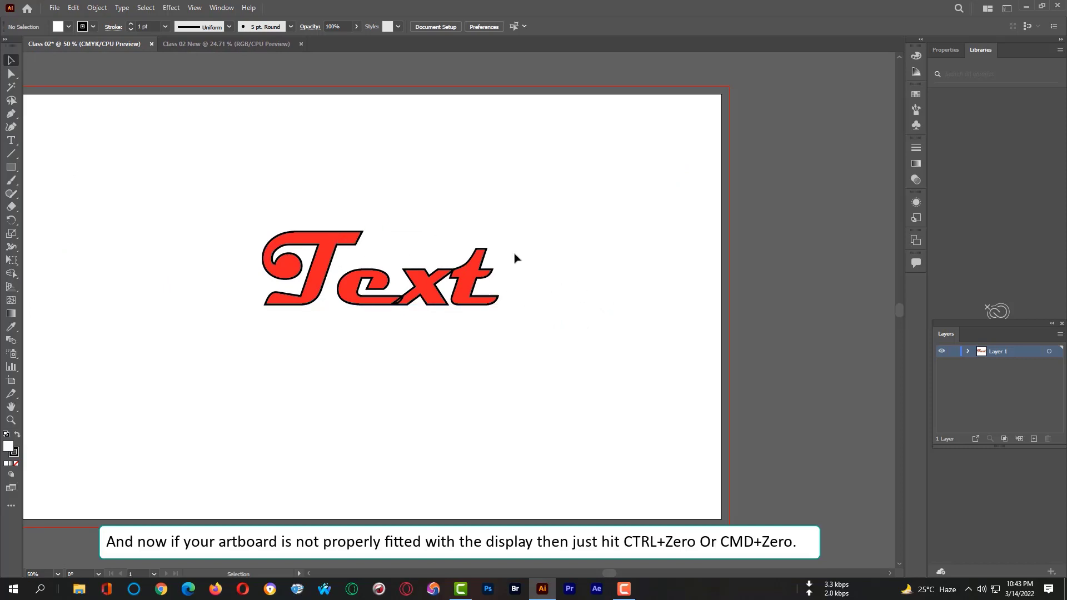
key("ctrl")
key("ctrl+0")
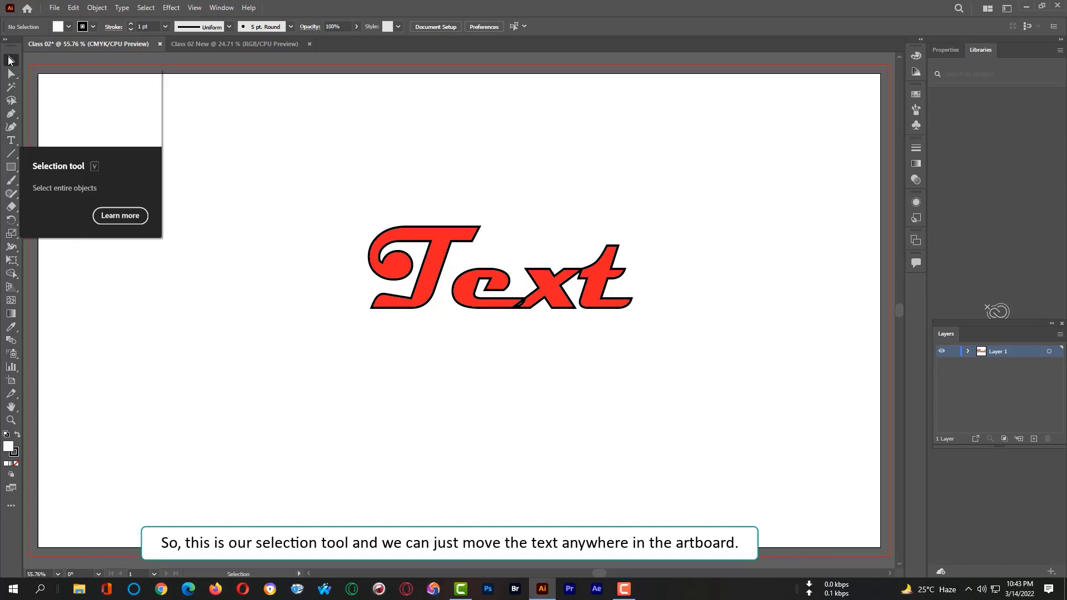
left_click_drag(432, 253, 398, 281)
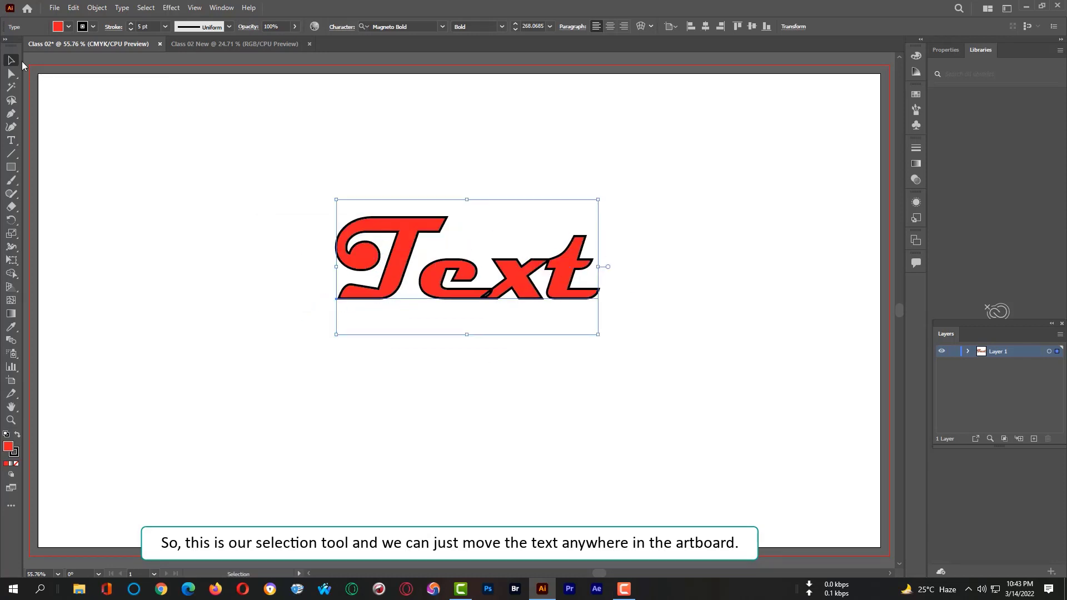
left_click(11, 73)
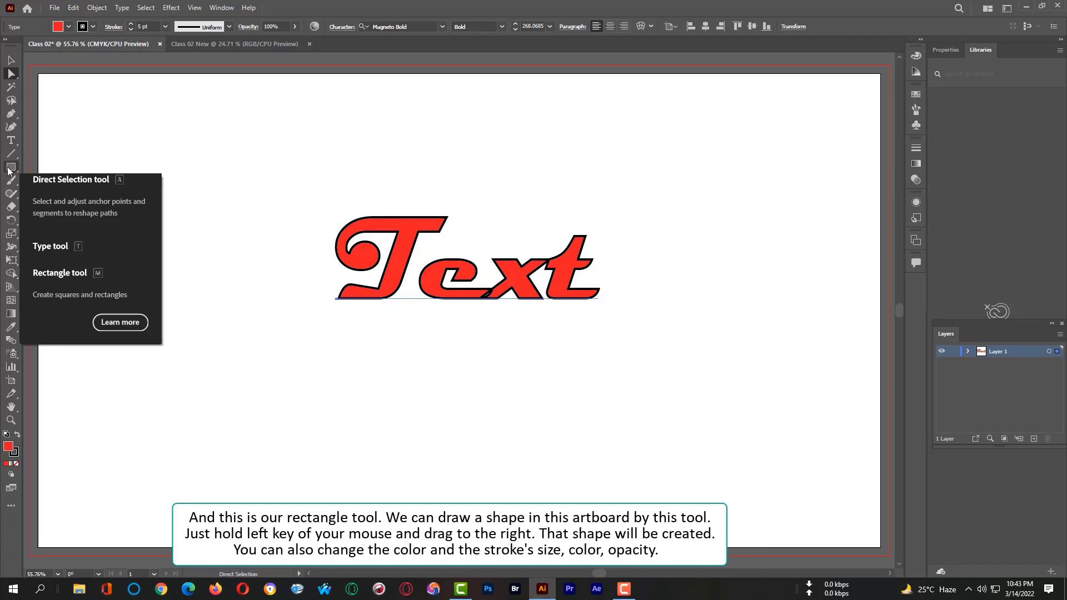
- Draw a rectangle at the artboard's upper left and fill it yellow
left_click_drag(8, 171, 39, 166)
left_click_drag(129, 186, 225, 249)
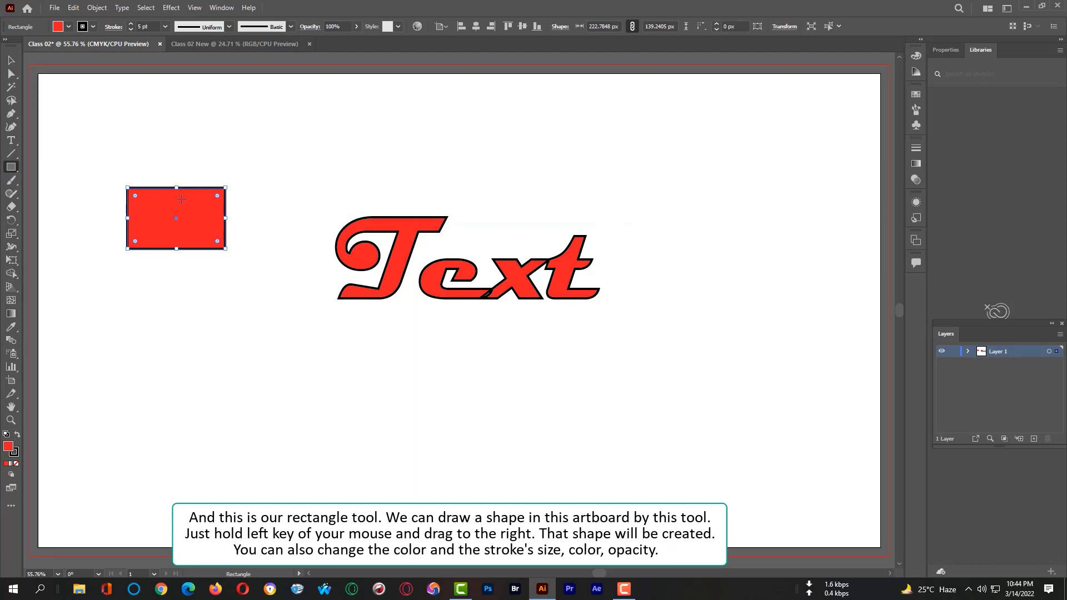
left_click(57, 29)
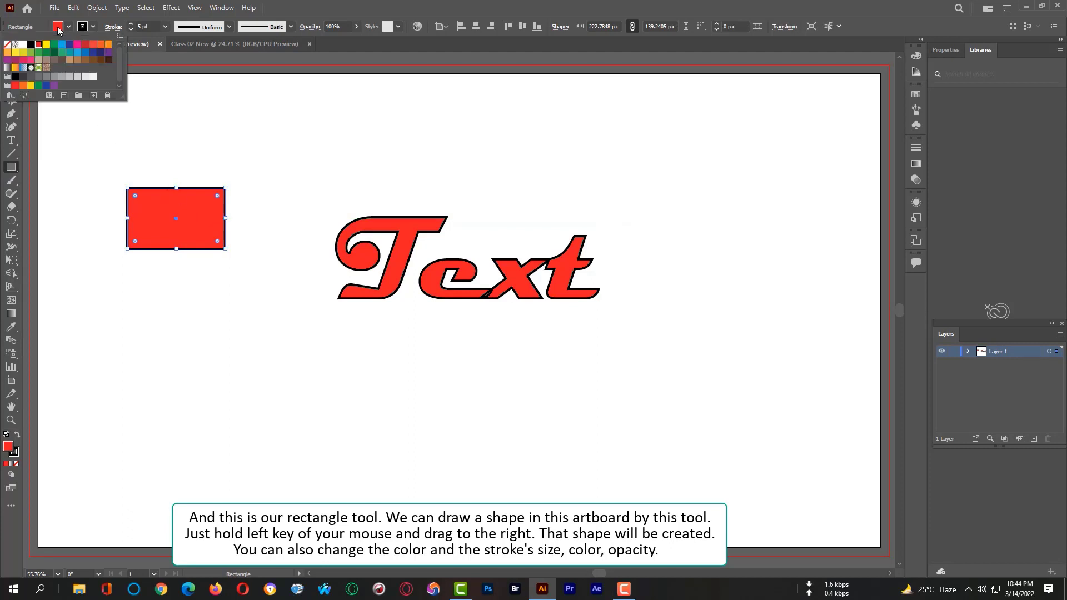
left_click(31, 44)
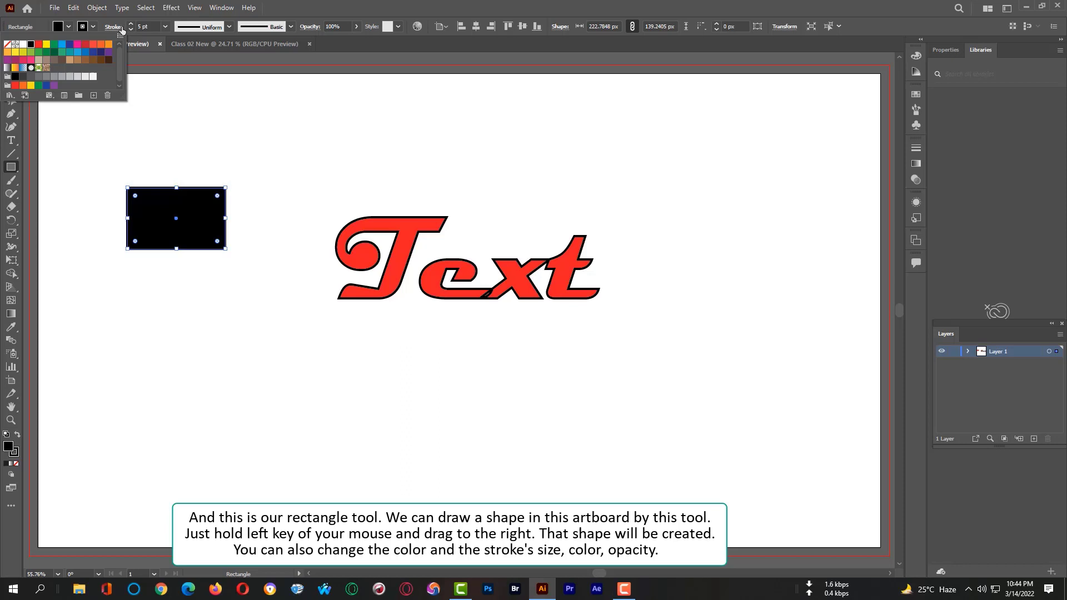
left_click(46, 44)
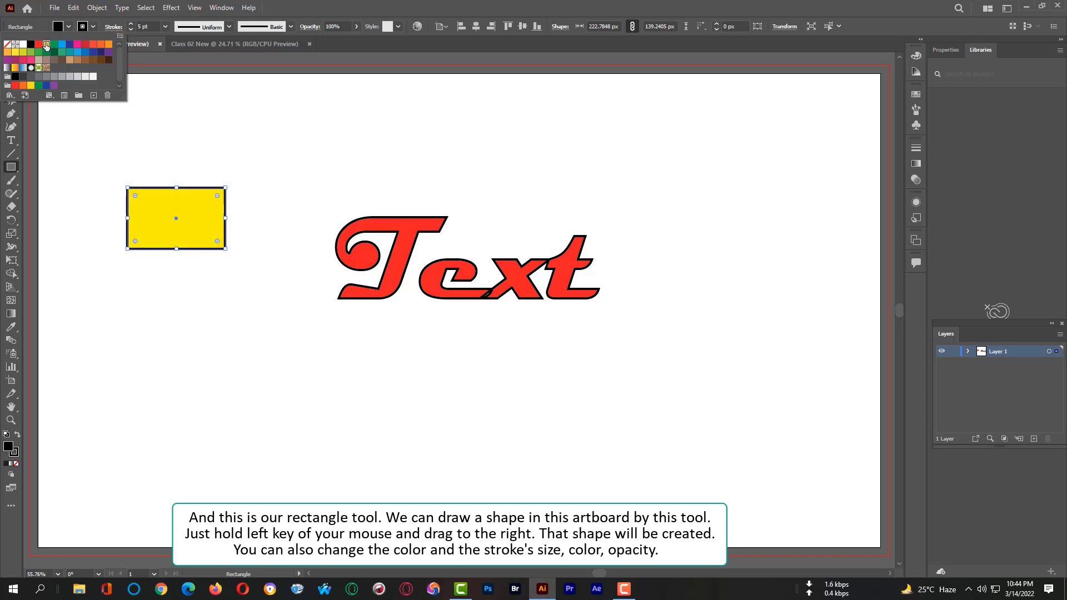
- Remove the rectangle's outline with stroke weight 0, keeping it at full opacity
double_click(147, 26)
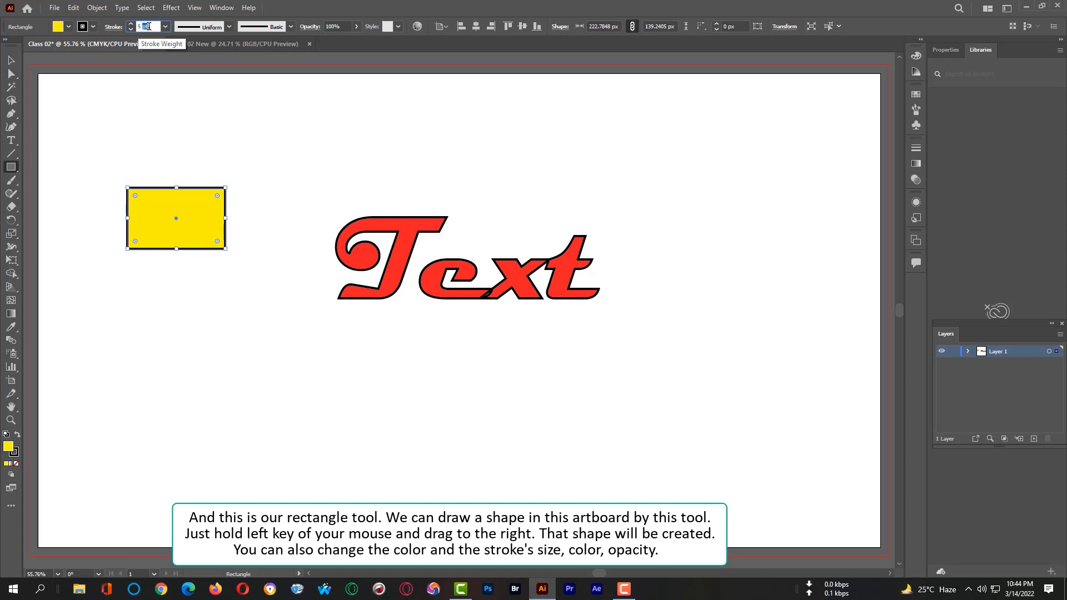
left_click_drag(151, 26, 133, 31)
type("0")
key("Return")
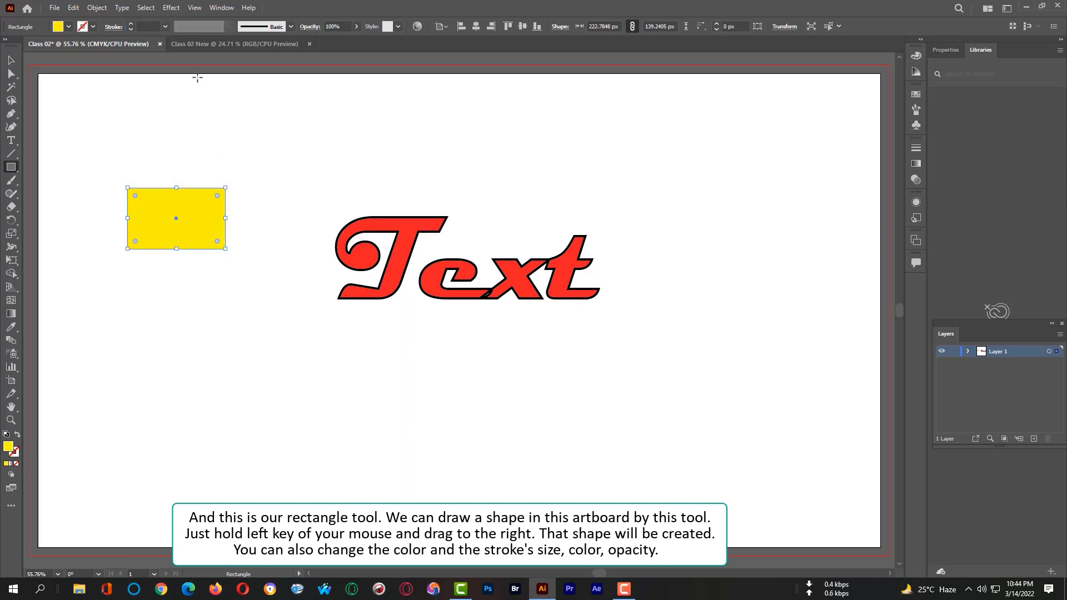
left_click(83, 29)
left_click(356, 26)
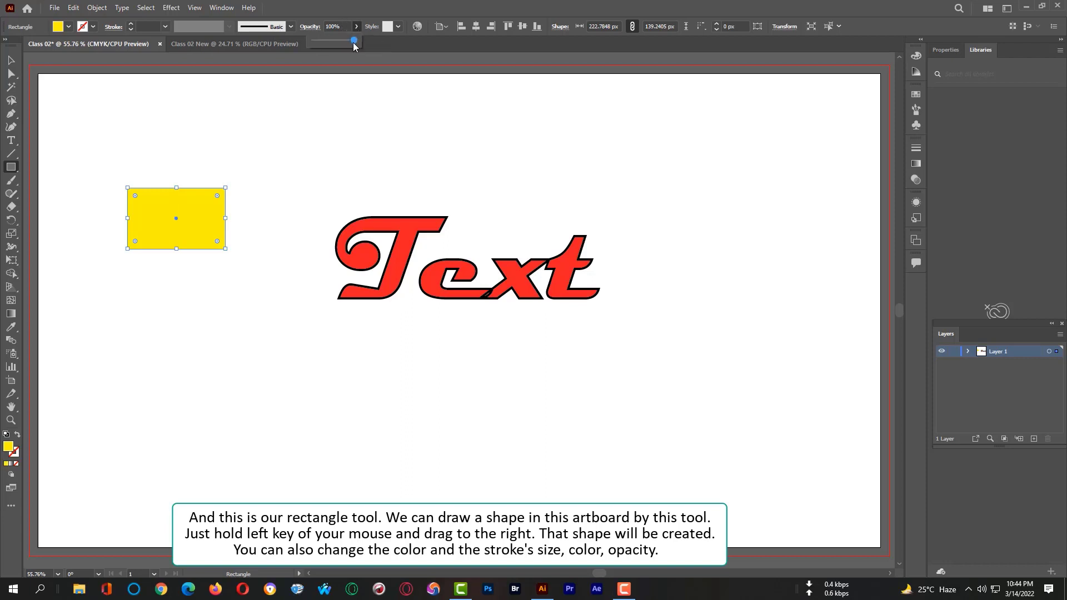
left_click_drag(332, 39, 309, 44)
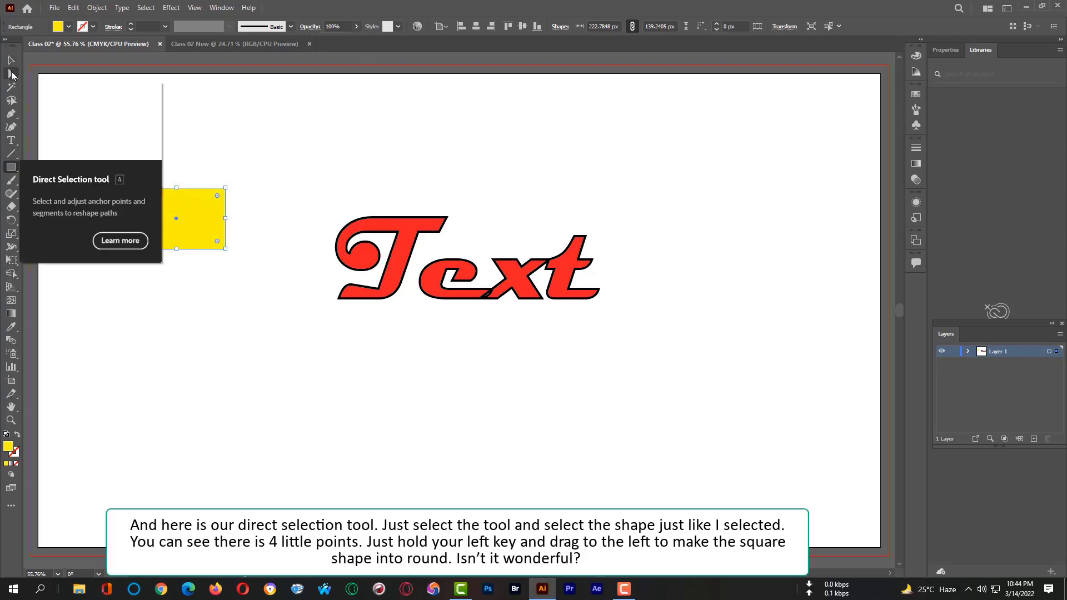
- Select the yellow rectangle's anchor points and drag a corner widget to about 23.4 px radius
left_click(12, 74)
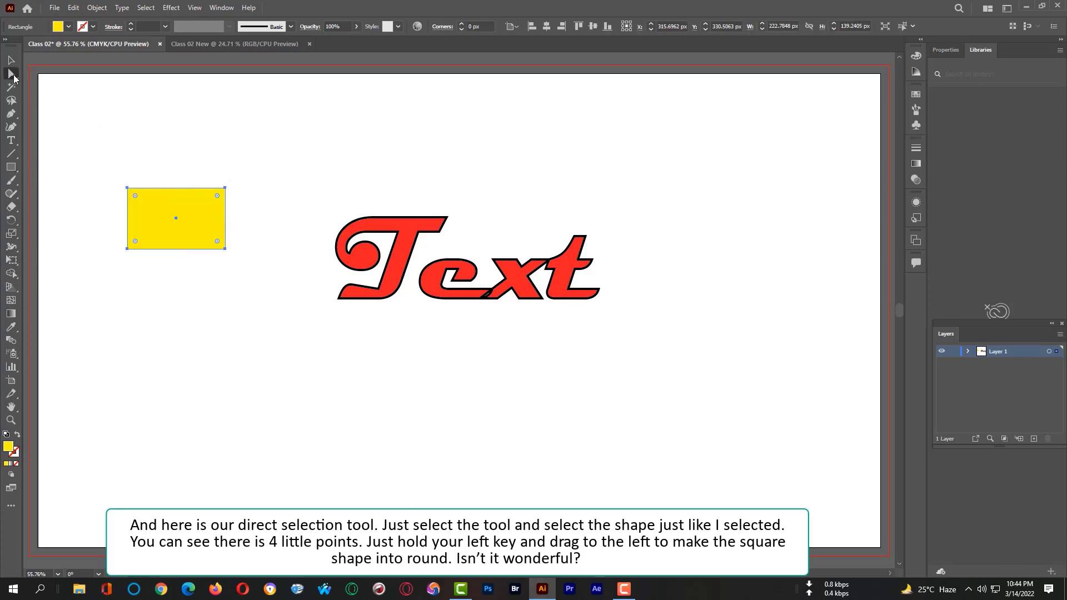
left_click_drag(88, 148, 276, 321)
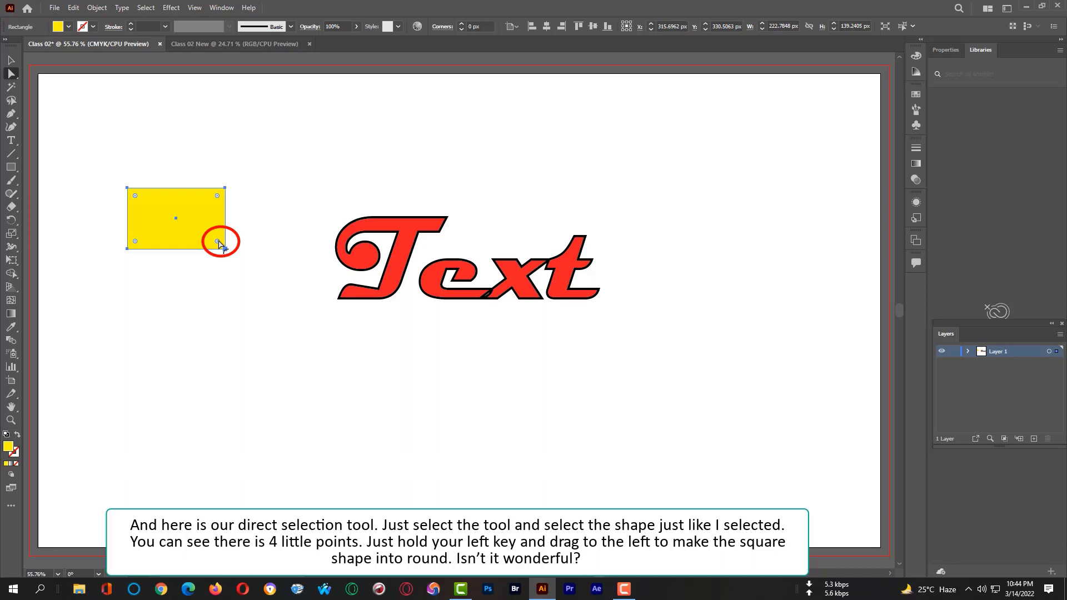
mouse_move(220, 245)
left_mouse_down()
mouse_move(202, 226)
mouse_move(215, 240)
left_mouse_up()
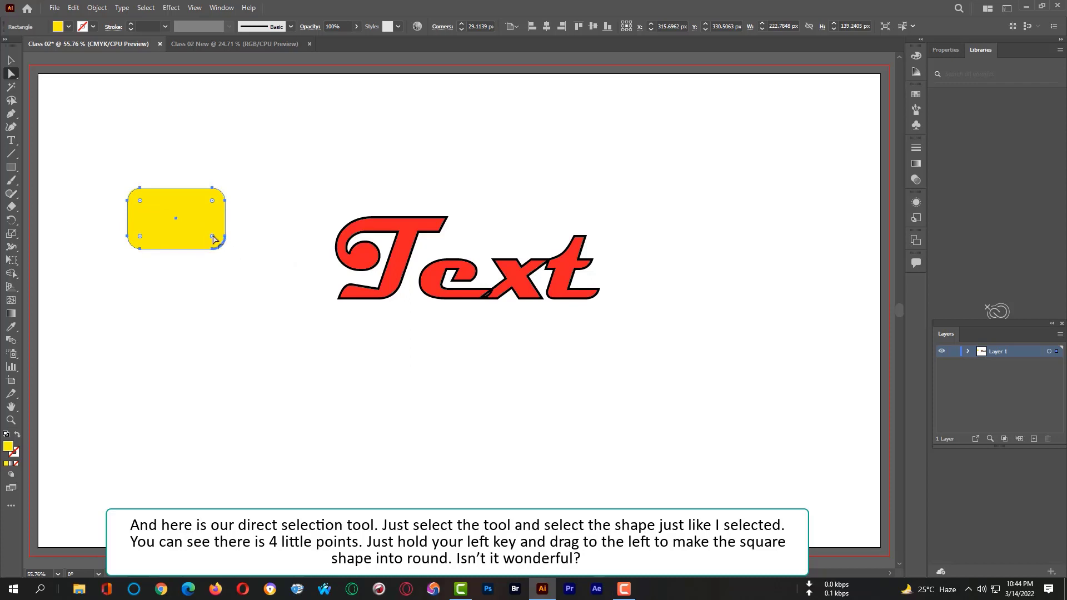
left_click_drag(214, 237, 215, 239)
- Start saving and browse to the 02 illustrator Tutorials All Files folder on the E: drive
left_click(56, 8)
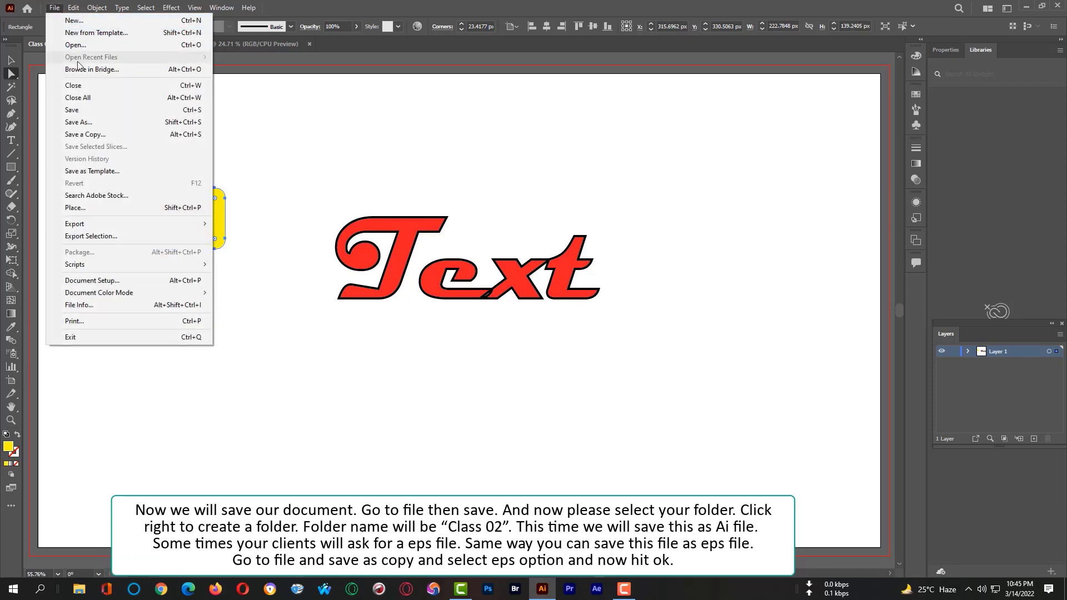
left_click(87, 112)
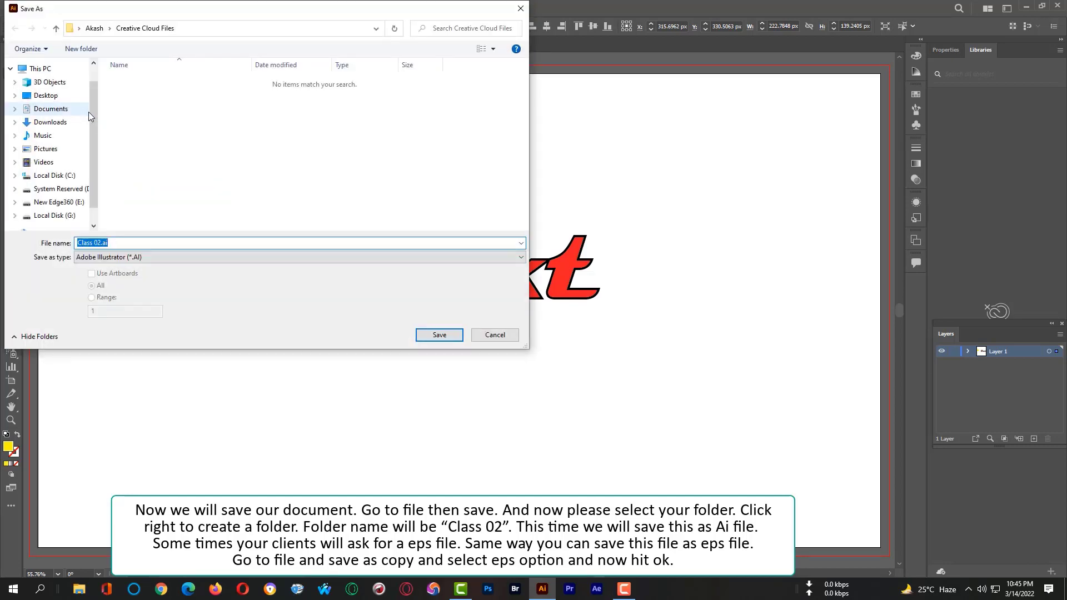
scroll(50, 139, "down", 1)
left_click(58, 184)
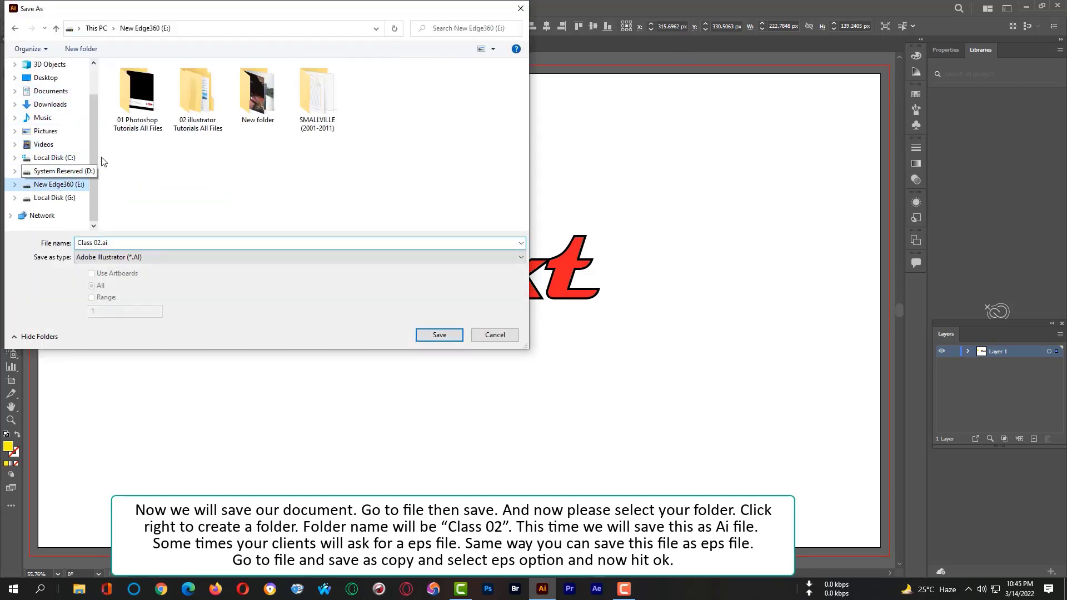
double_click(139, 99)
left_click(56, 28)
left_click(191, 97)
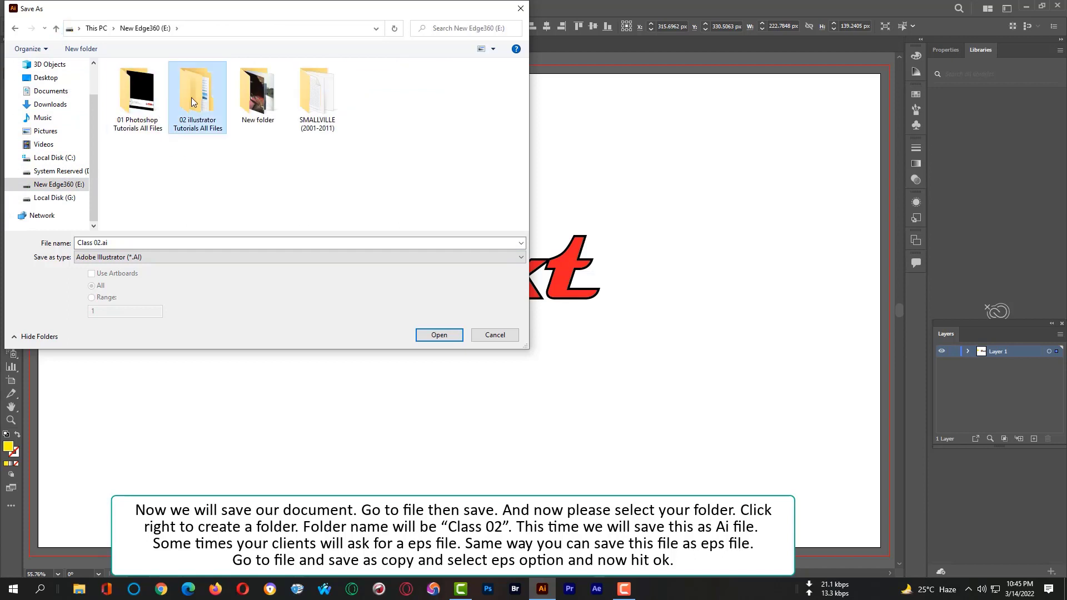
double_click(191, 98)
- Create a new folder named Class 02 there and open it
right_click(156, 129)
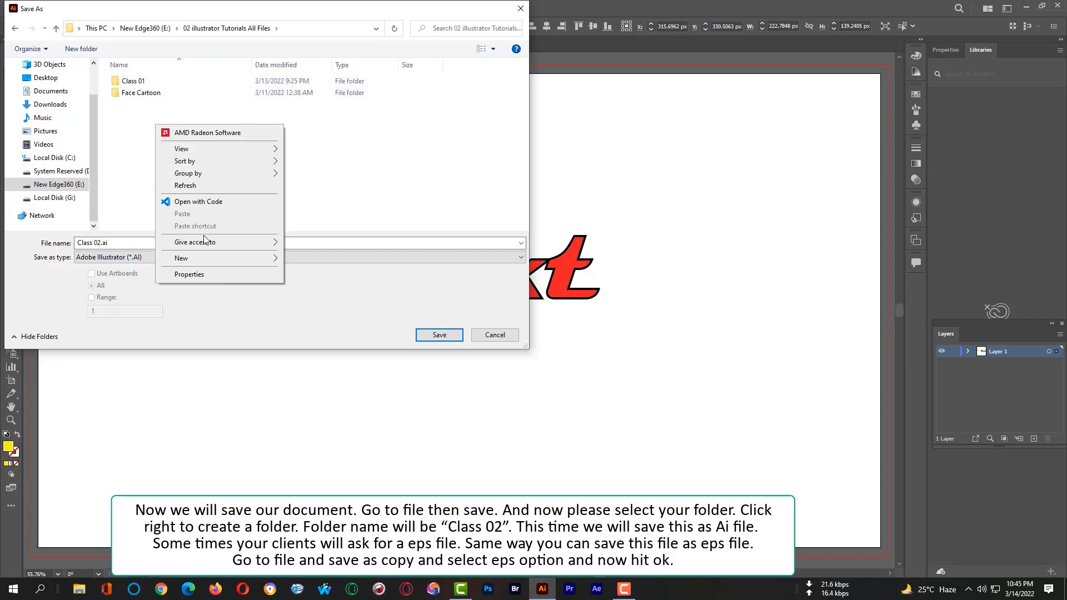
mouse_move(217, 257)
left_click(306, 259)
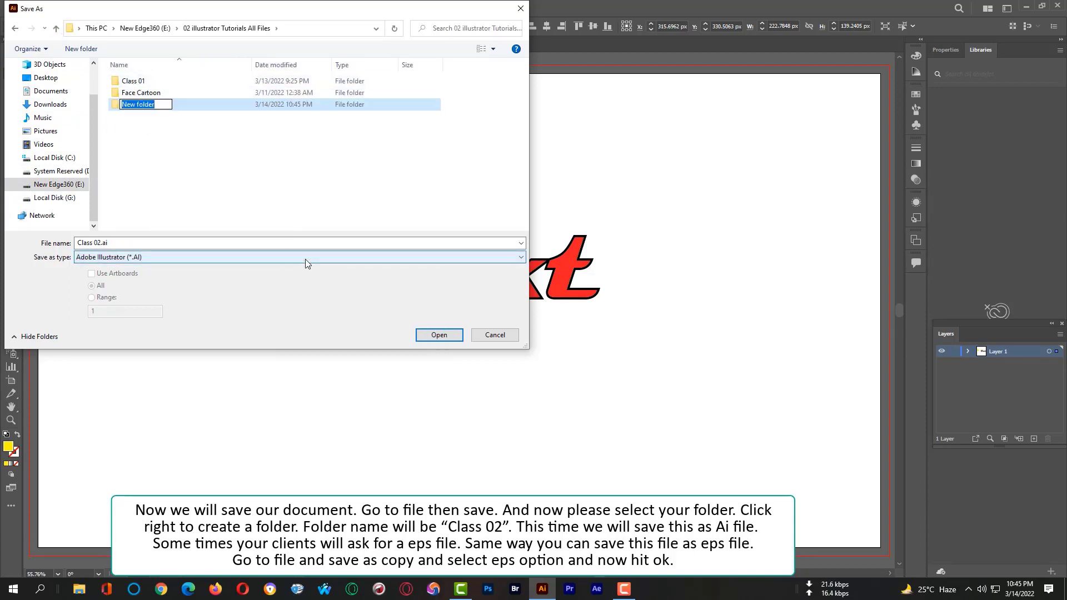
type("Class 02")
key("Return")
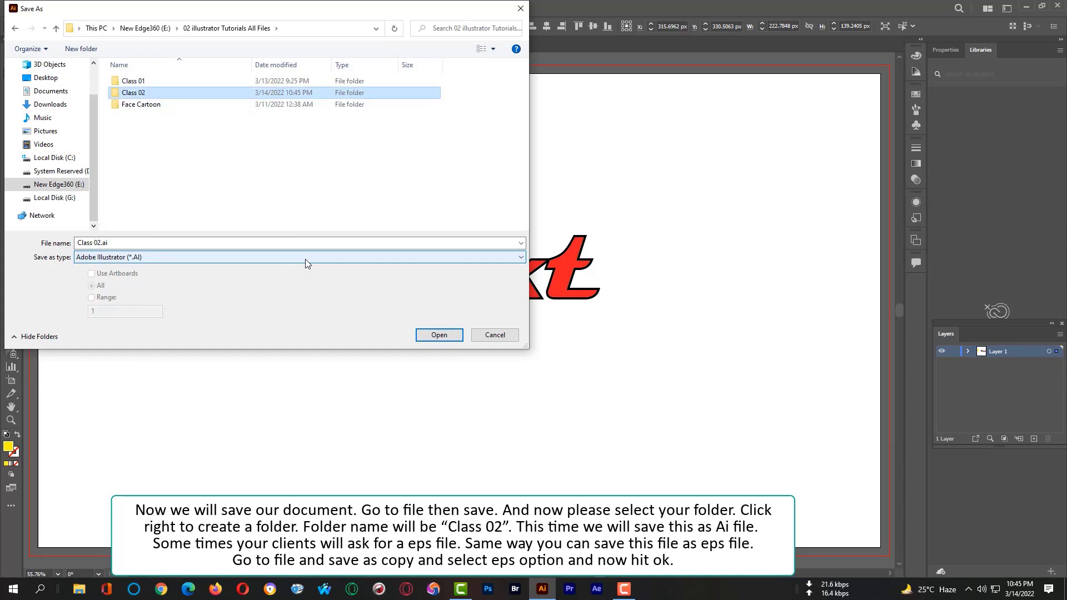
double_click(158, 94)
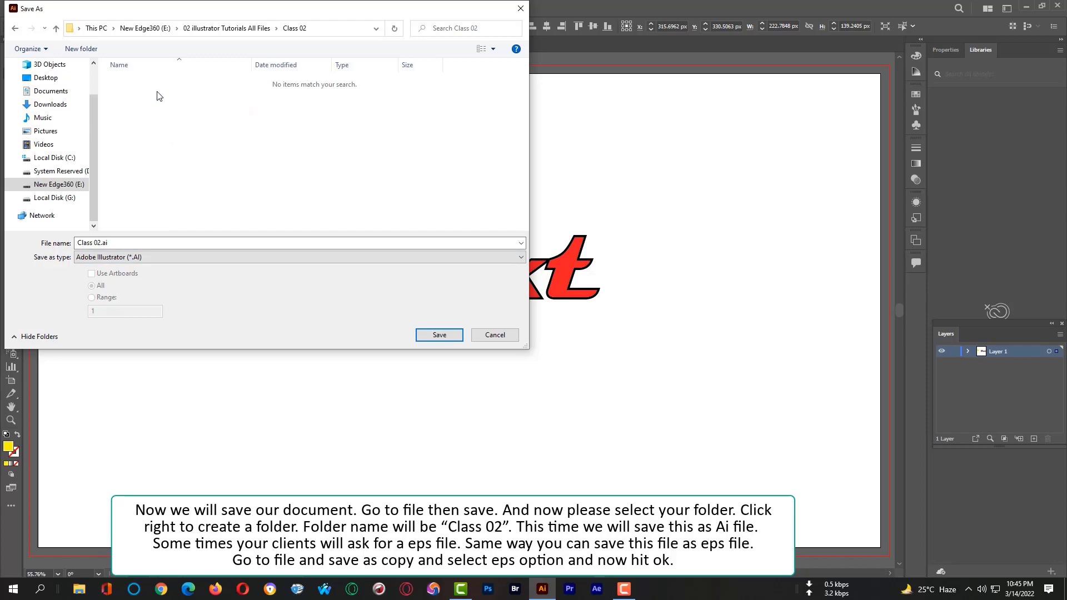
- Save as Class 02.ai in Adobe Illustrator format, accepting the Illustrator Options
left_click(132, 258)
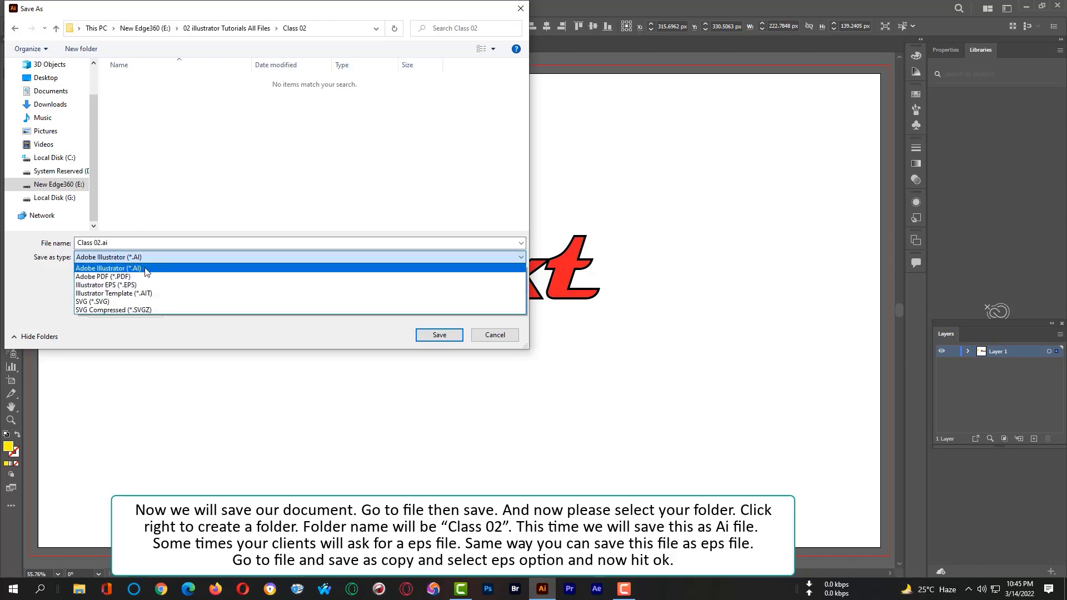
left_click(107, 270)
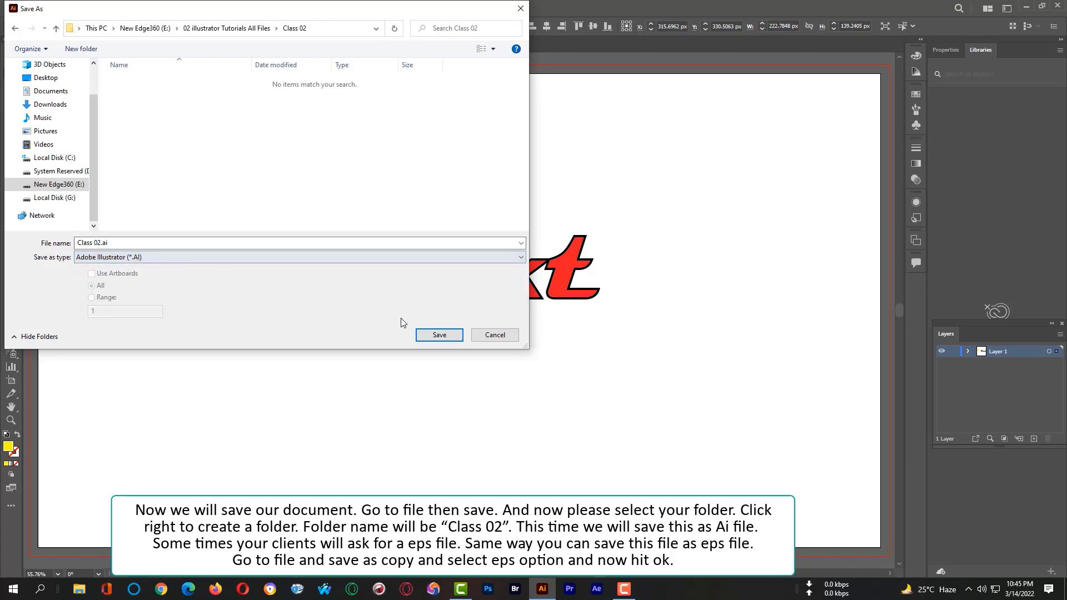
left_click(439, 335)
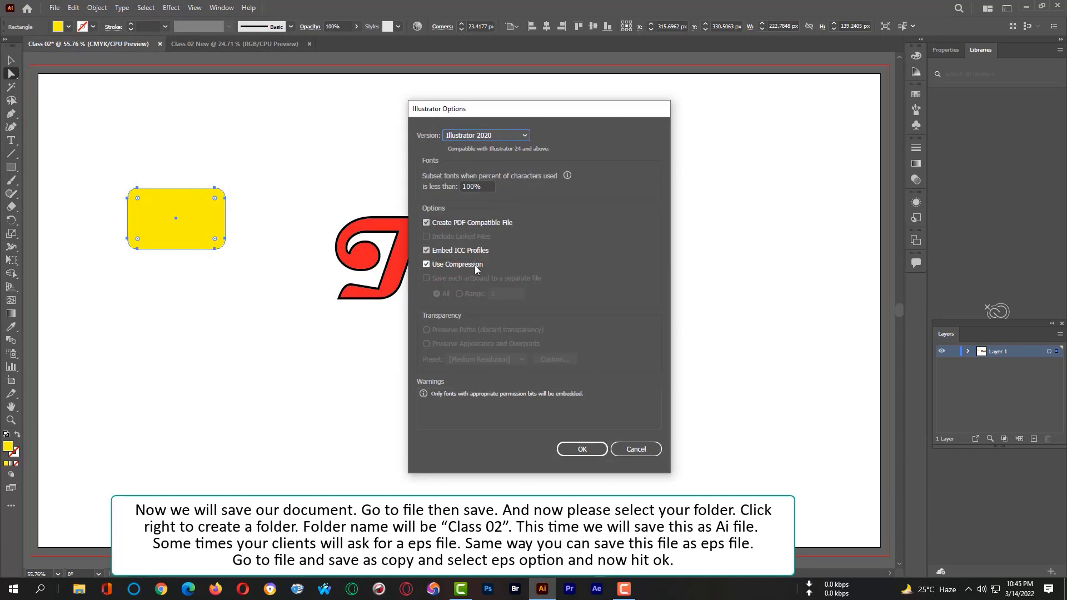
left_click(578, 449)
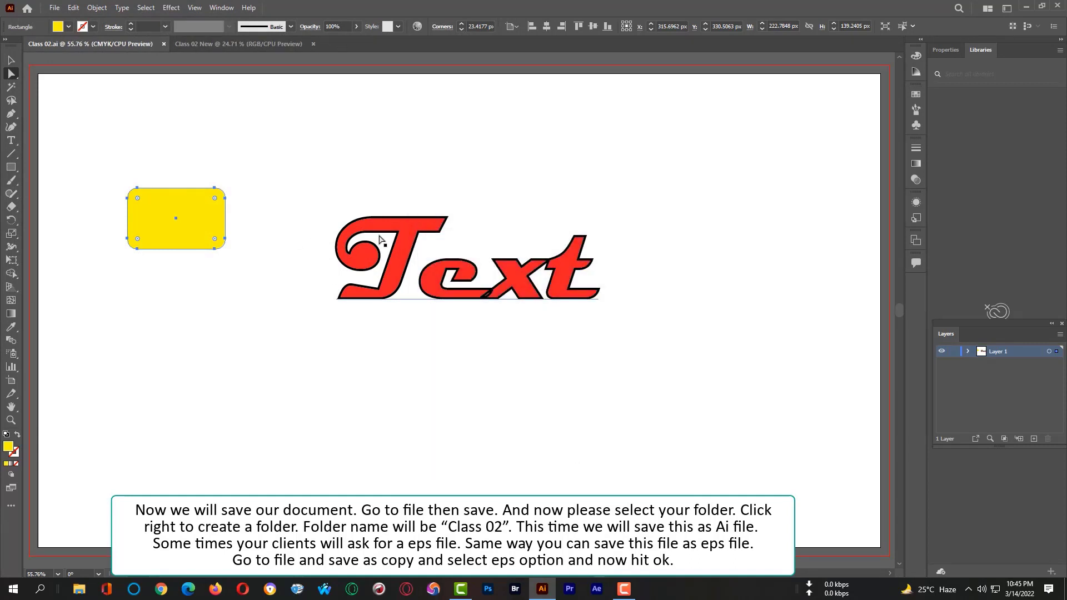
left_click(53, 8)
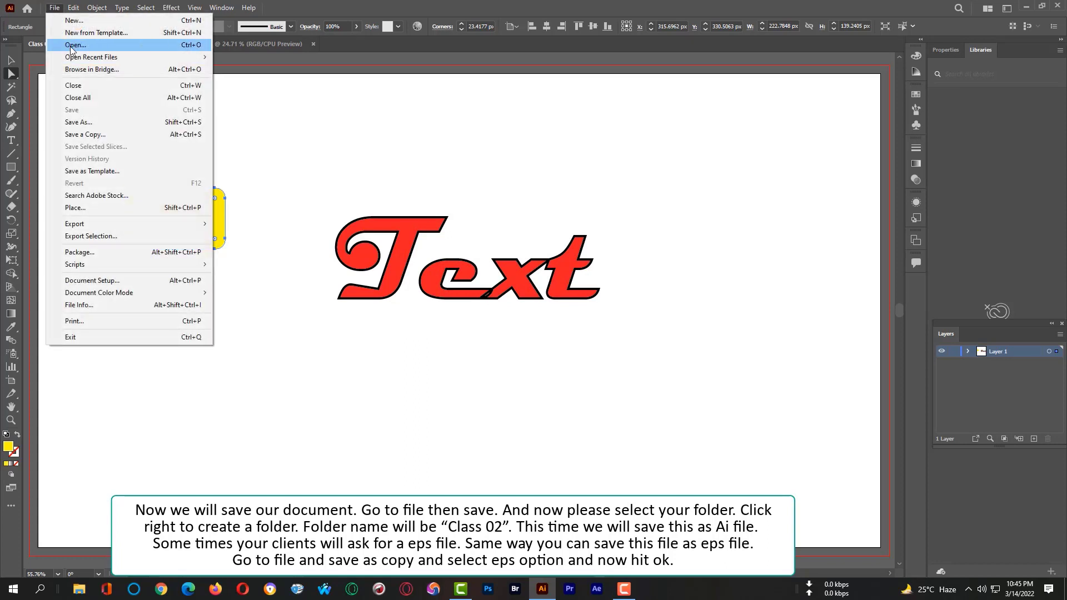
- Save a copy as Illustrator EPS, keeping the TIFF (8-bit Color) preview format
left_click(108, 132)
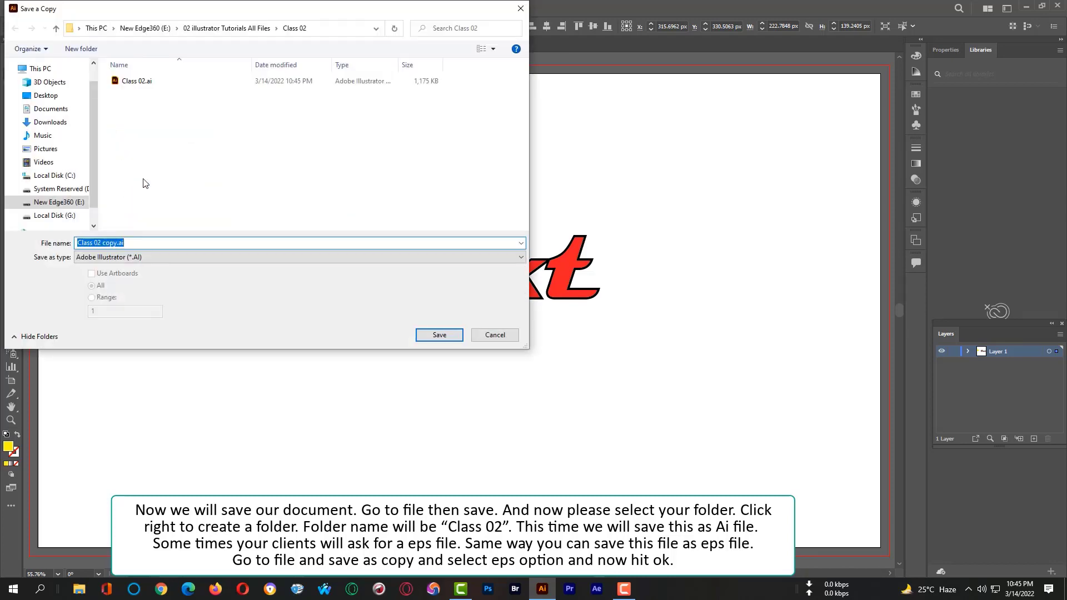
left_click(164, 258)
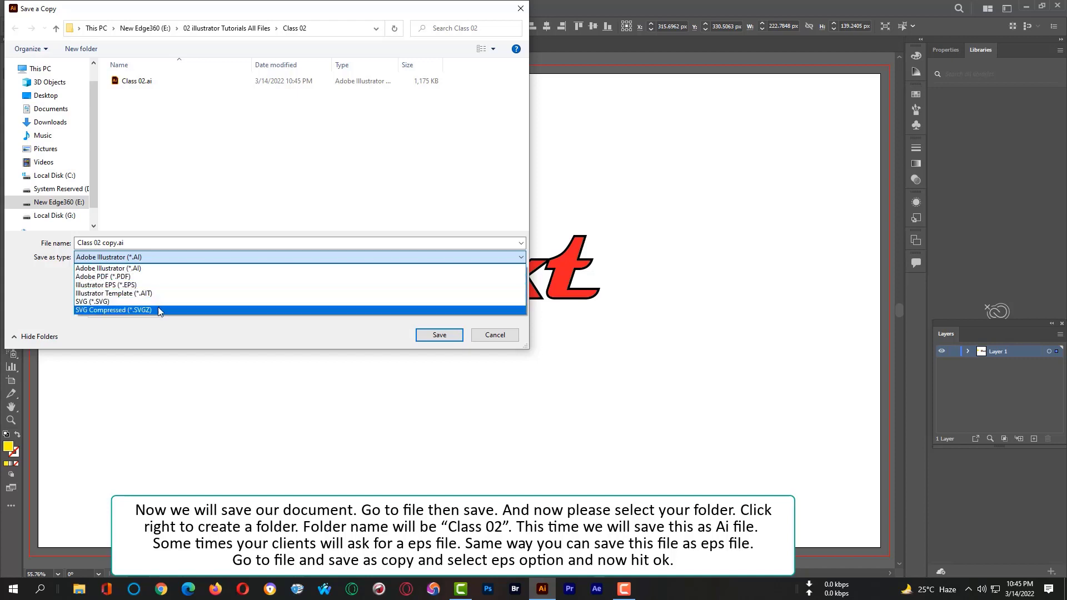
left_click(135, 285)
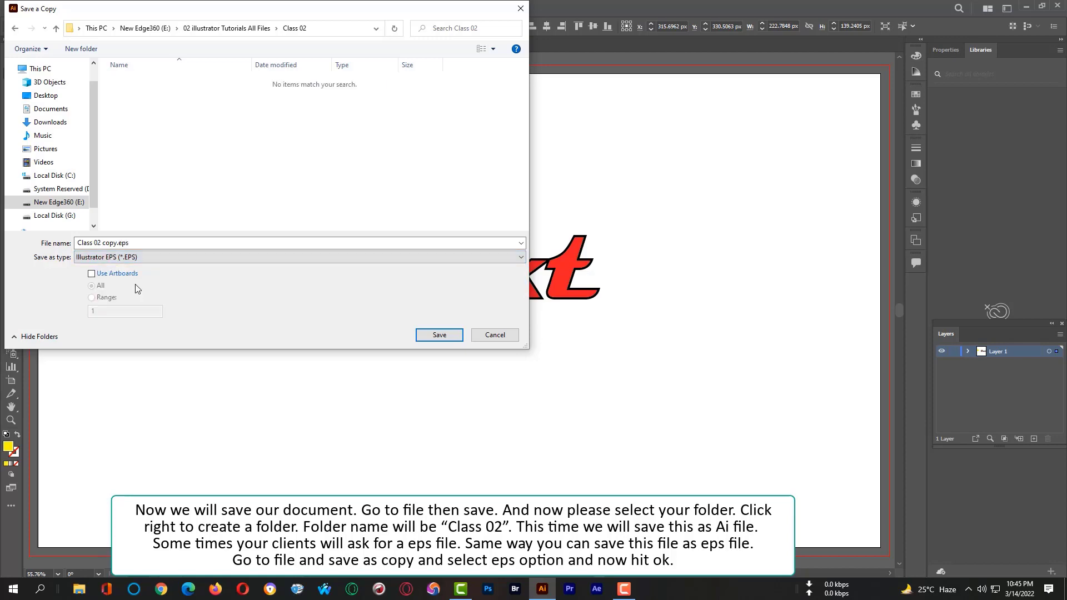
left_click(440, 336)
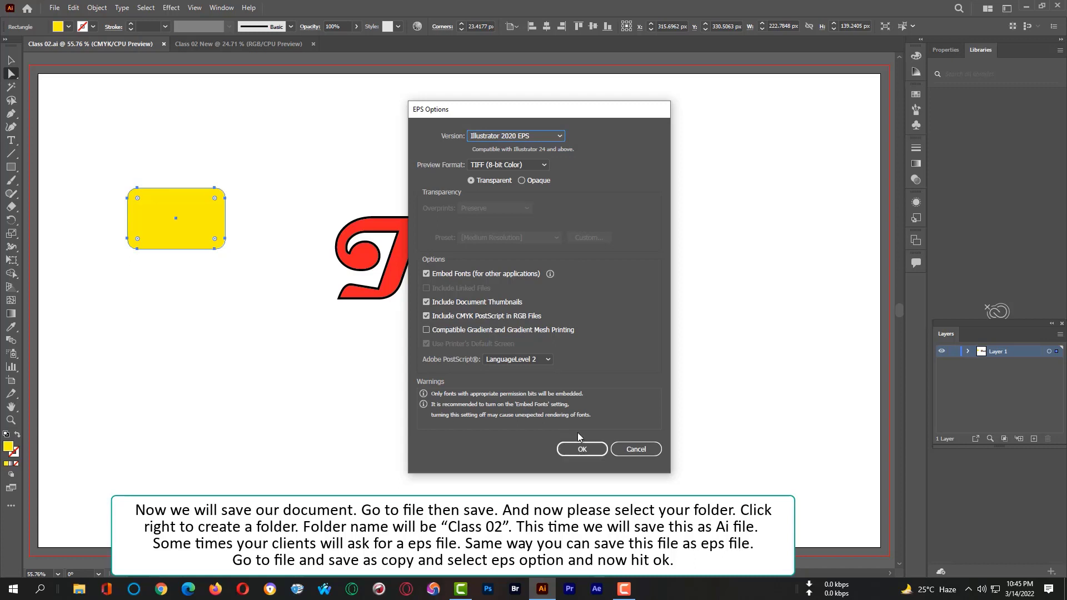
left_click(543, 165)
left_click(543, 167)
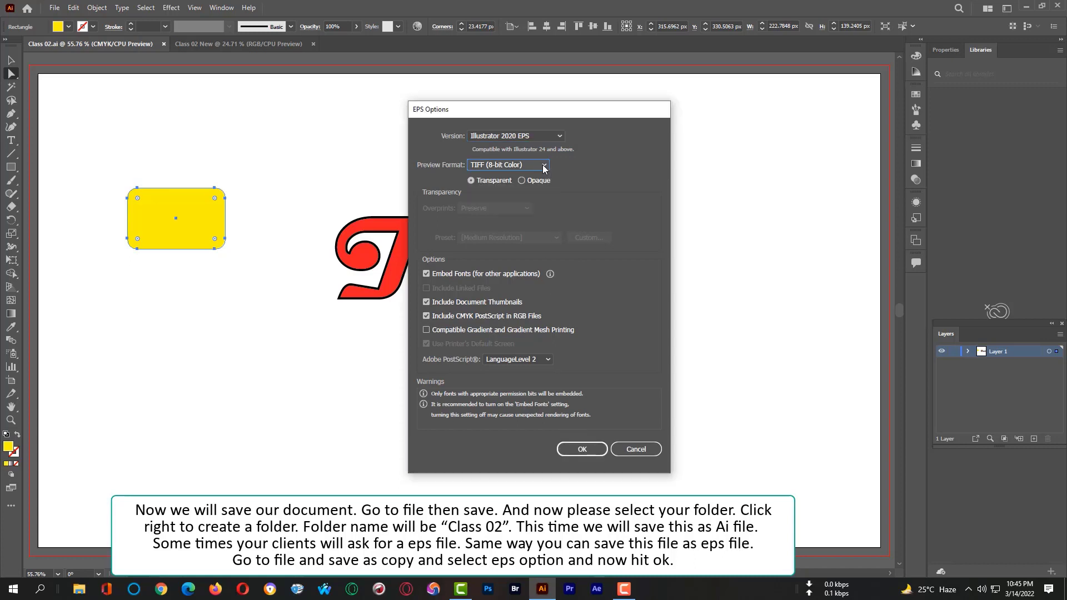
- Finish the EPS copy, then export the artwork as JPEG to Class 02.jpg
left_click(581, 449)
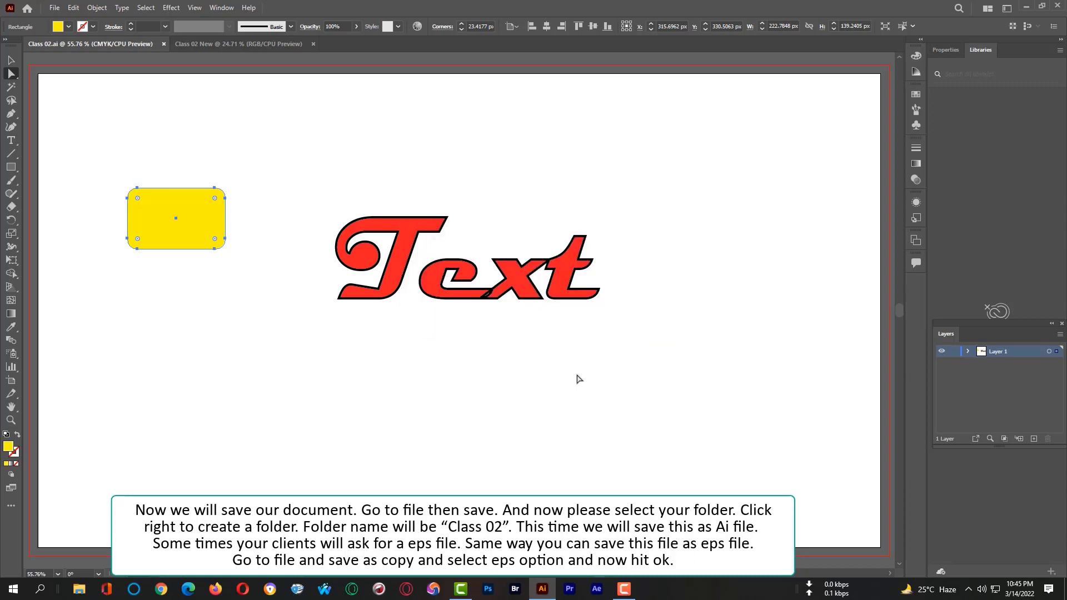
left_click(255, 310)
left_click(54, 7)
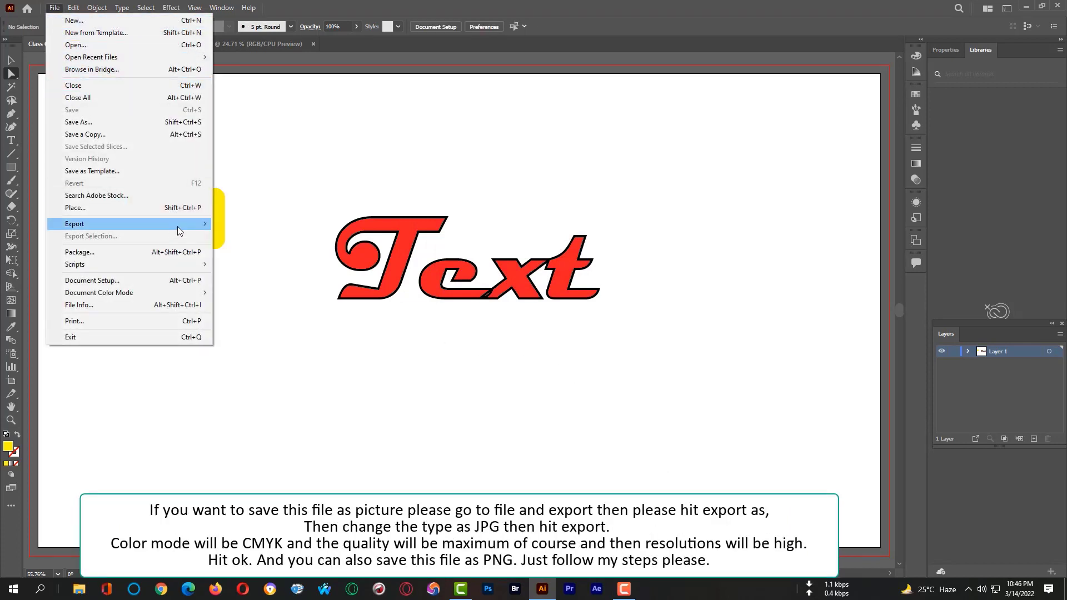
mouse_move(178, 226)
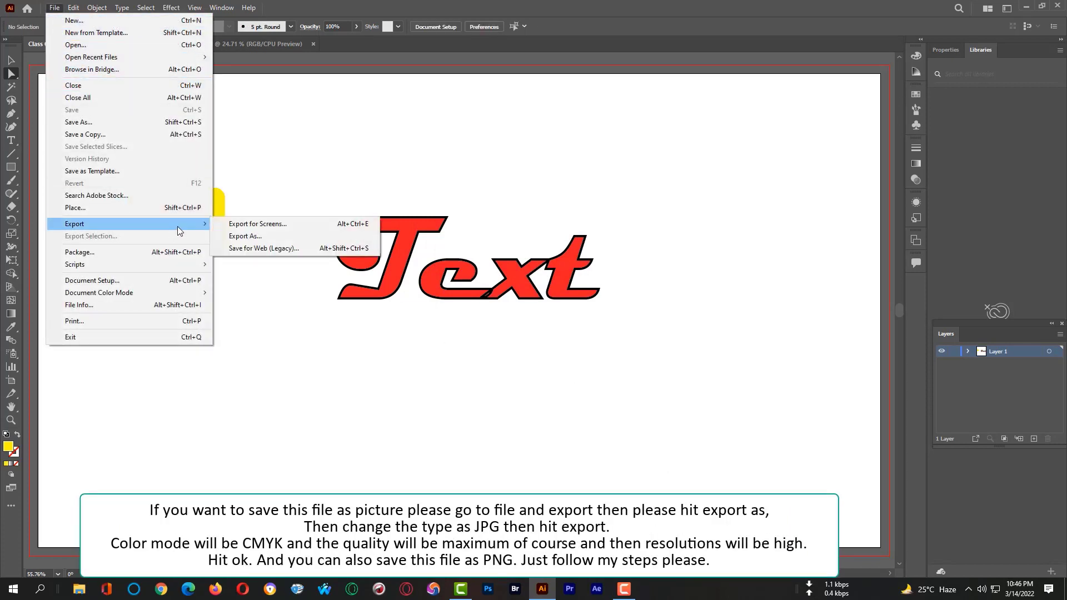
left_click(272, 235)
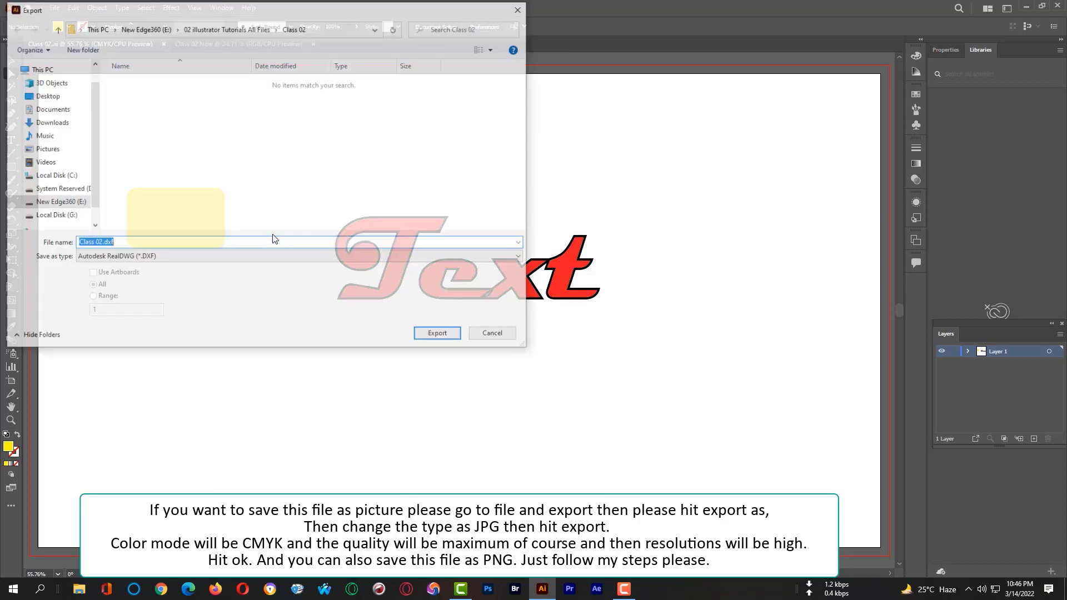
left_click(209, 258)
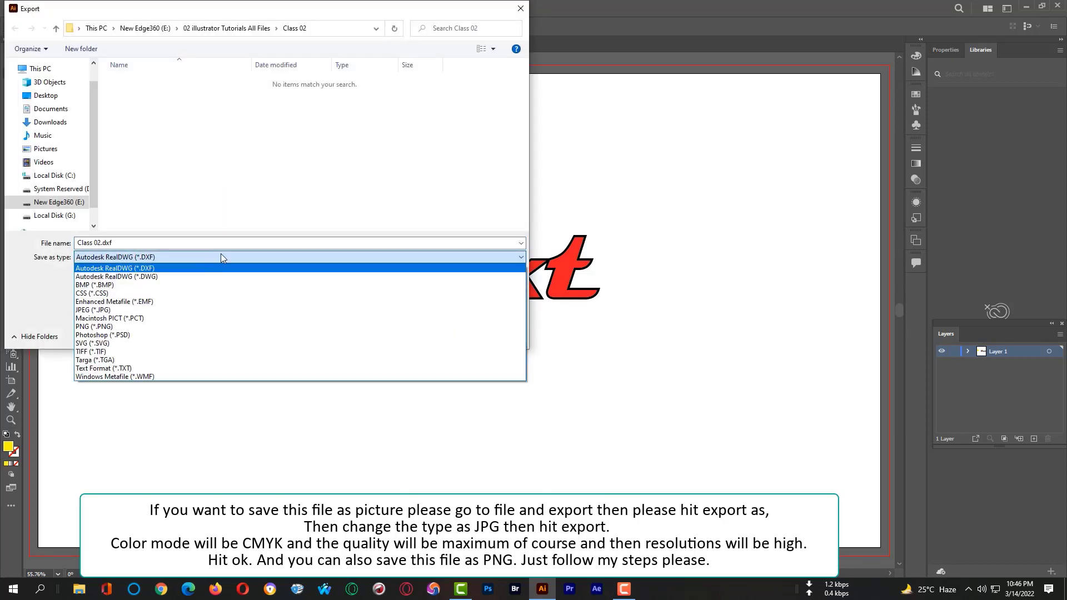
left_click(144, 310)
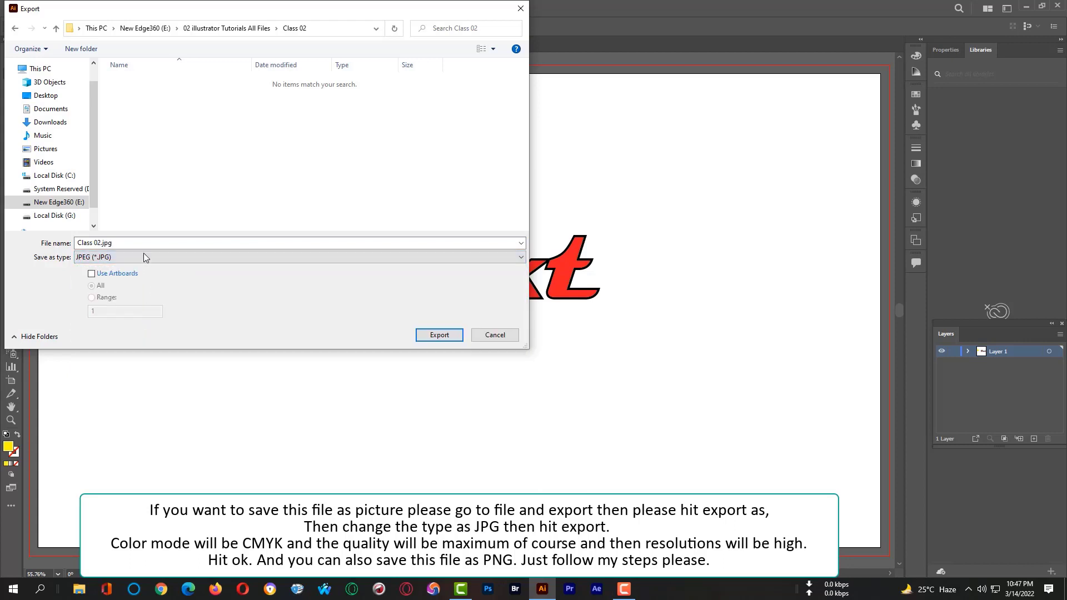
left_click(439, 335)
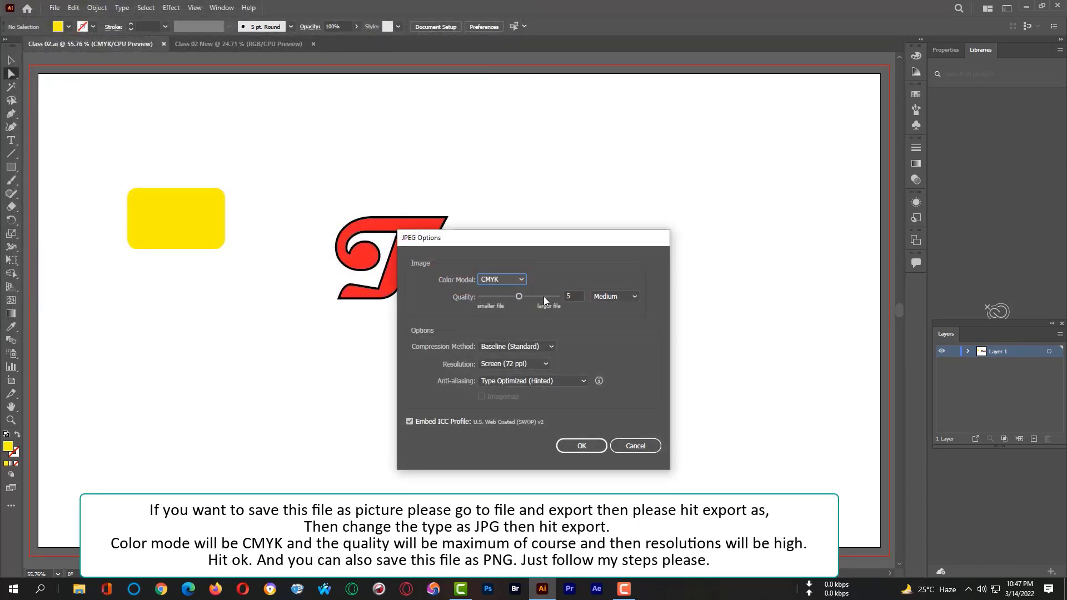
- Set JPEG quality to 10 and resolution to High (300 ppi), then confirm
left_click(573, 296)
left_click_drag(520, 300, 562, 301)
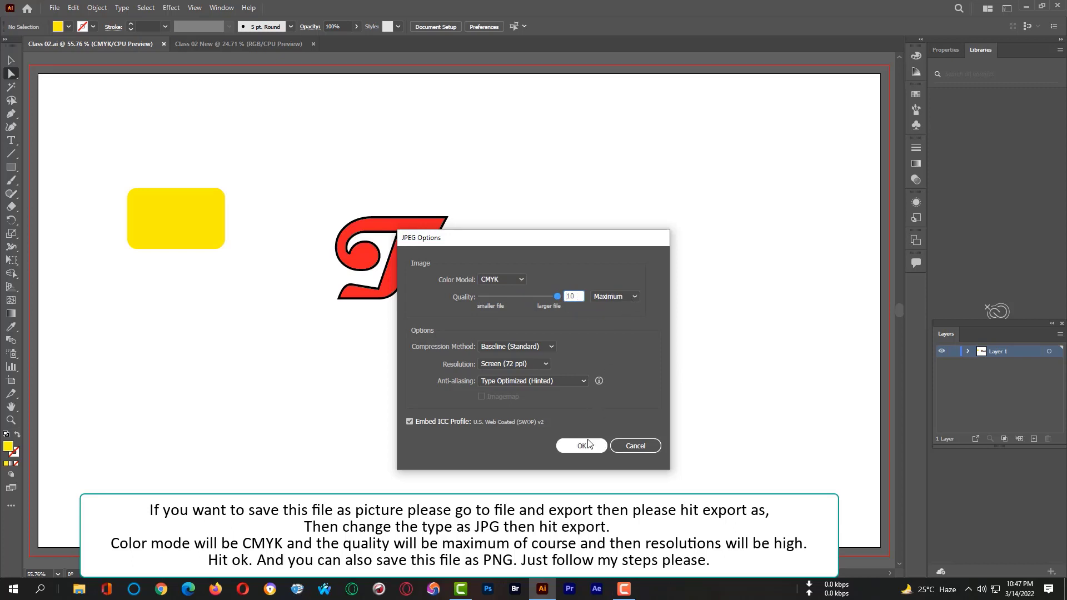
left_click(547, 363)
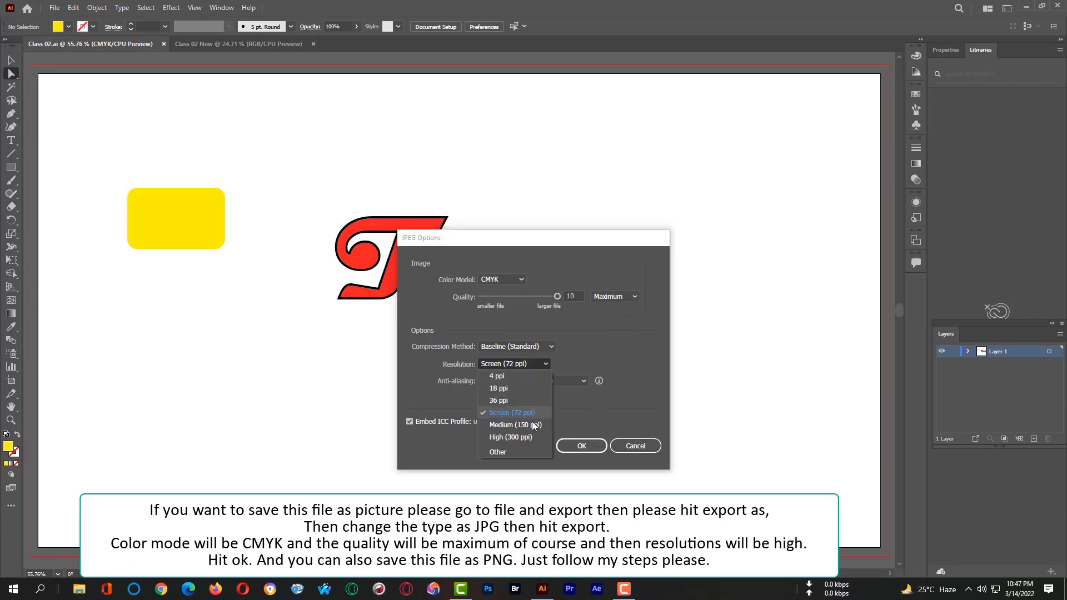
left_click(522, 437)
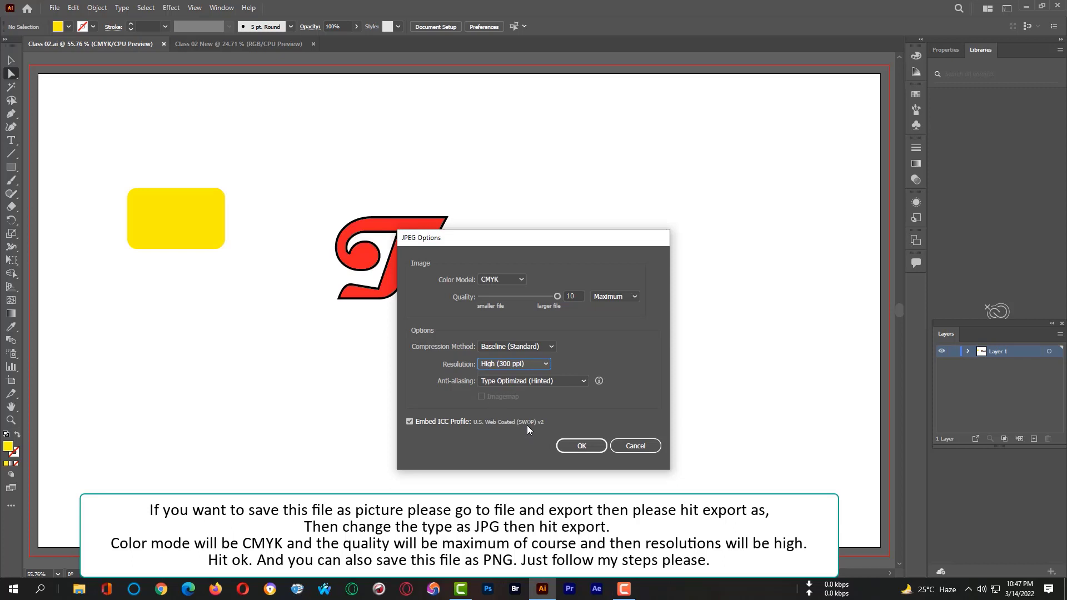
left_click(581, 446)
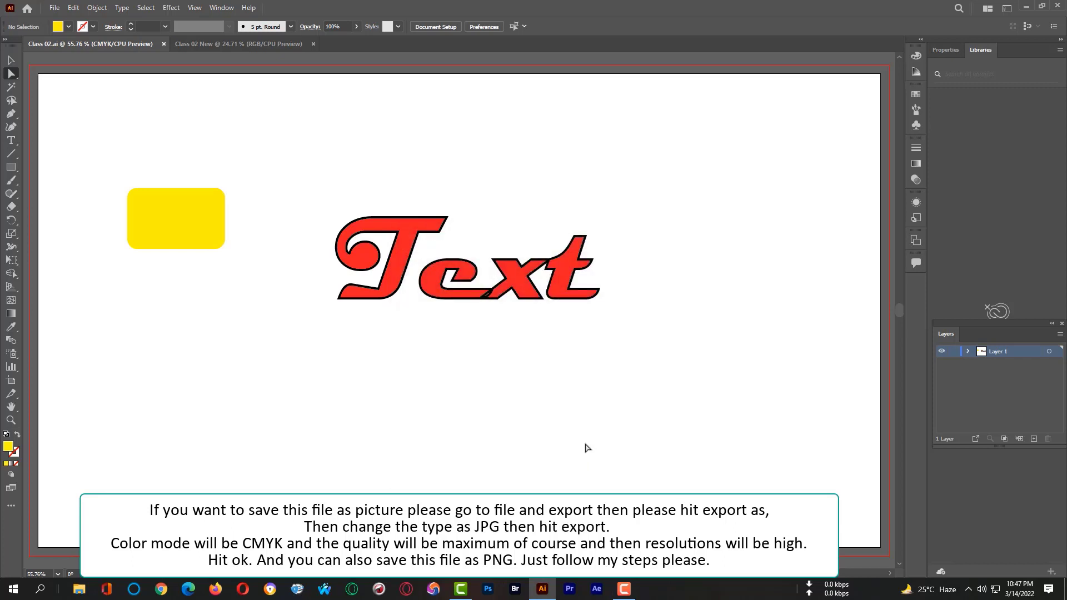
- Export the artwork as PNG to Class 02.png
left_click(54, 9)
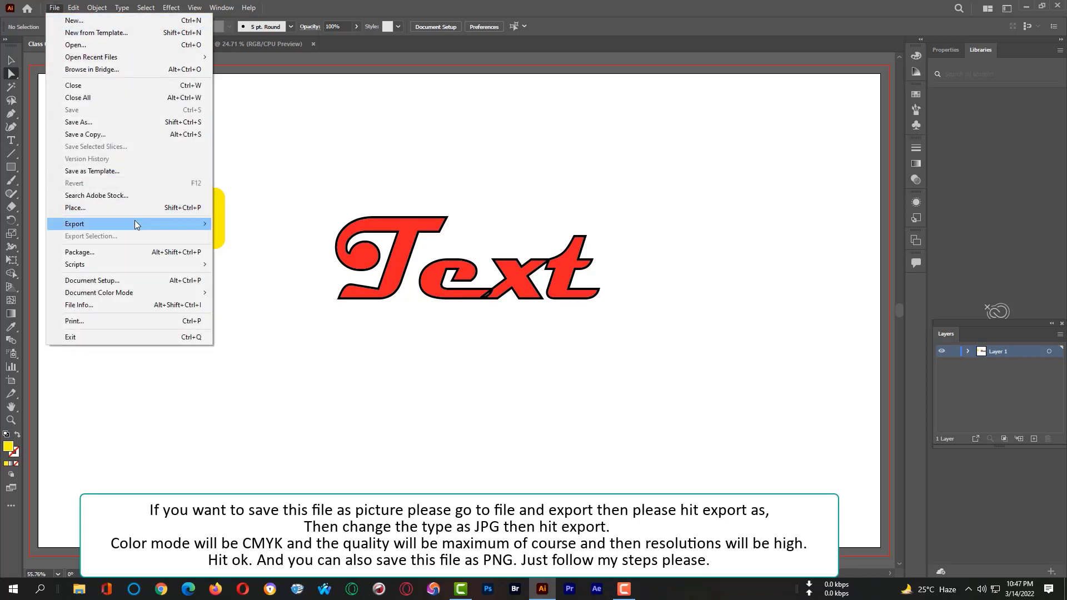
mouse_move(135, 221)
left_click(245, 236)
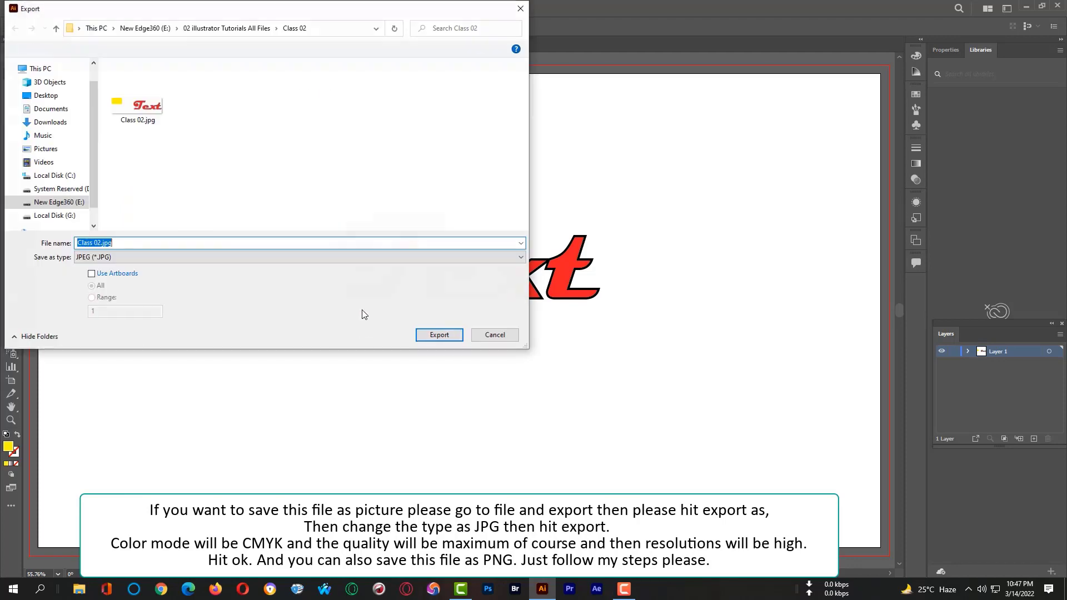
left_click(188, 257)
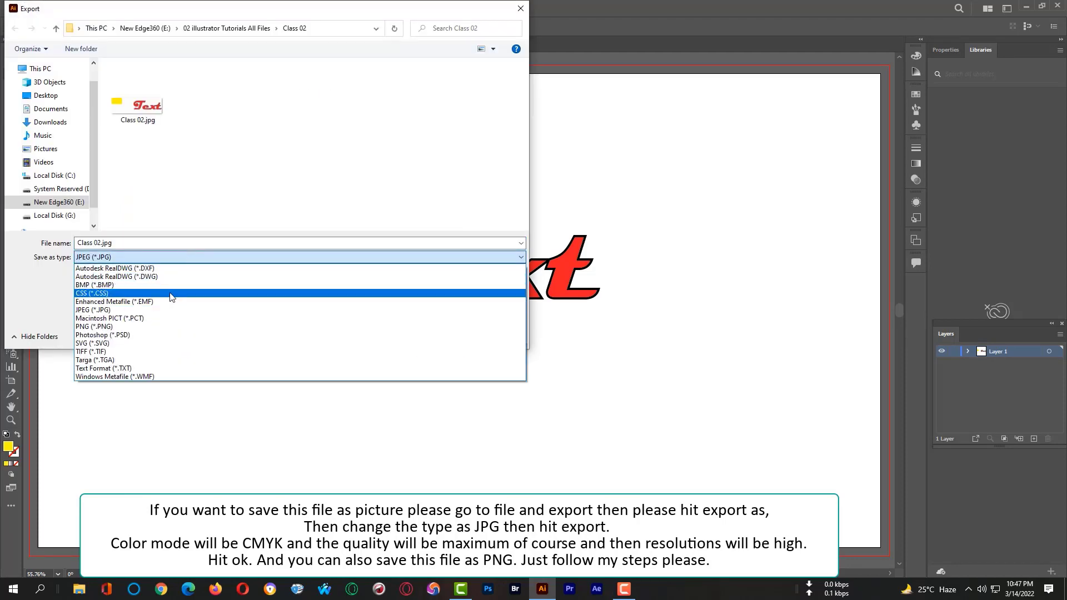
left_click(153, 327)
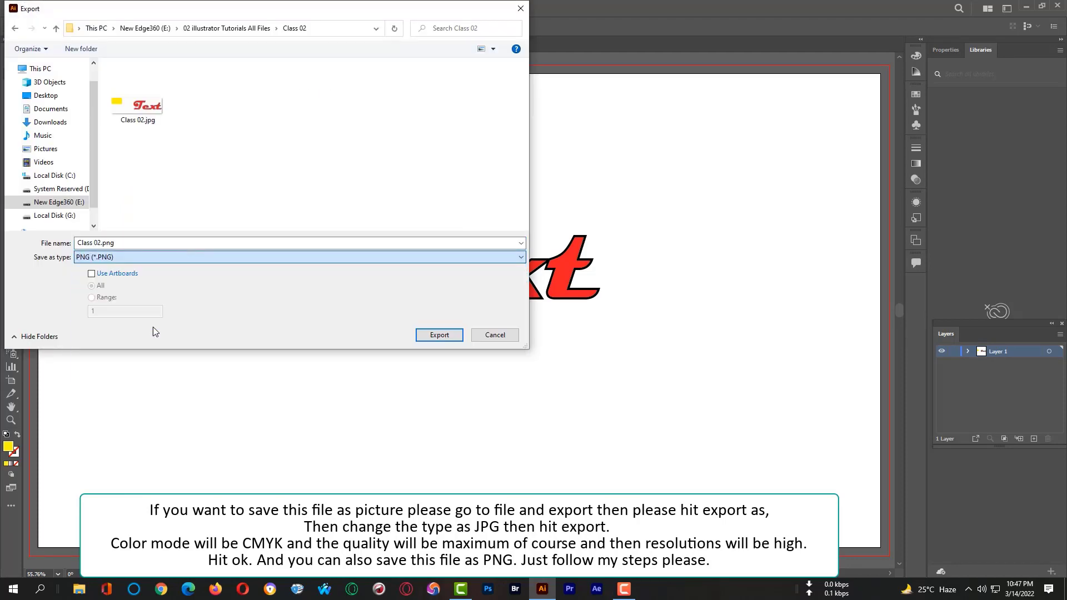
left_click(438, 335)
- Set PNG resolution to High (300 ppi) with Type Optimized (Hinted) anti-aliasing
left_click(550, 289)
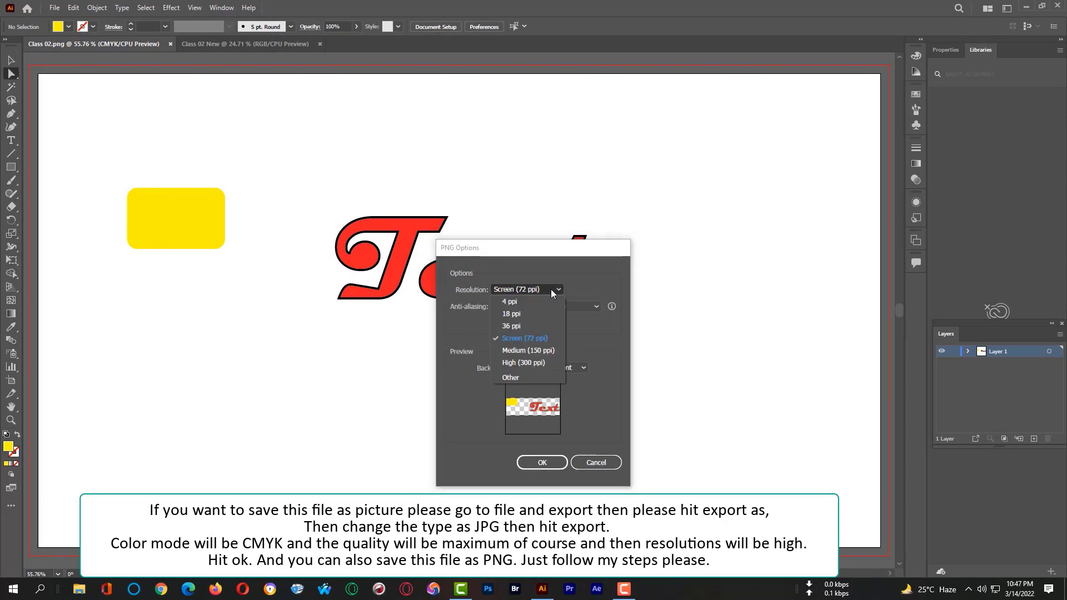
left_click(520, 350)
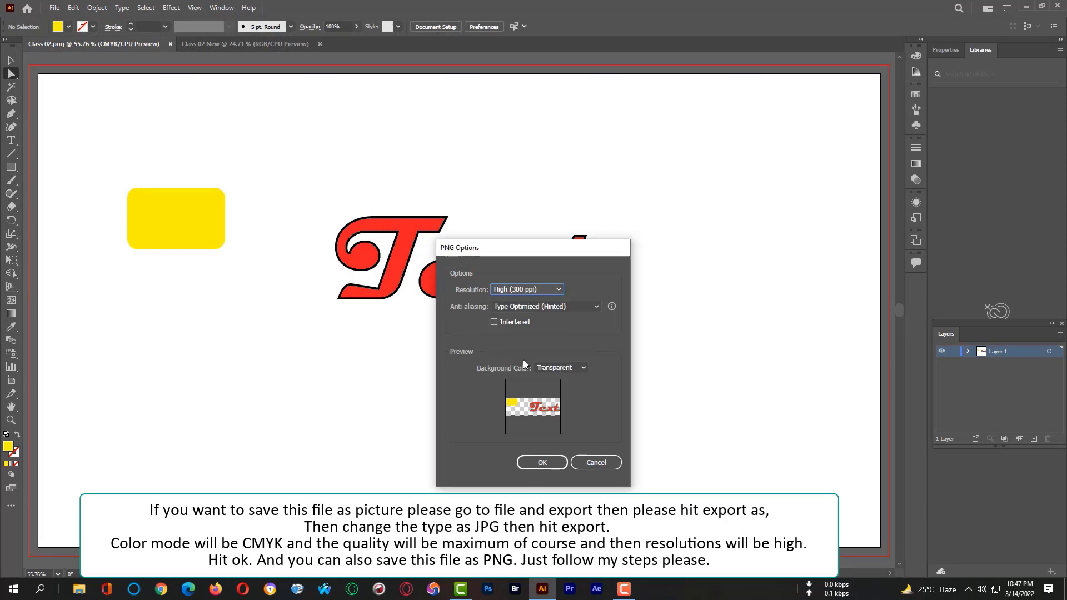
left_click(594, 307)
left_click(594, 307)
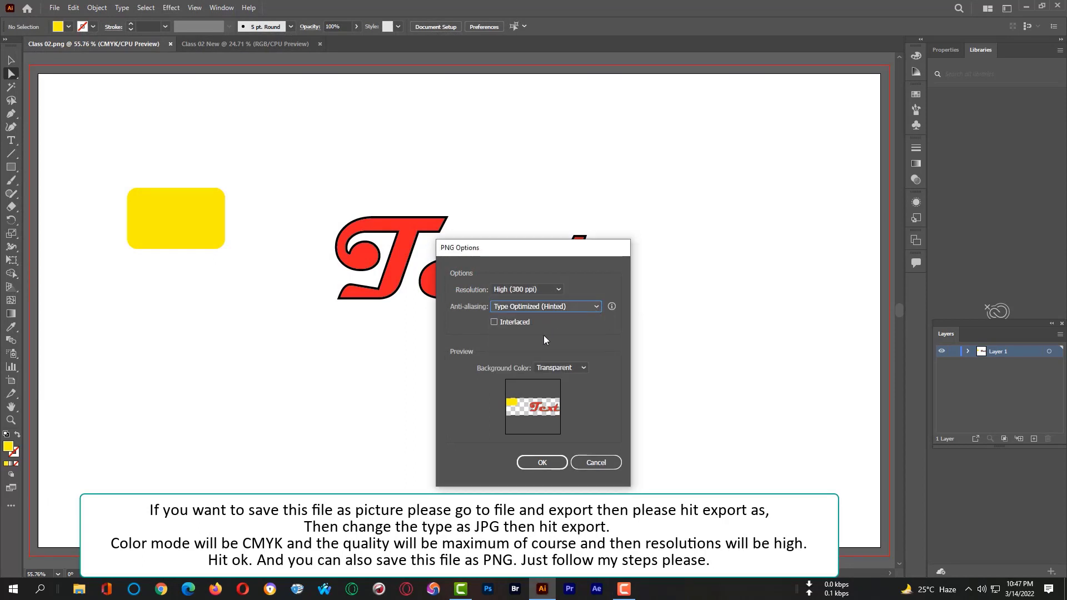
left_click(551, 464)
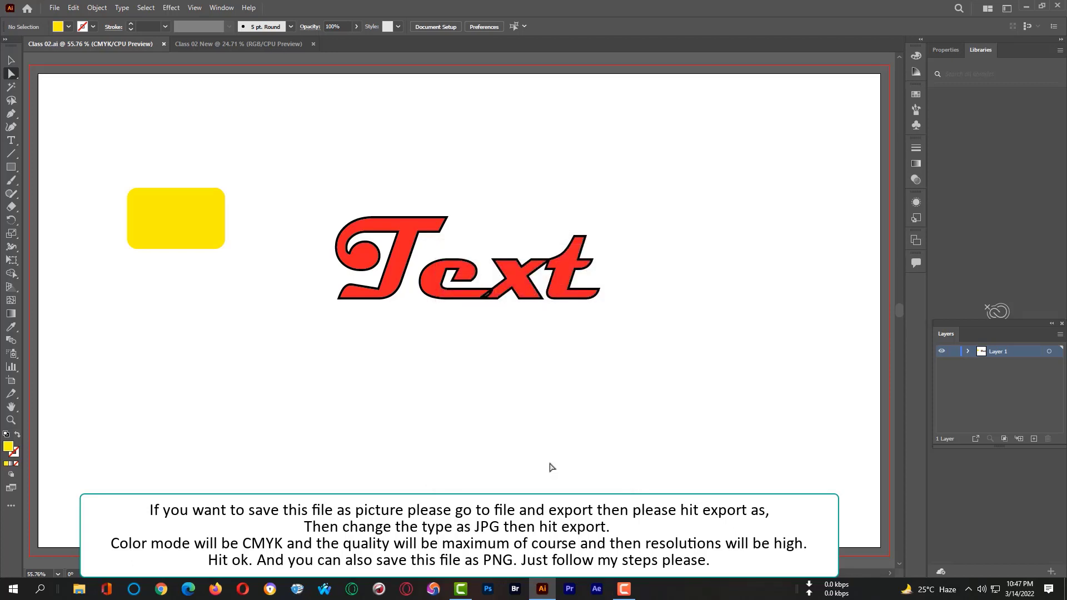
- Open the Class 02 folder on the E: drive in File Explorer to check the saved files
left_click(79, 590)
left_click(66, 268)
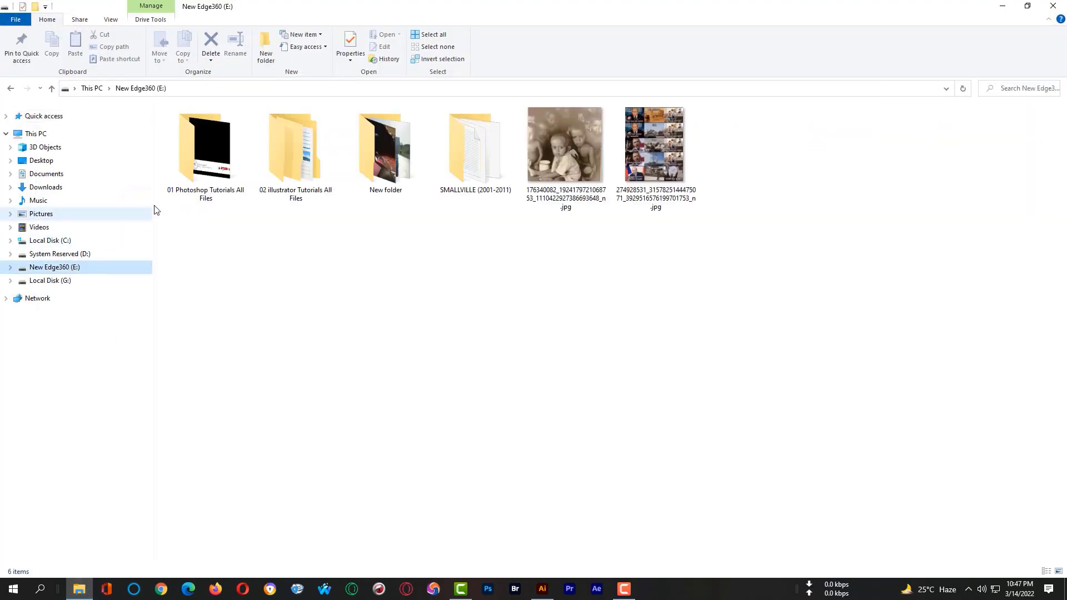
double_click(295, 152)
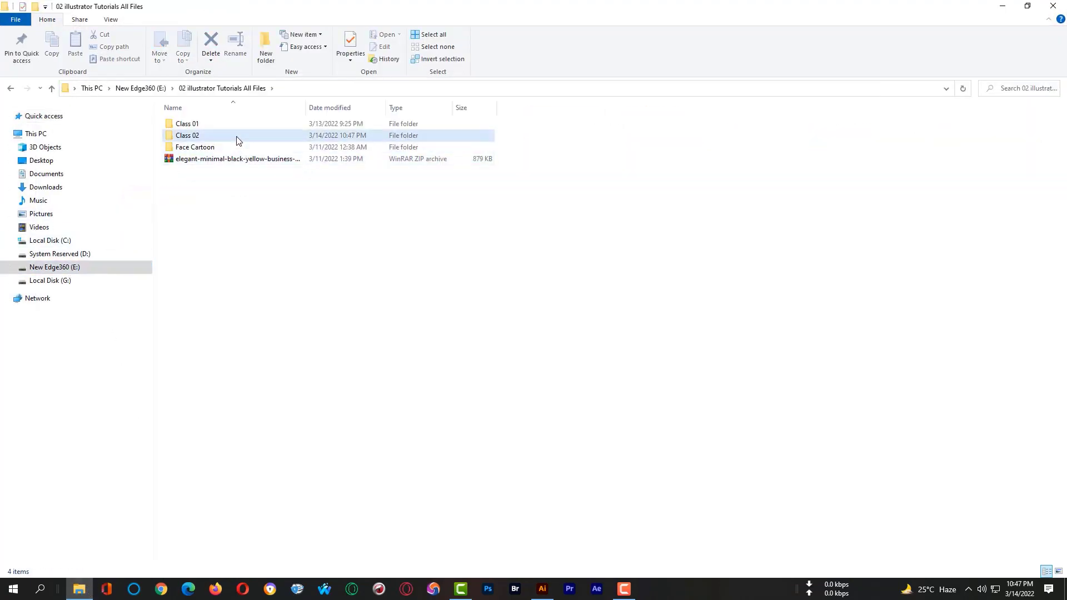
double_click(238, 140)
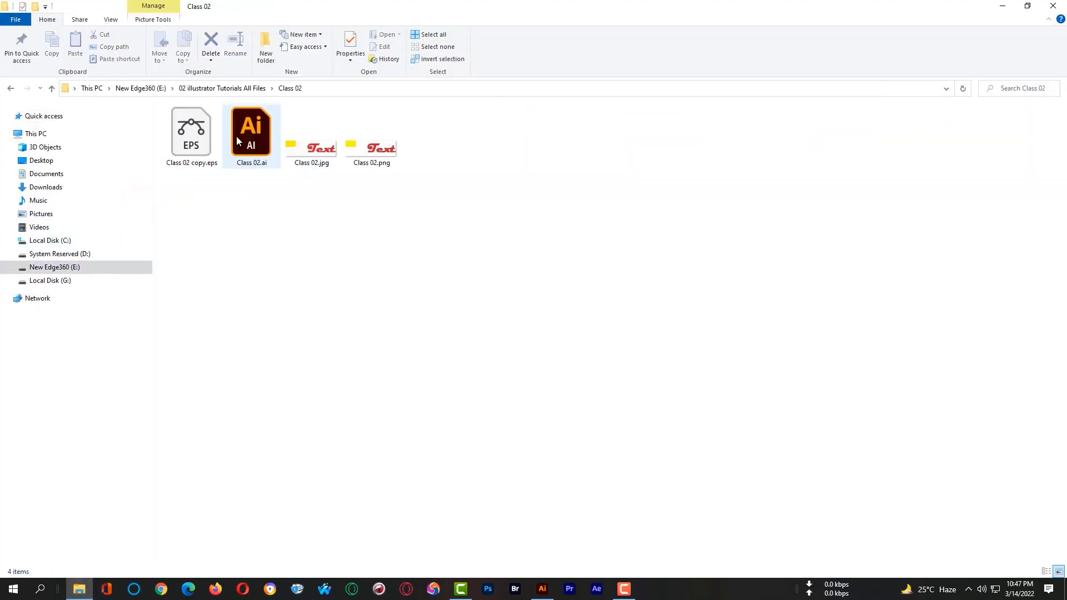
- Preview the exported Class 02.jpg and Class 02.png images in Photos, closing each afterwards
double_click(323, 164)
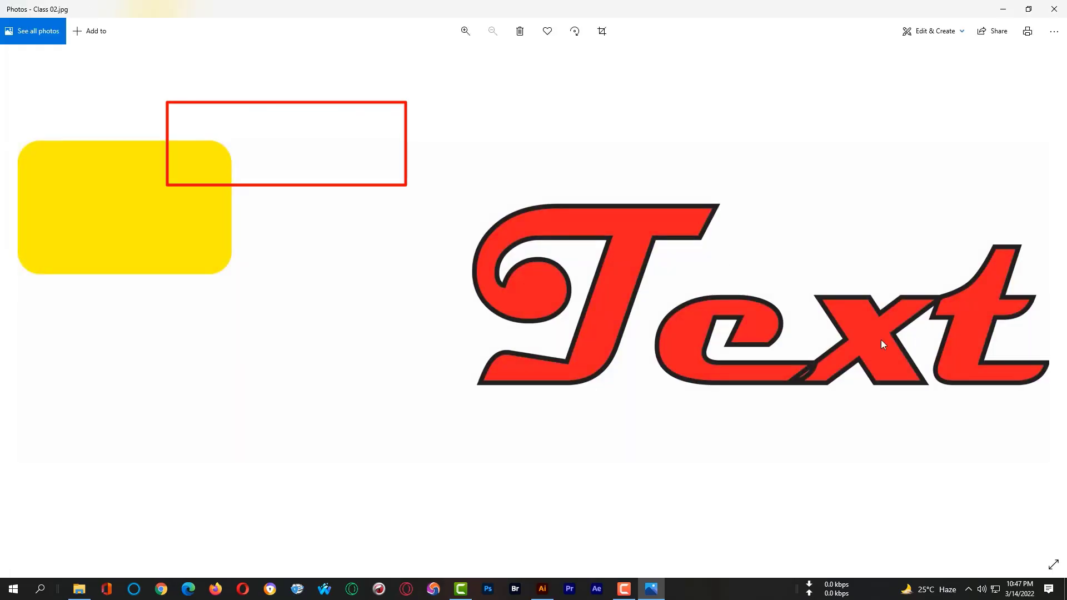
left_click(1053, 9)
double_click(364, 151)
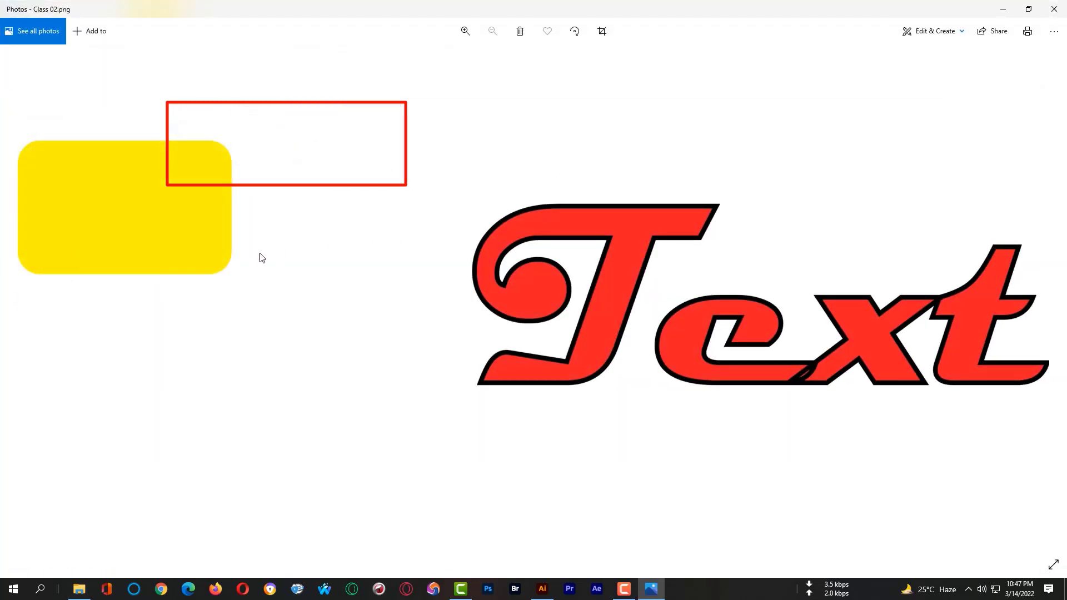
left_click(1053, 9)
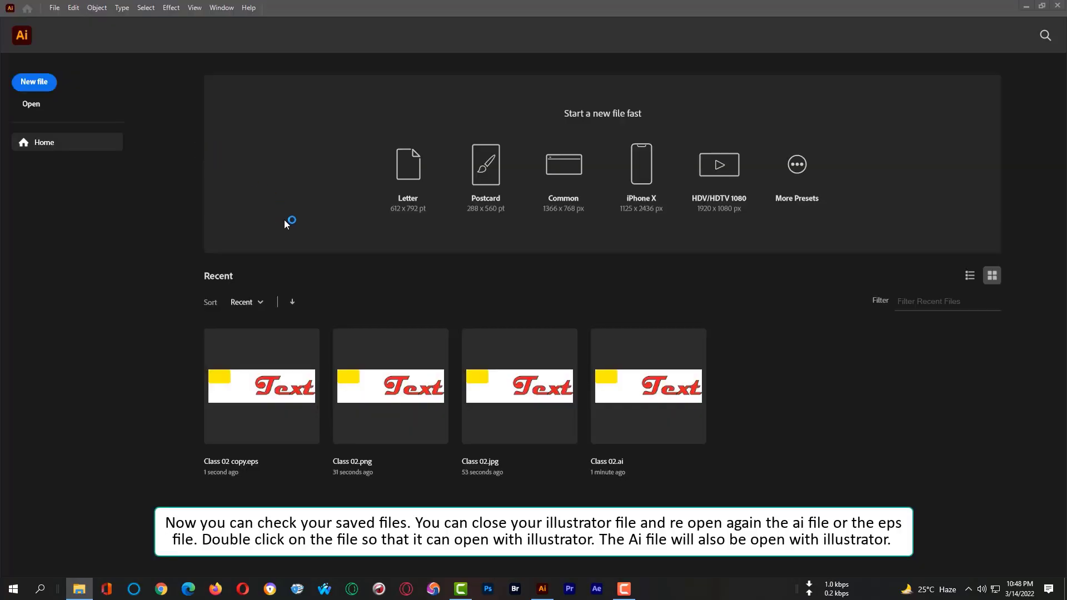
- Open Class 02.ai from File Explorer into Illustrator alongside the Class 02 copy.eps document
left_click(79, 589)
left_click(241, 128)
right_click(250, 144)
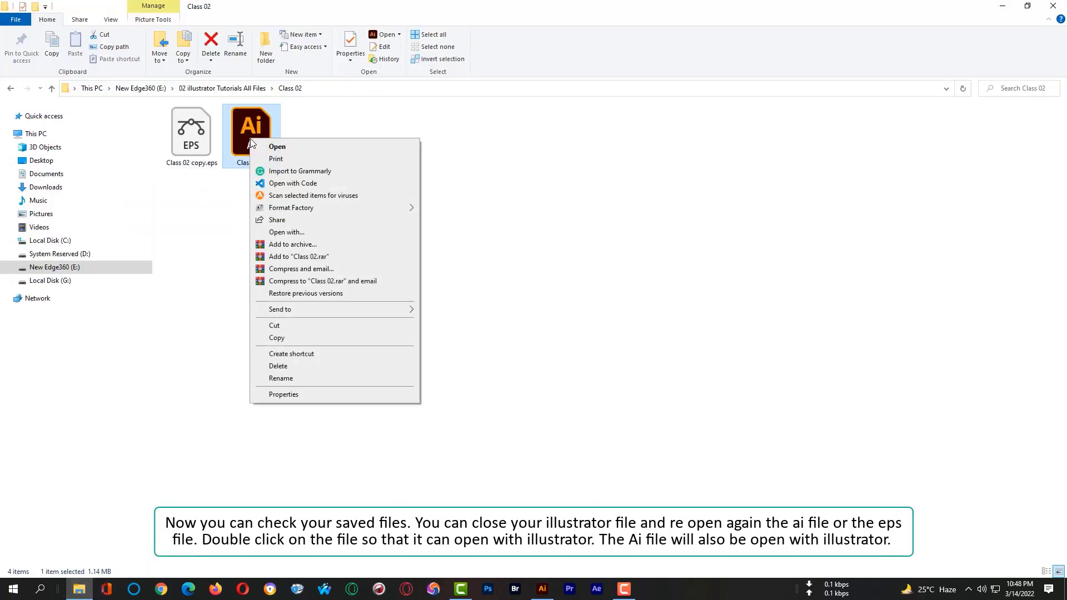
left_click(258, 147)
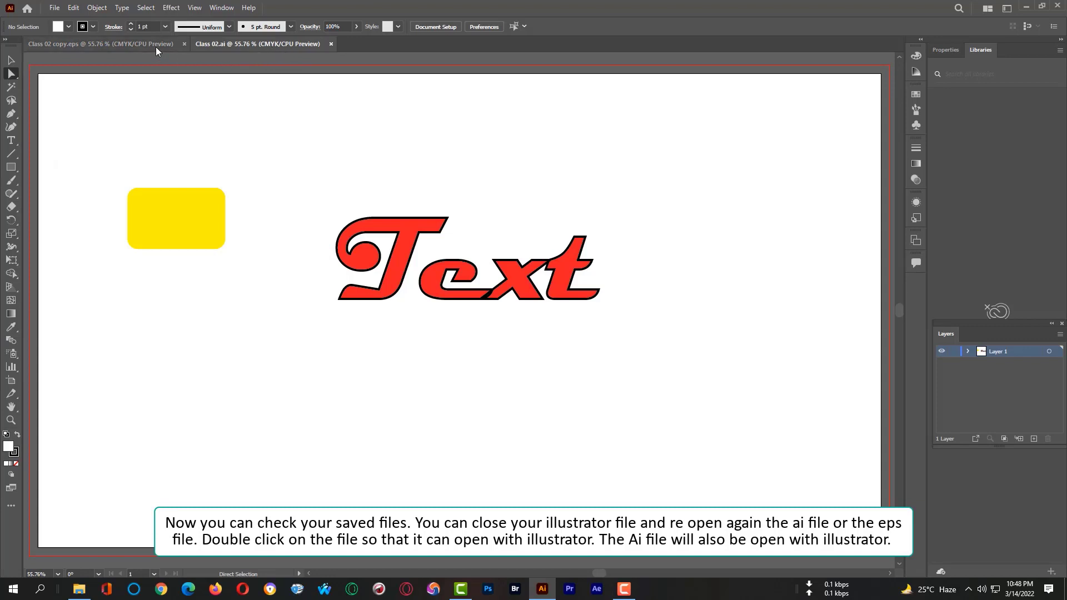
left_click(172, 48)
left_click(293, 51)
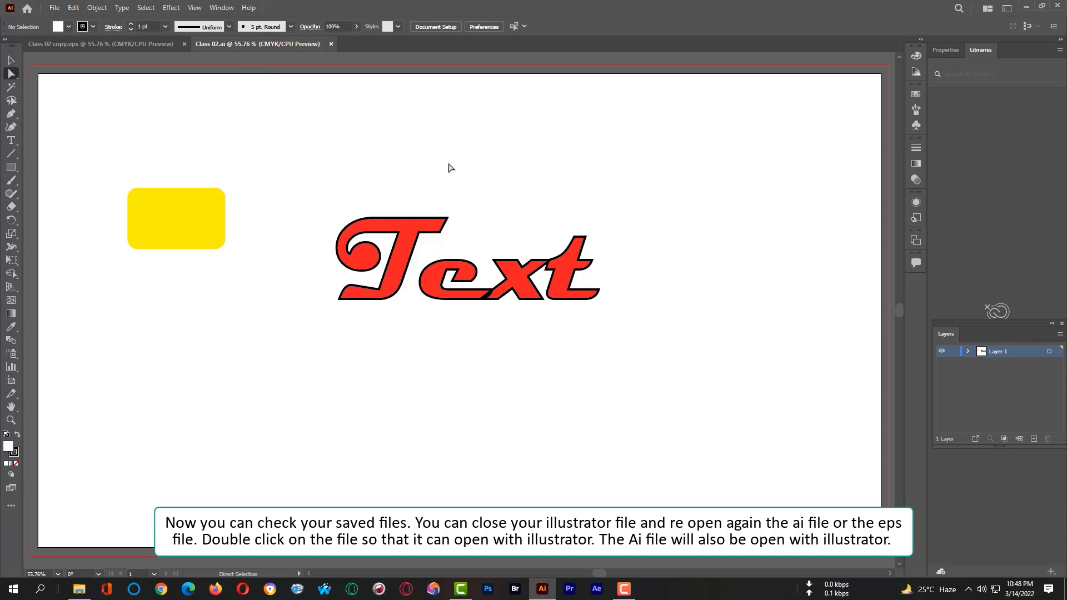
- Close the Class 02 copy.eps document and reopen Class 02.ai from File Explorer
left_click(148, 49)
left_click(184, 43)
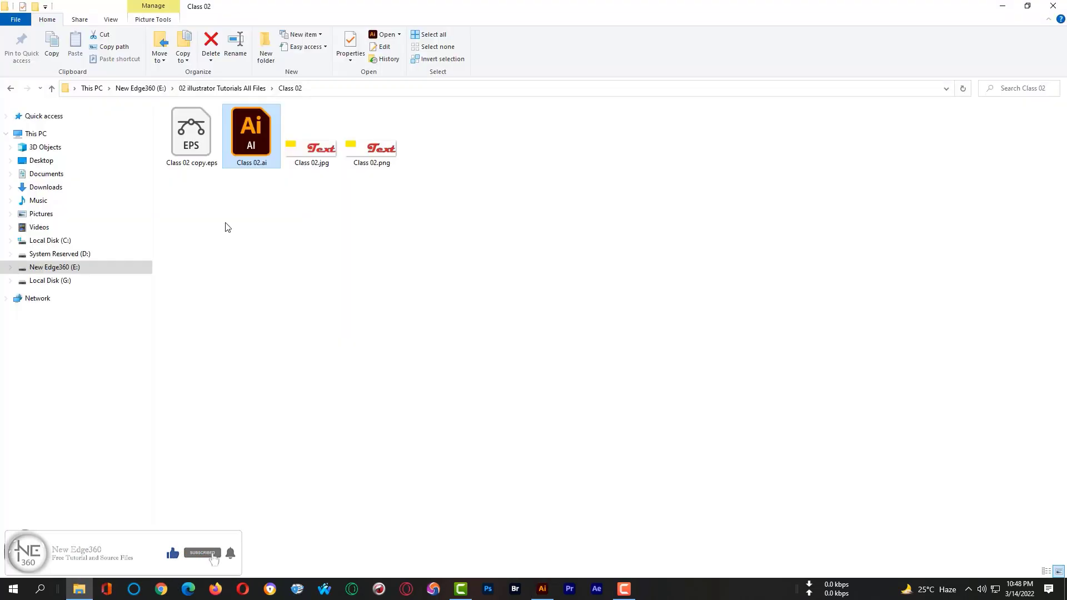
right_click(249, 147)
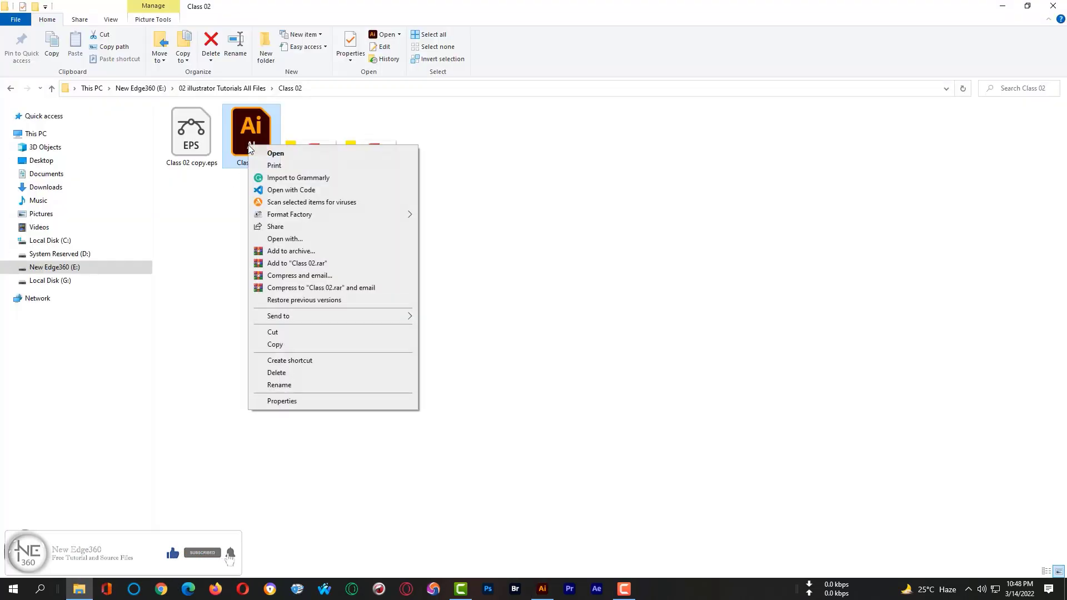
left_click(275, 153)
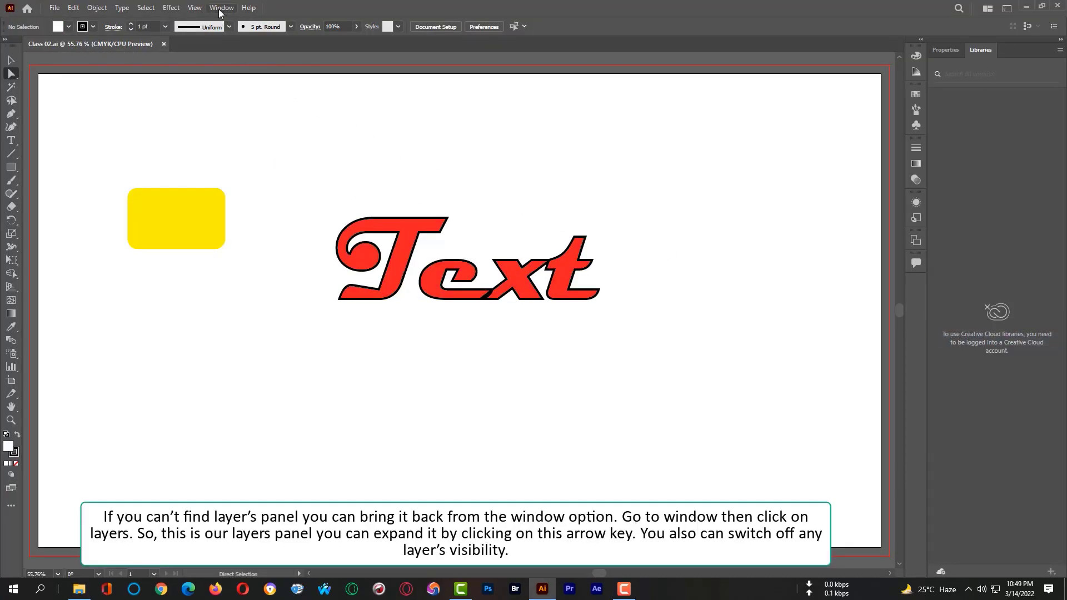
- Show the Layers panel from the Window menu and expand Layer 1
left_click(219, 9)
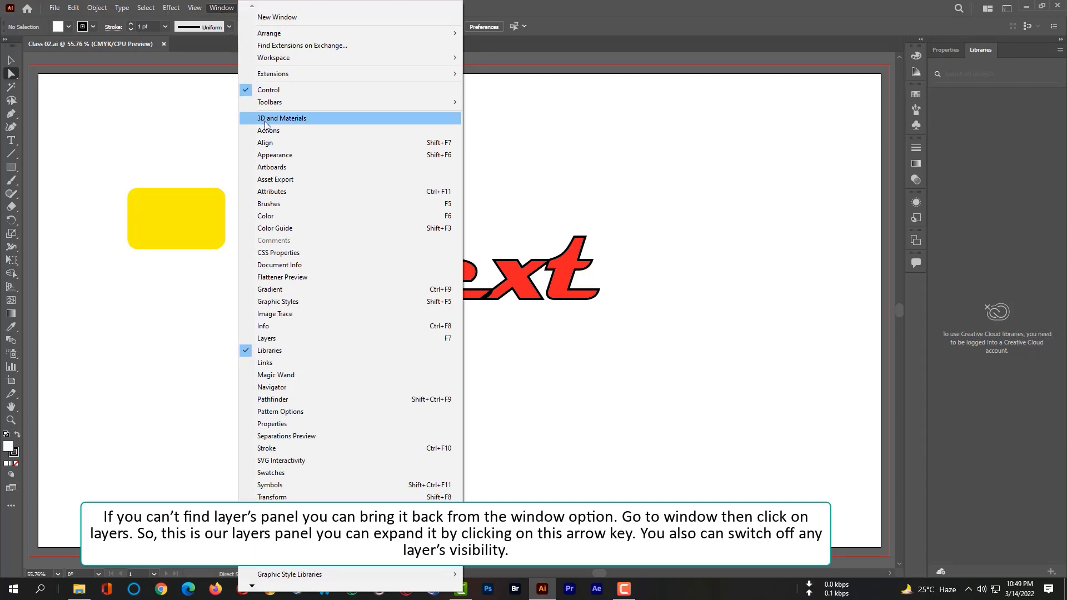
left_click(274, 339)
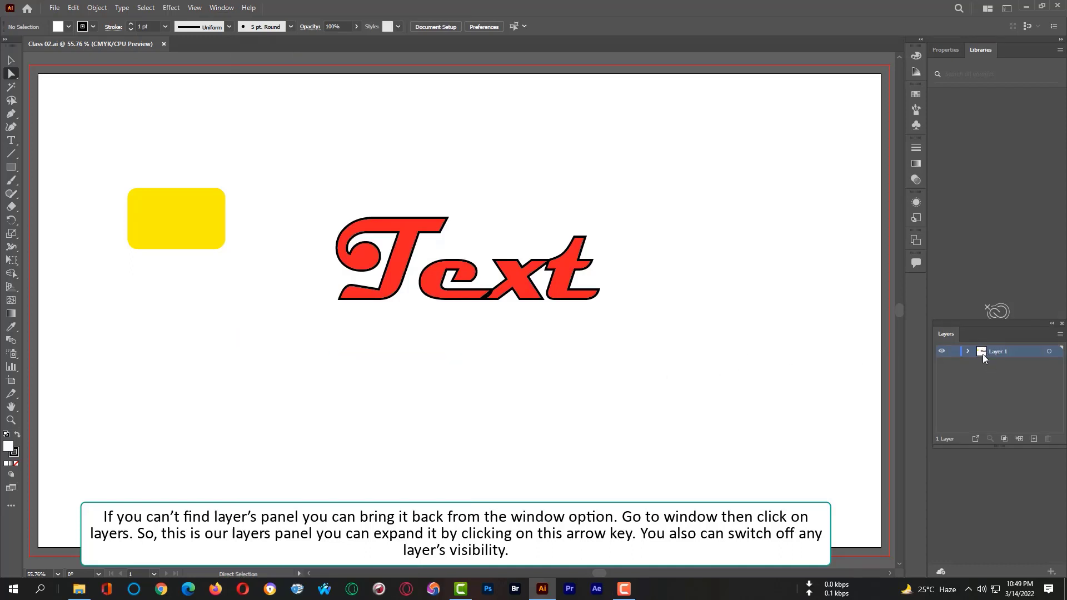
left_click(969, 351)
- Hide the yellow rectangle and red Text, then make both visible again
left_click(941, 362)
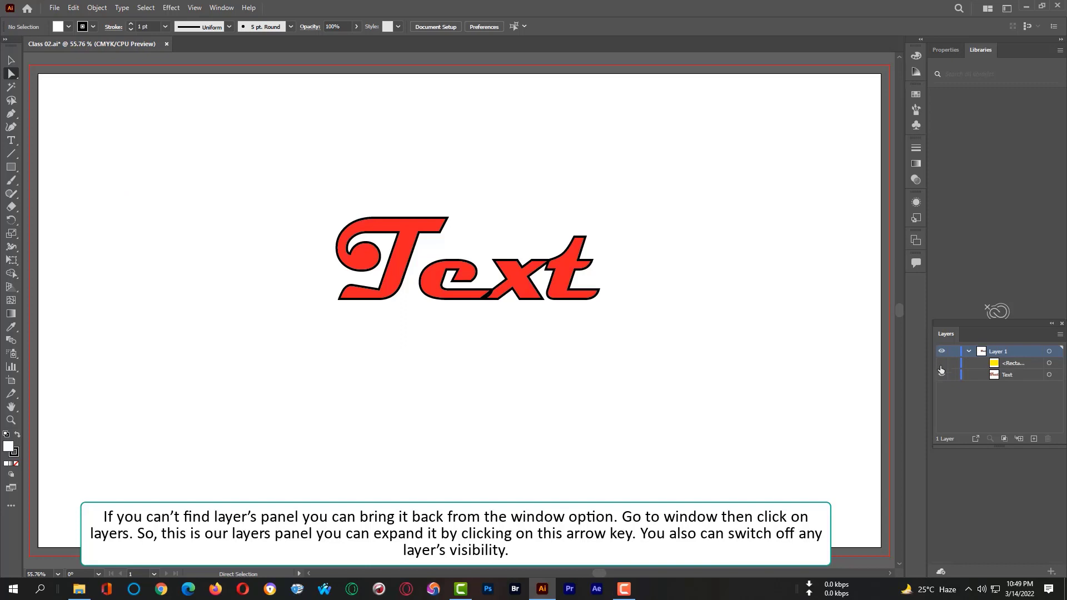
left_click(941, 375)
left_click(941, 375)
left_click(941, 363)
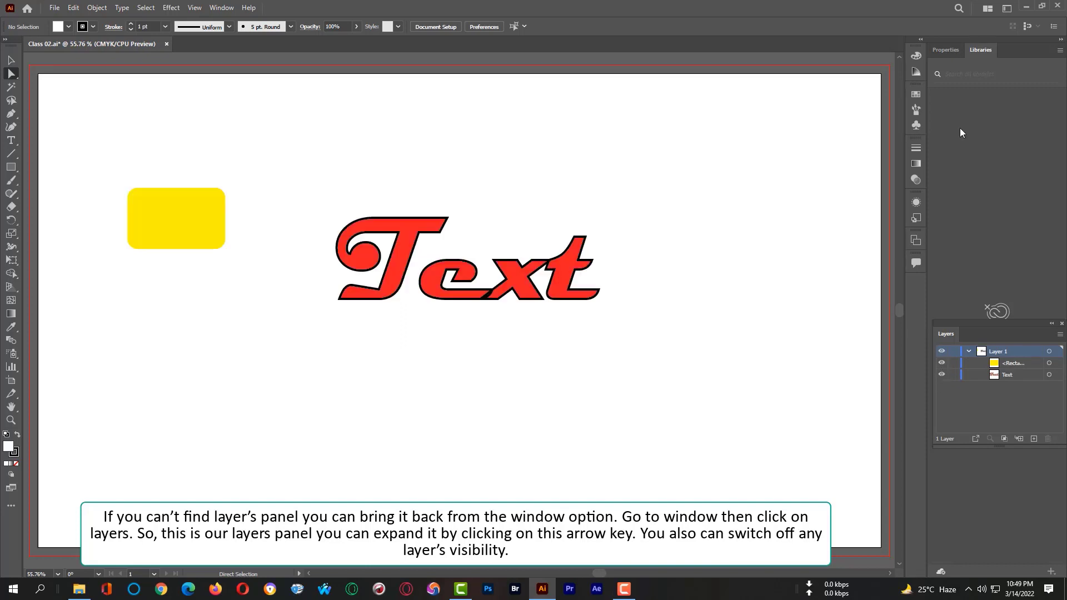
- Close the Libraries and Properties panels
left_click(939, 50)
right_click(944, 49)
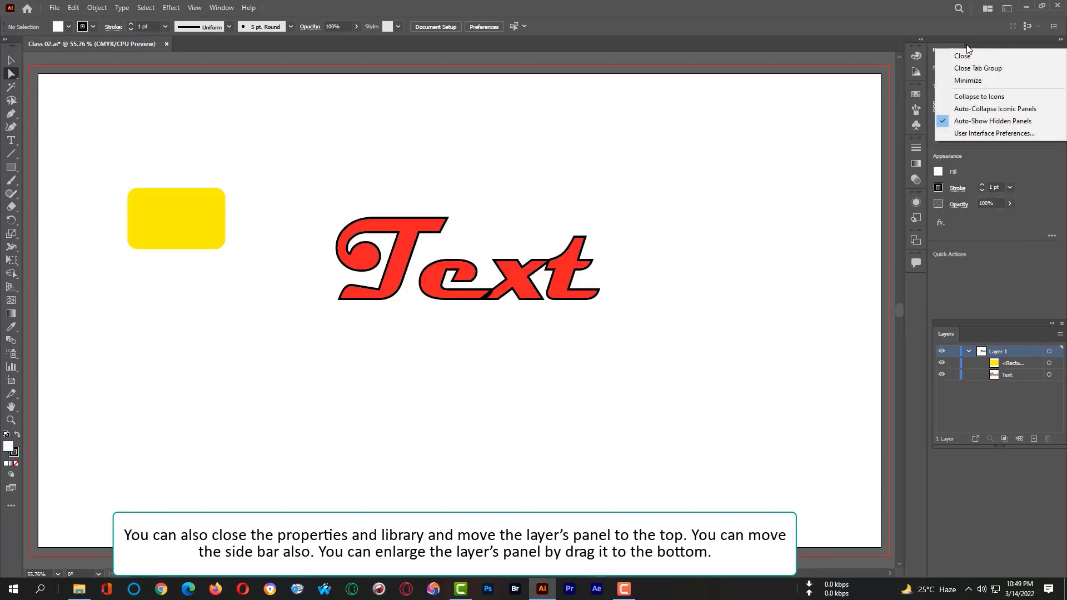
left_click(971, 42)
right_click(973, 47)
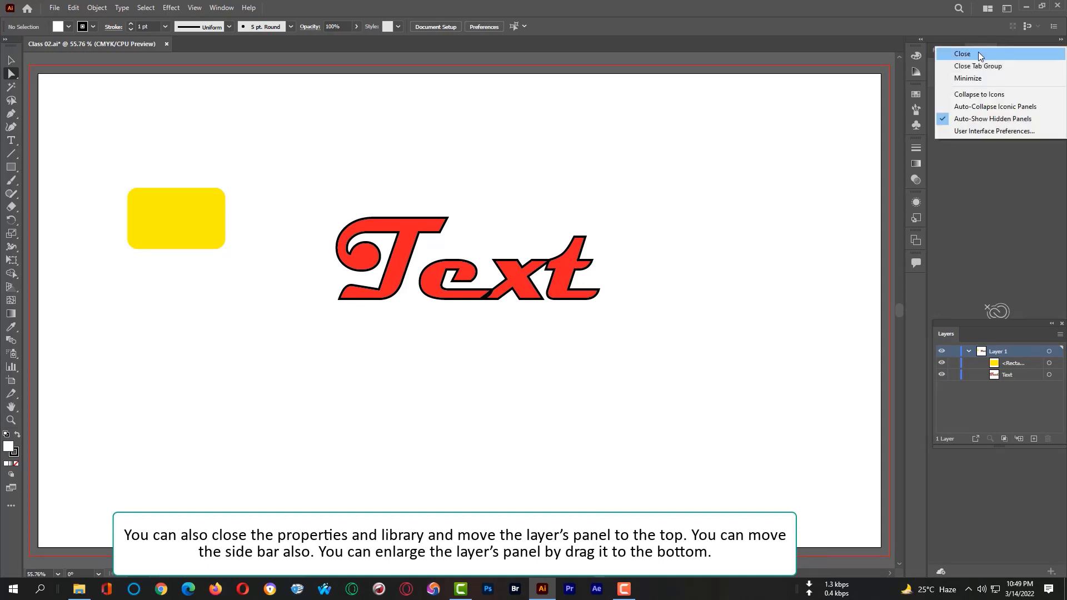
left_click(977, 53)
right_click(951, 49)
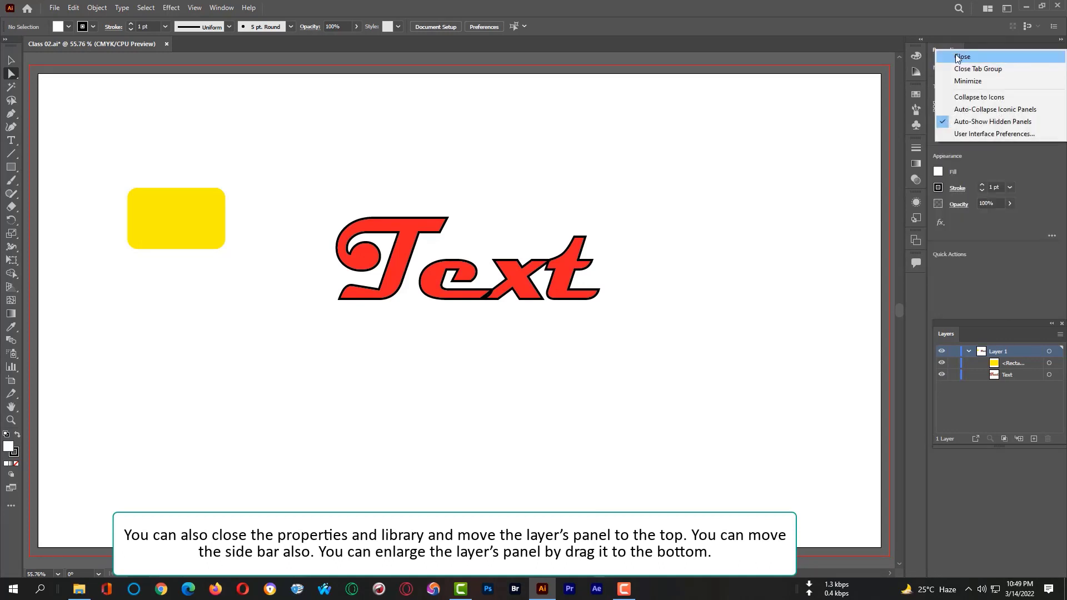
left_click(956, 55)
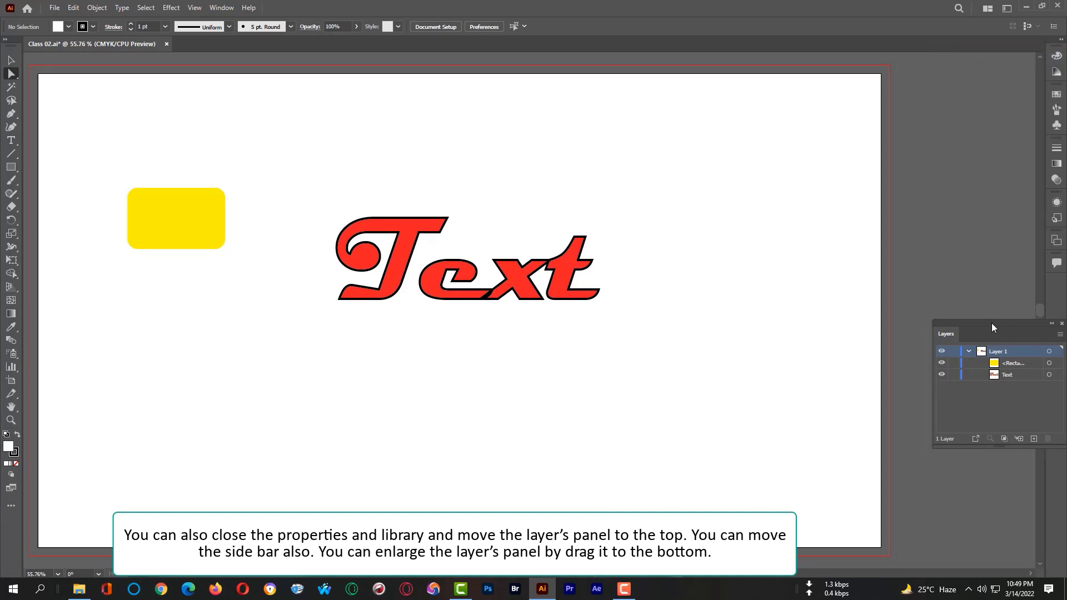
- Dock the Layers panel at the top right beside the side bar and make it taller
left_click_drag(990, 322, 965, 52)
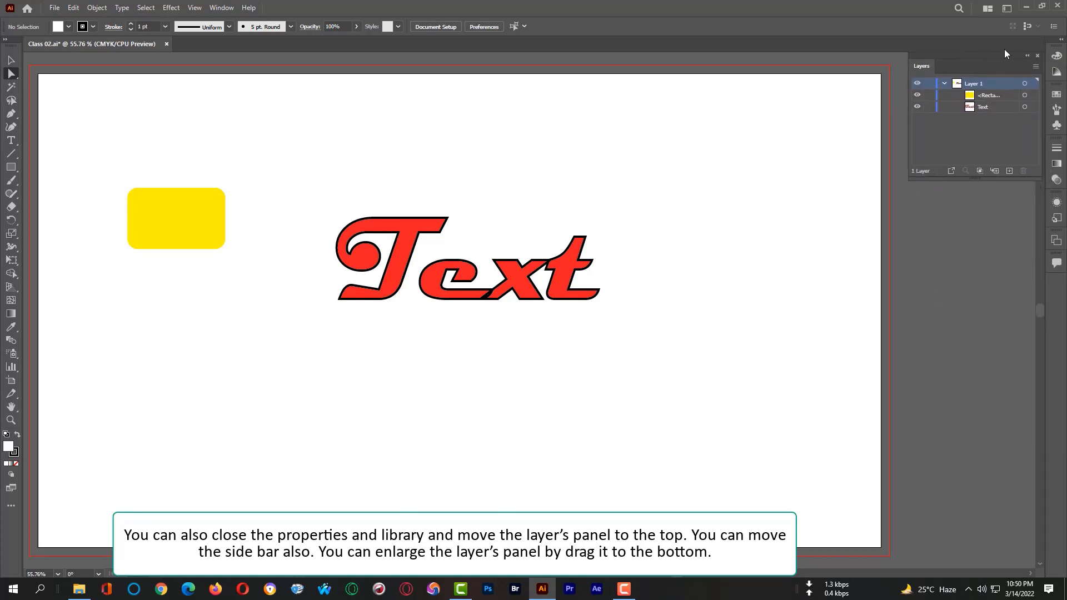
left_click_drag(1054, 43, 905, 58)
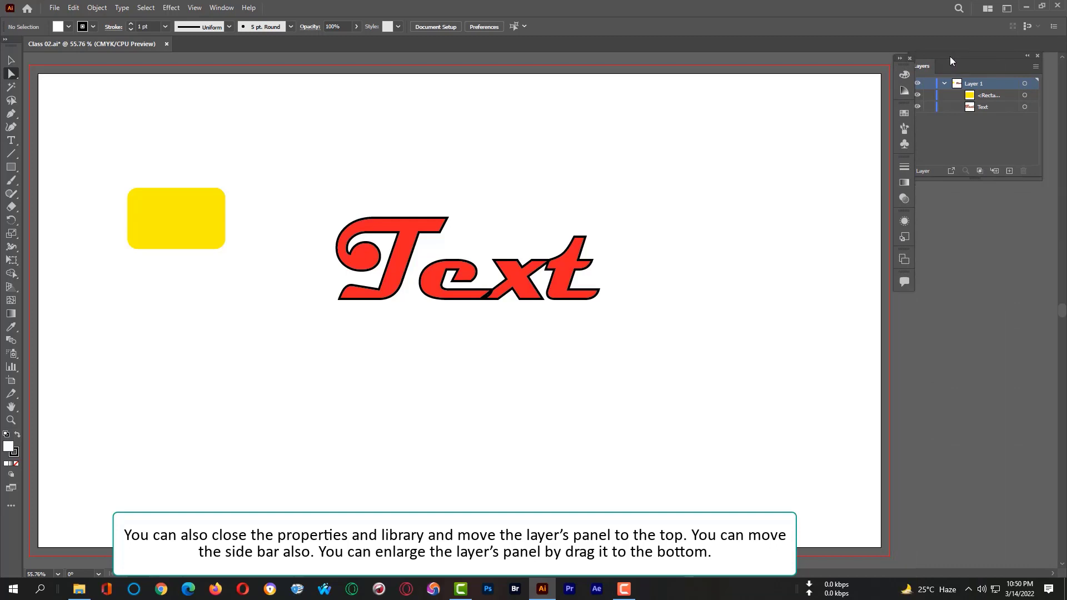
left_click_drag(970, 182, 970, 414)
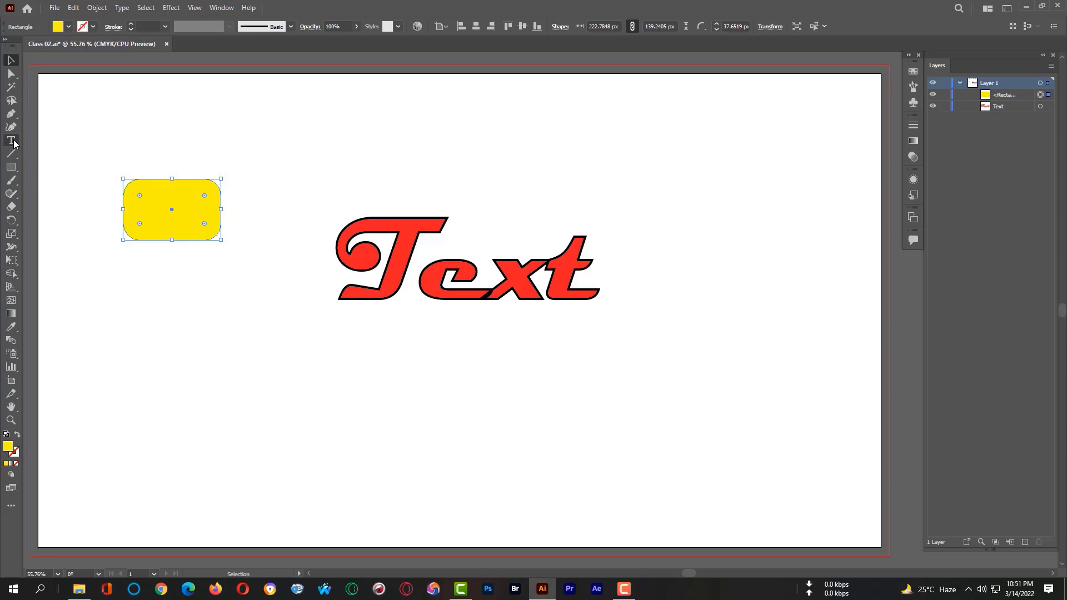
left_click(12, 141)
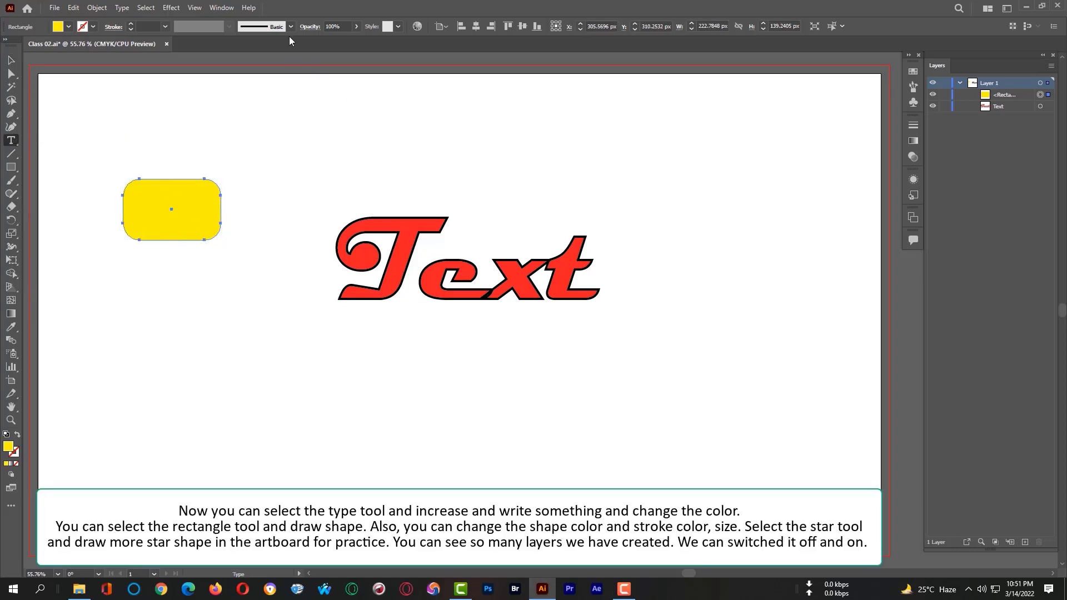
- Place 12 pt Lorem ipsum placeholder text below-left of the big Text and fill it red
left_click(266, 326)
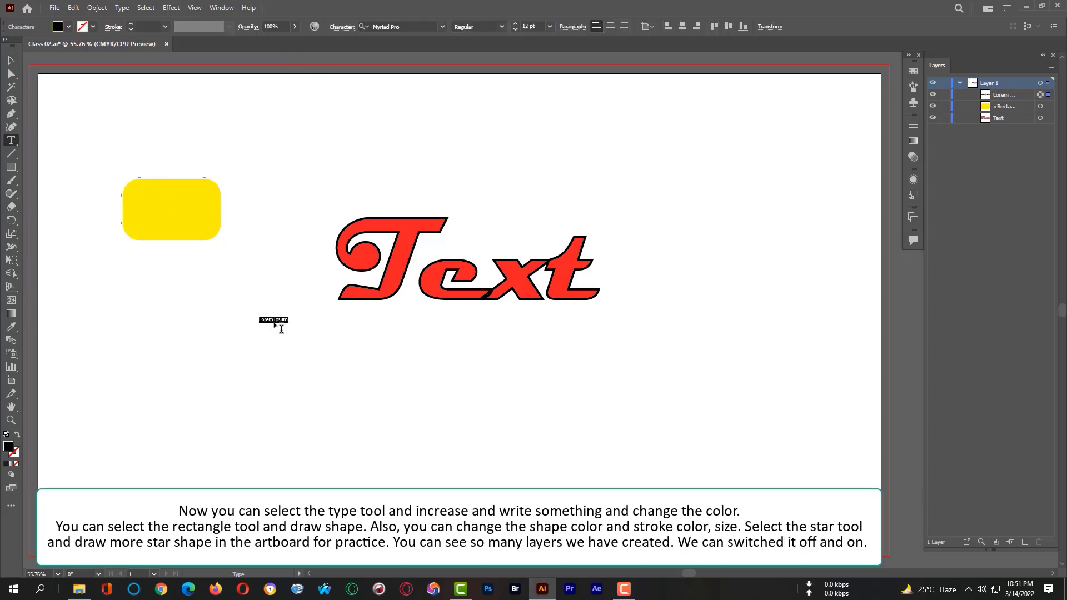
left_click(550, 27)
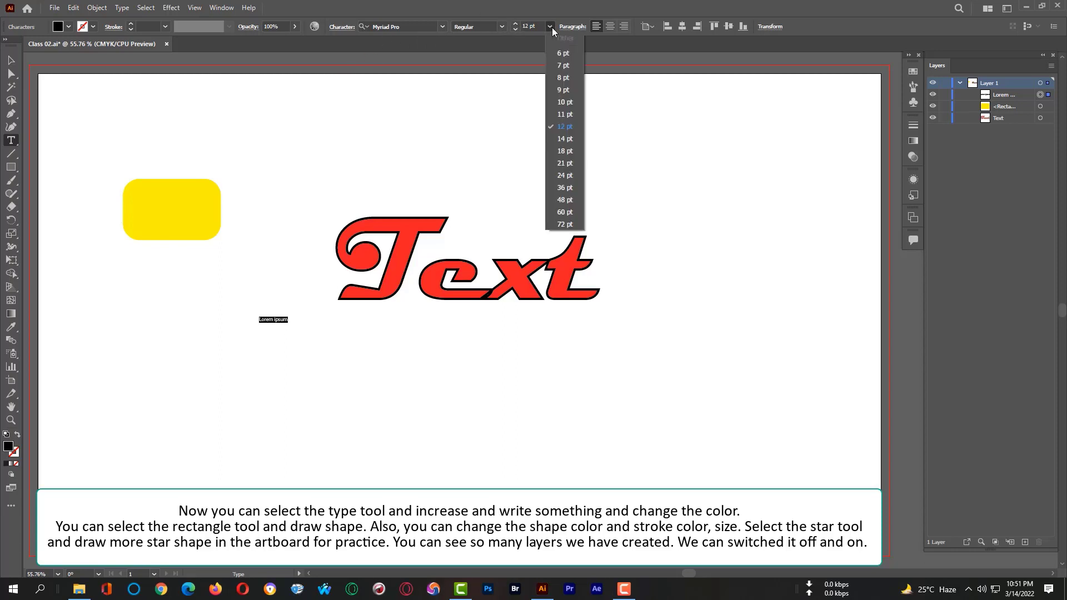
left_click(550, 27)
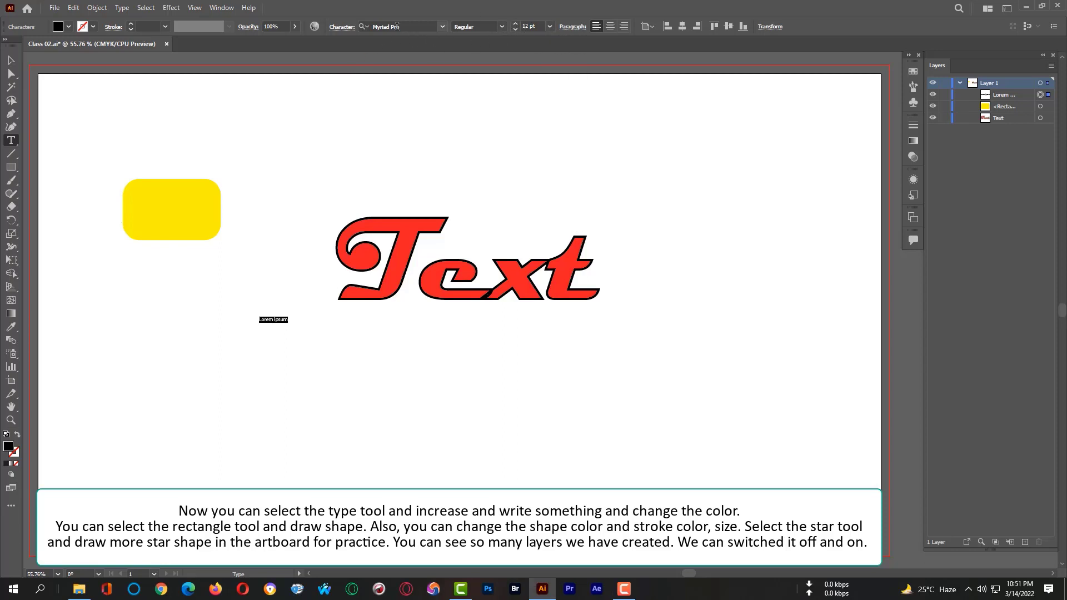
left_click(93, 27)
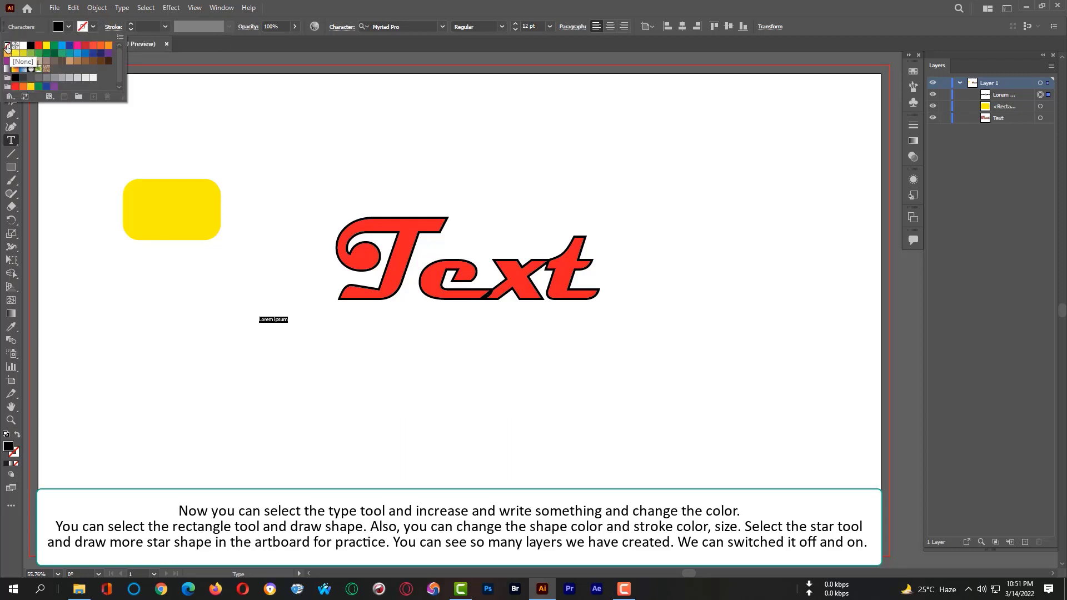
left_click(69, 24)
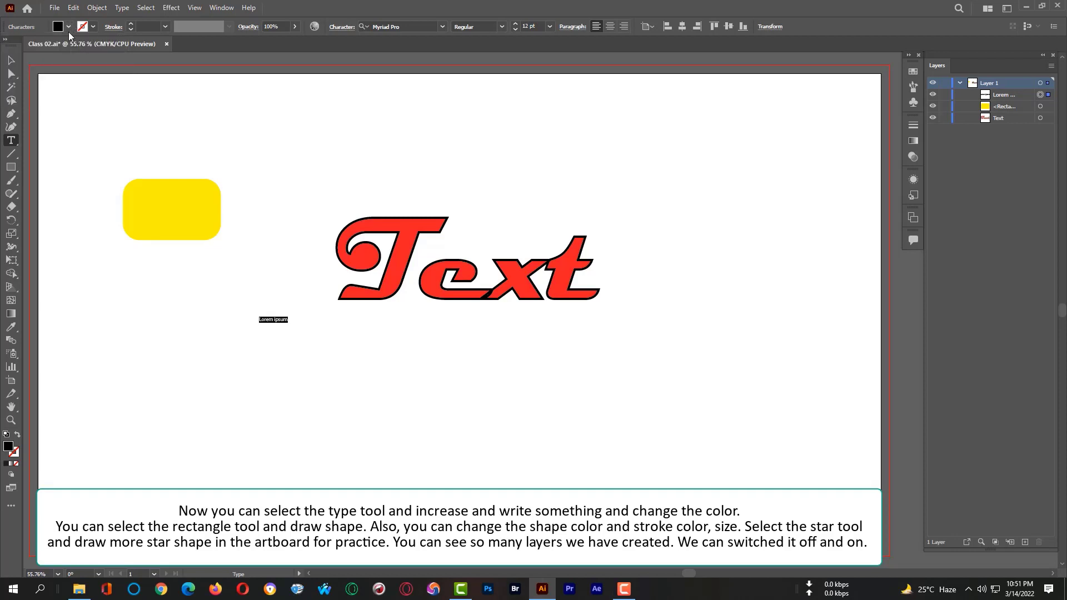
left_click(67, 26)
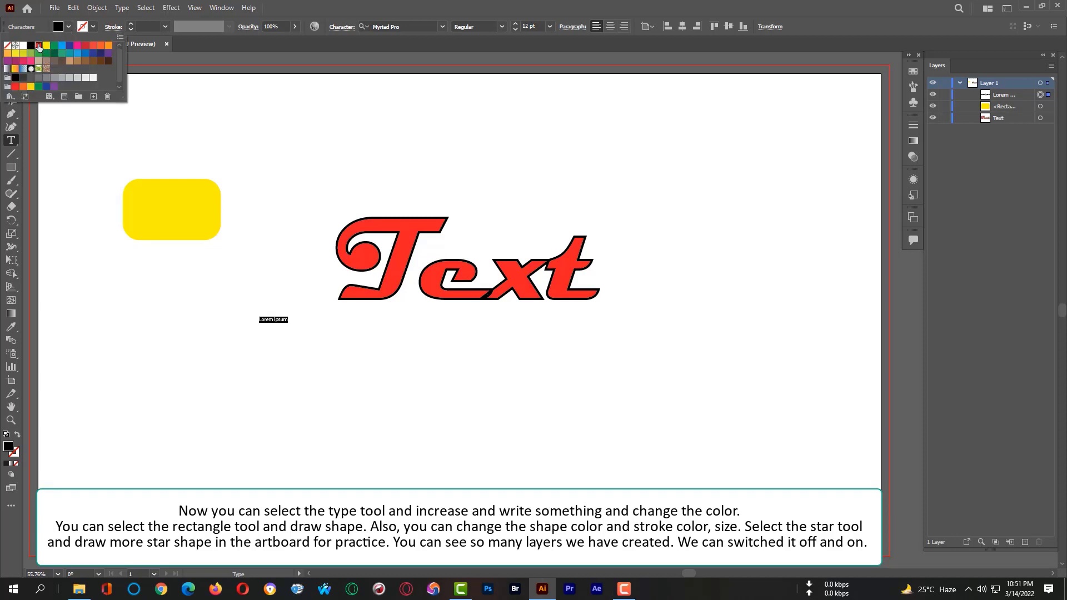
left_click(38, 45)
left_click(69, 26)
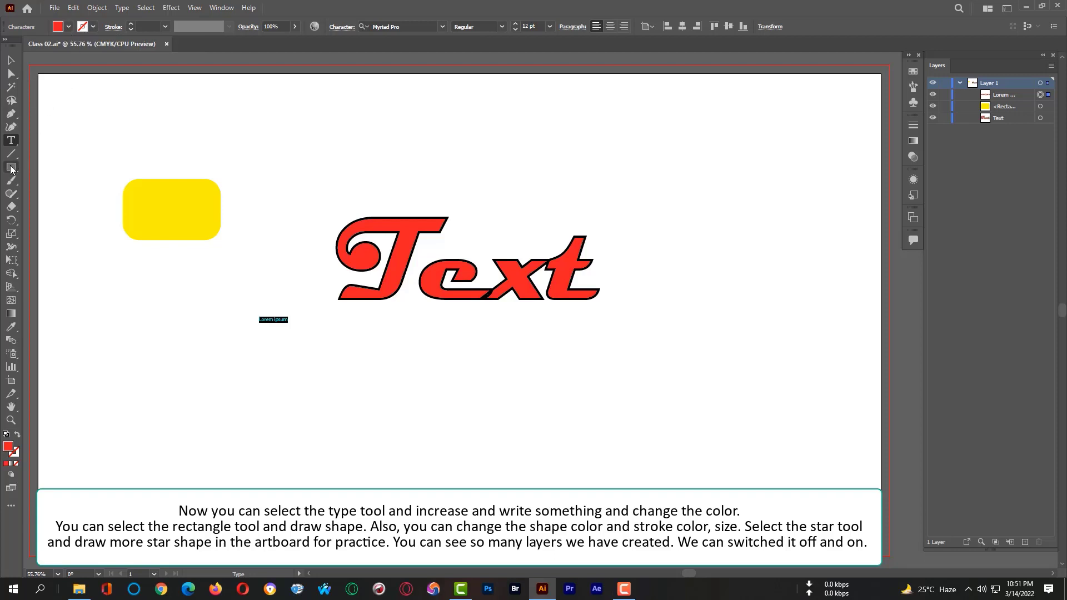
- Draw a roughly 366 × 135 px rectangle above the big Text and fill it dark blue
left_click_drag(11, 169, 50, 169)
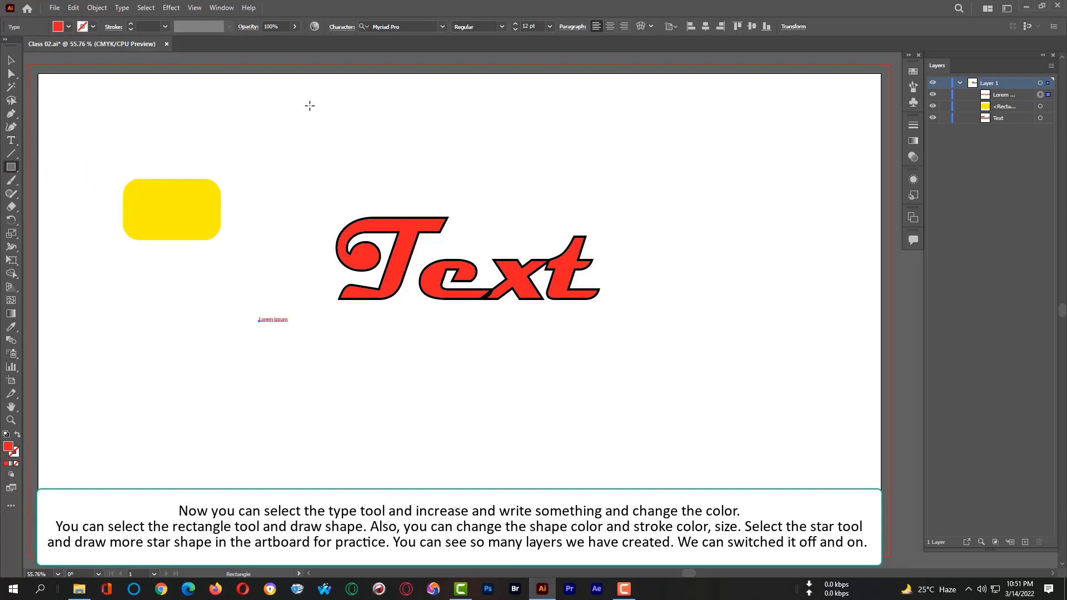
left_click_drag(310, 105, 470, 164)
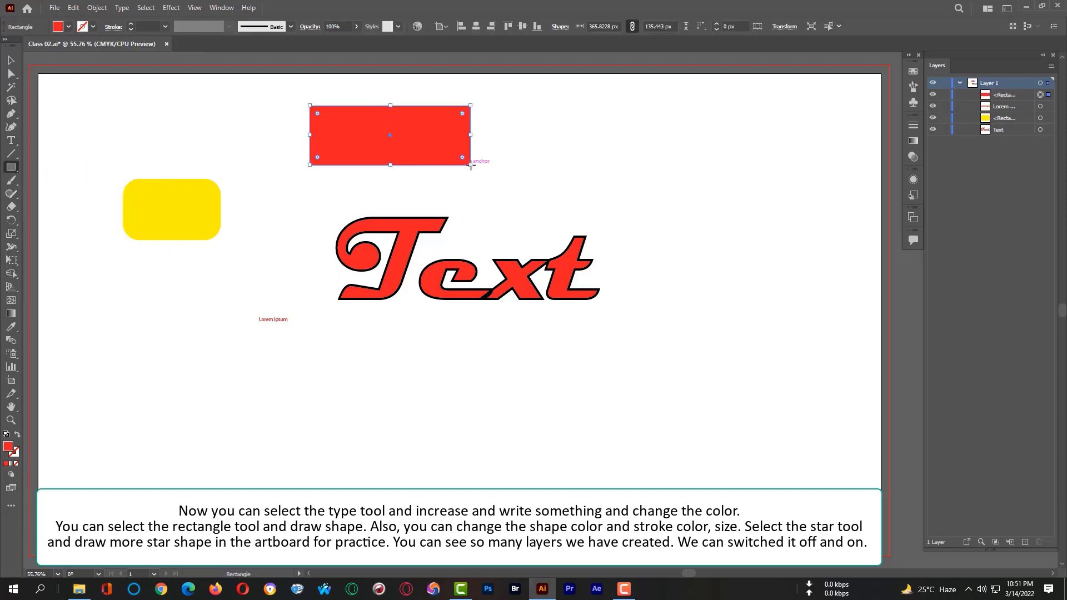
left_click(69, 27)
left_click(47, 46)
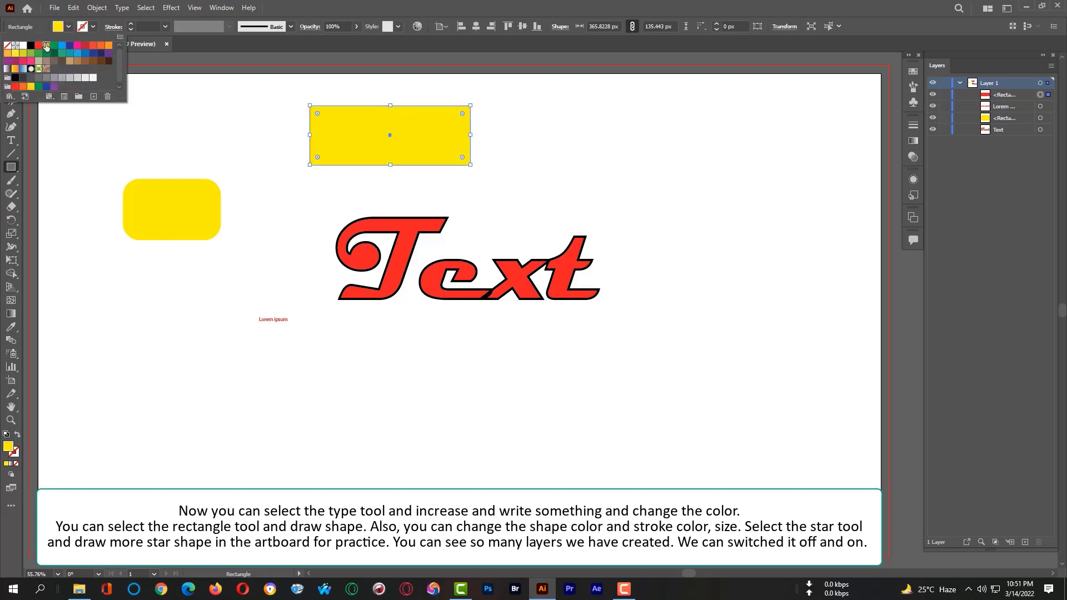
left_click(76, 46)
left_click(69, 47)
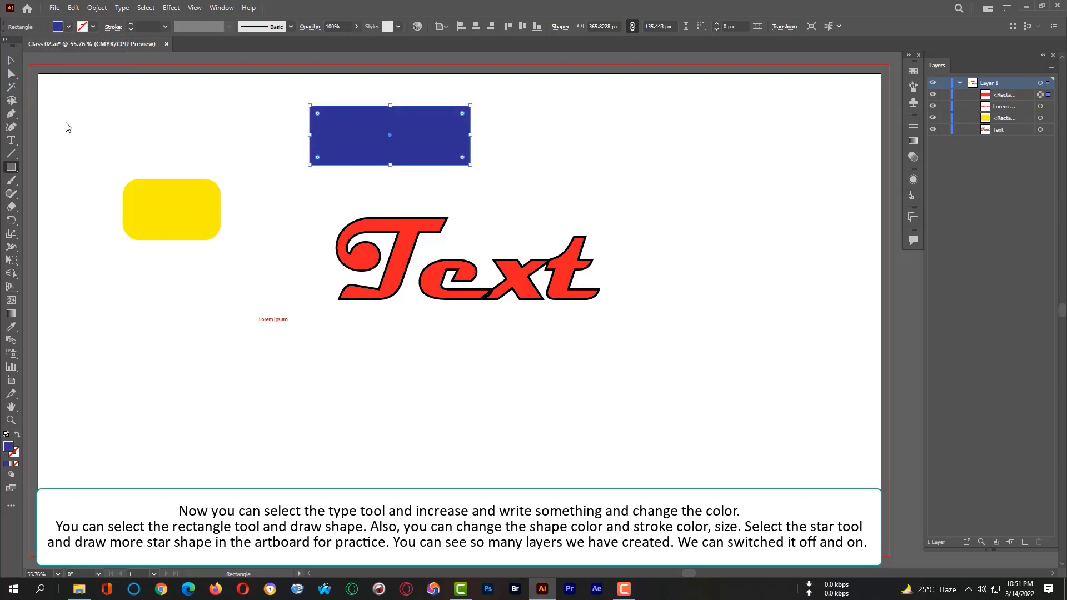
left_click(13, 166)
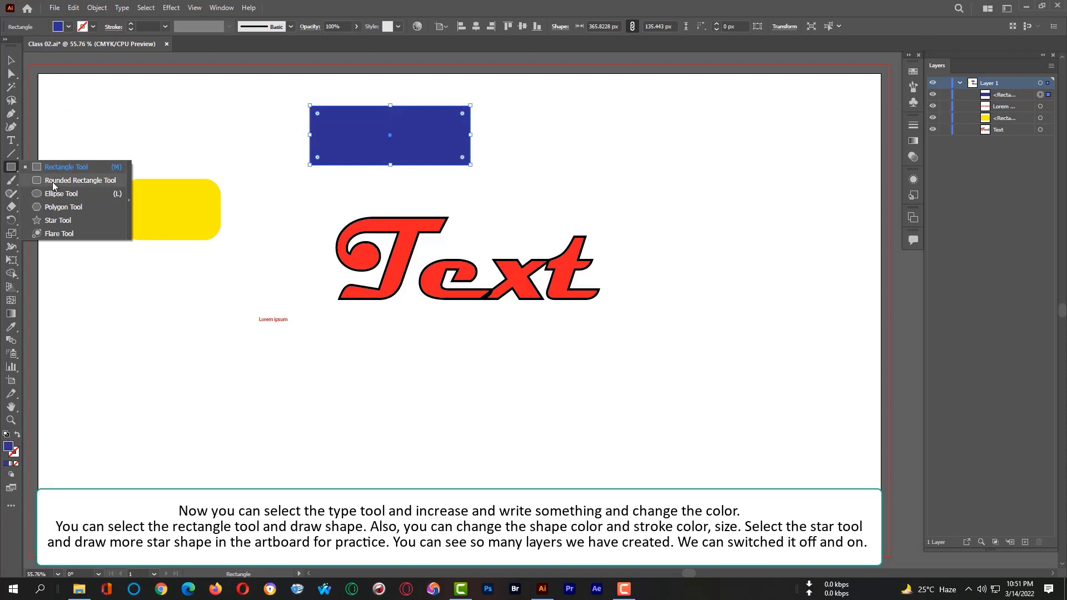
left_click(59, 220)
mouse_move(81, 288)
left_mouse_down()
mouse_move(245, 403)
mouse_move(188, 338)
mouse_move(102, 284)
left_mouse_up()
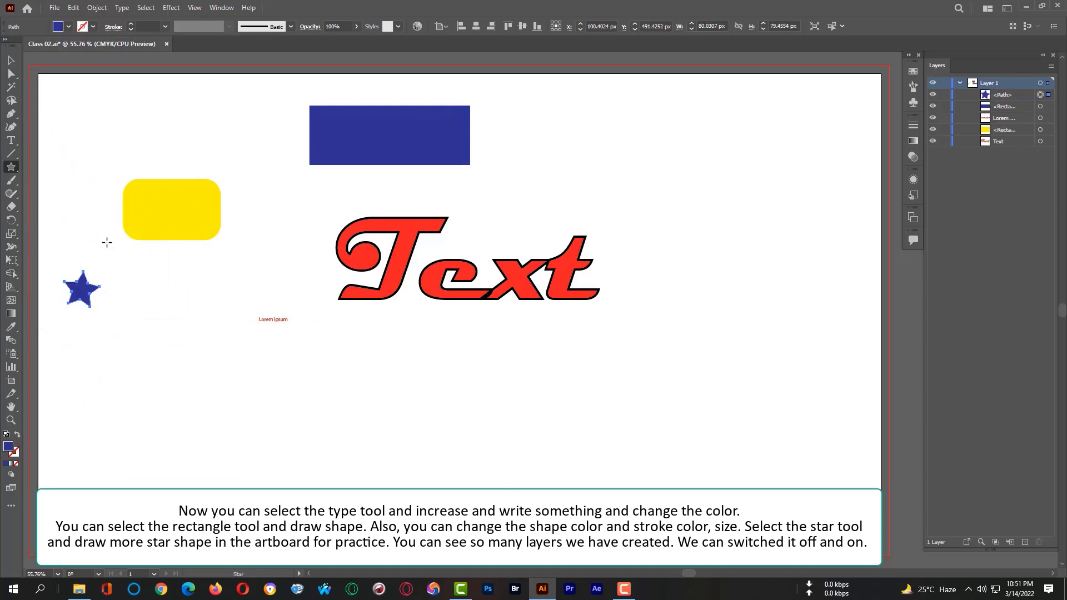
left_click_drag(505, 375, 565, 414)
left_click_drag(704, 287, 754, 366)
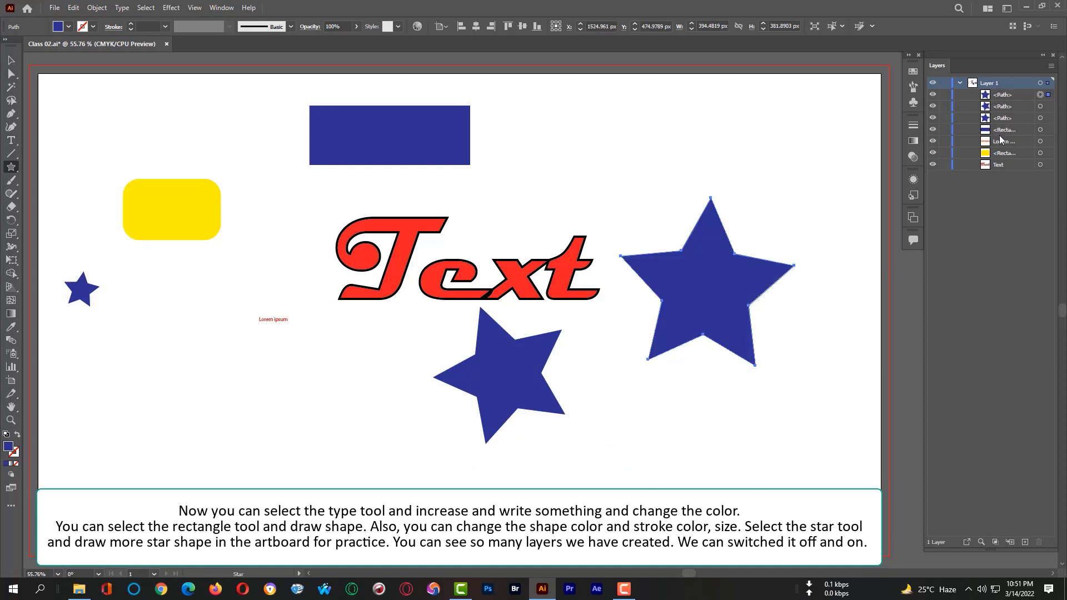
left_click(932, 95)
left_click(932, 106)
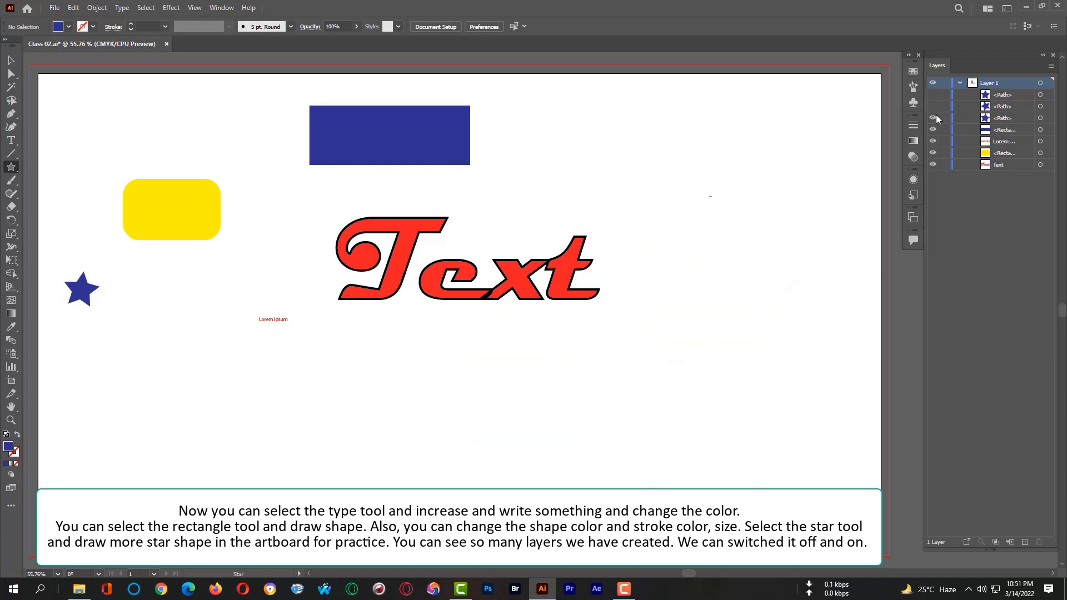
left_click_drag(934, 123, 937, 167)
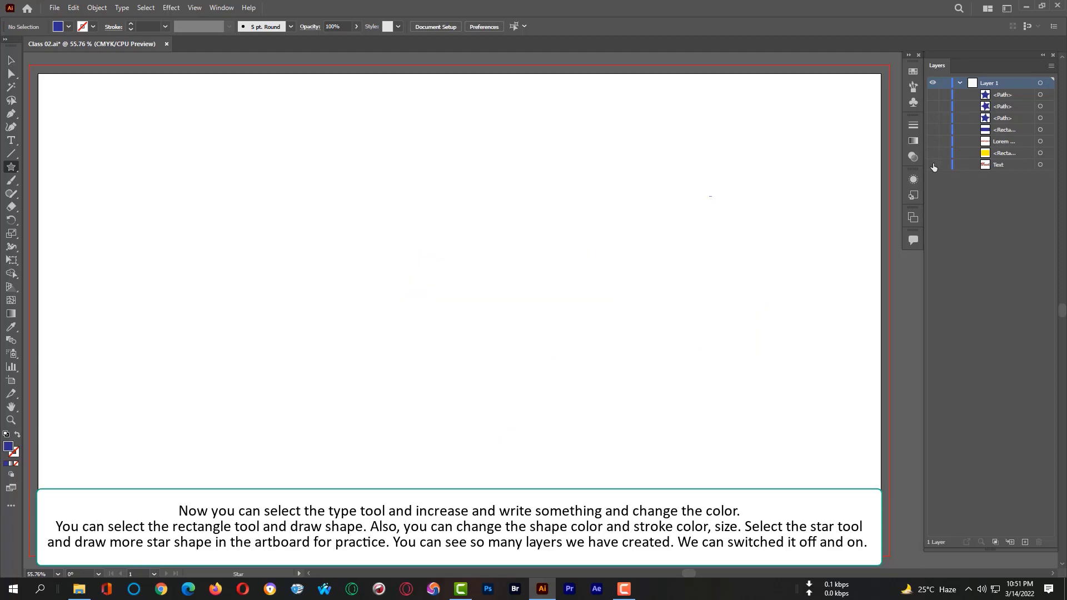
left_click(933, 165)
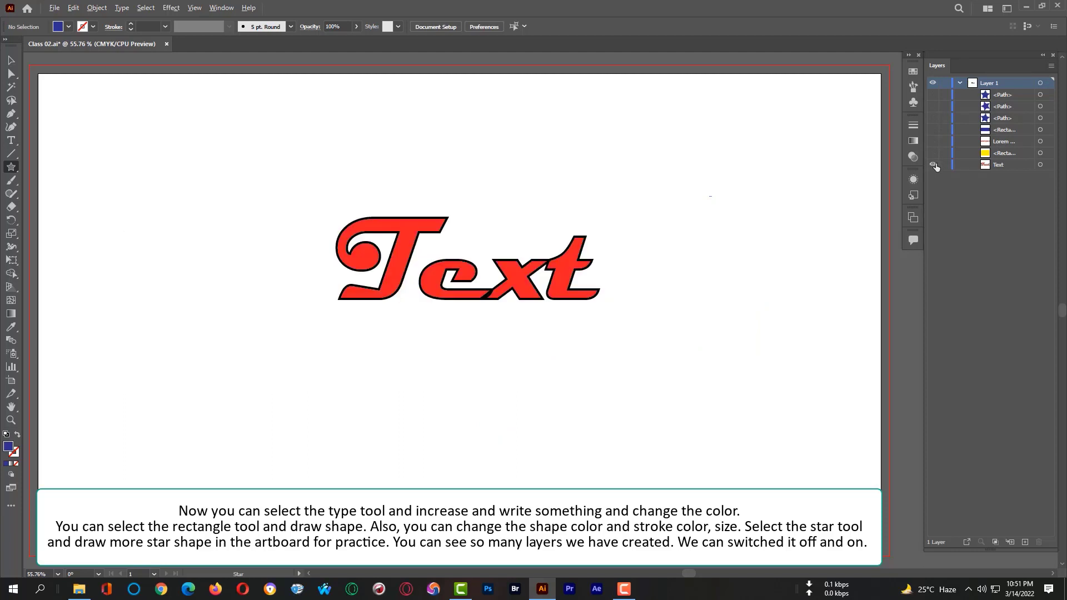
left_click(934, 164)
left_click(933, 164)
left_click(934, 164)
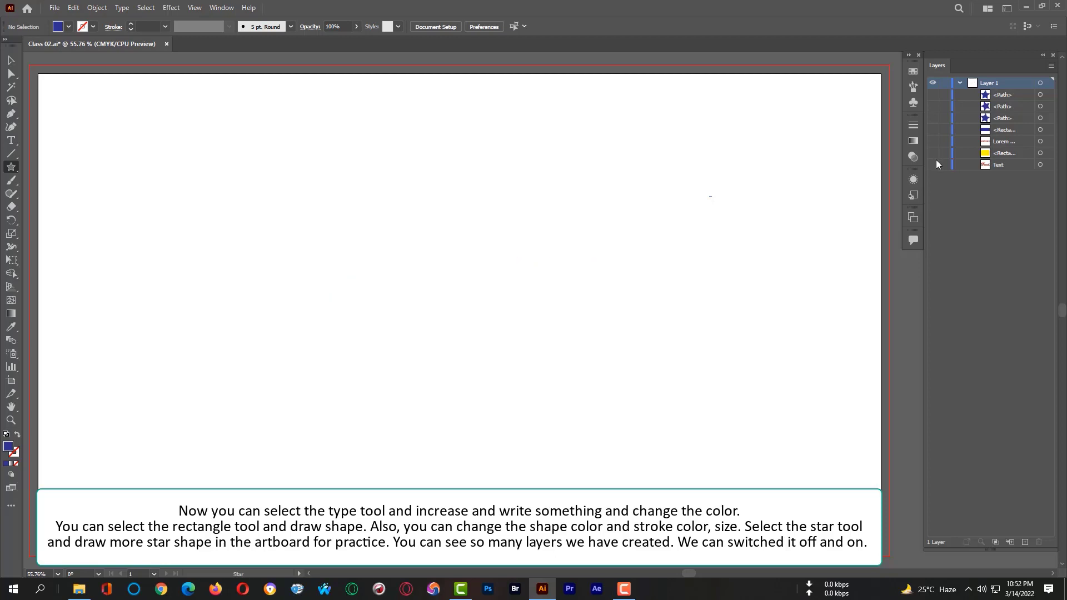
left_click_drag(933, 164, 932, 94)
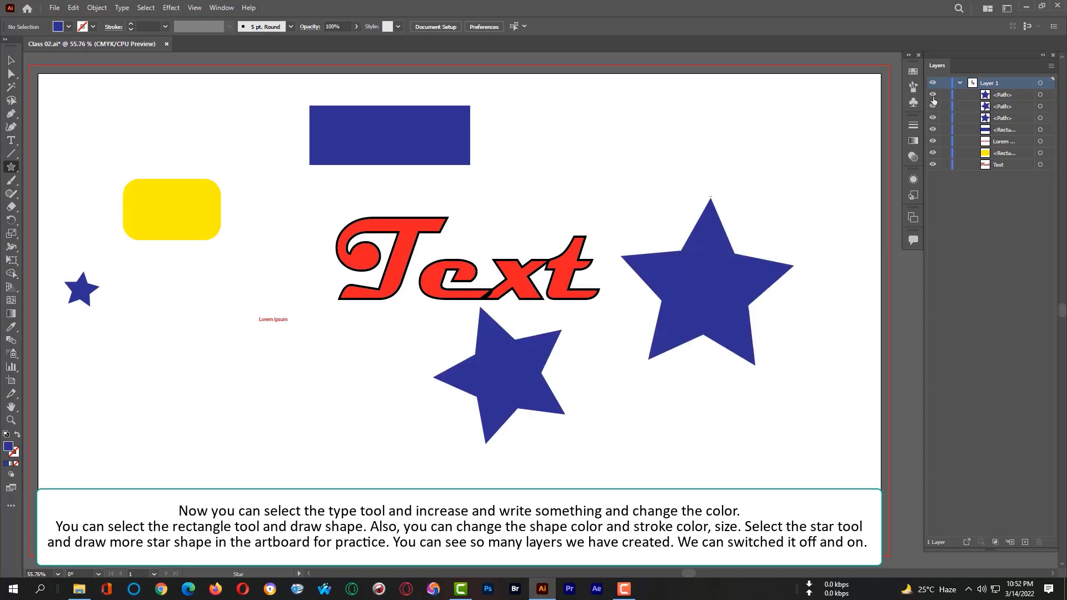
- Set the fill colour to black in the Color Picker
left_click(932, 165)
left_click(933, 165)
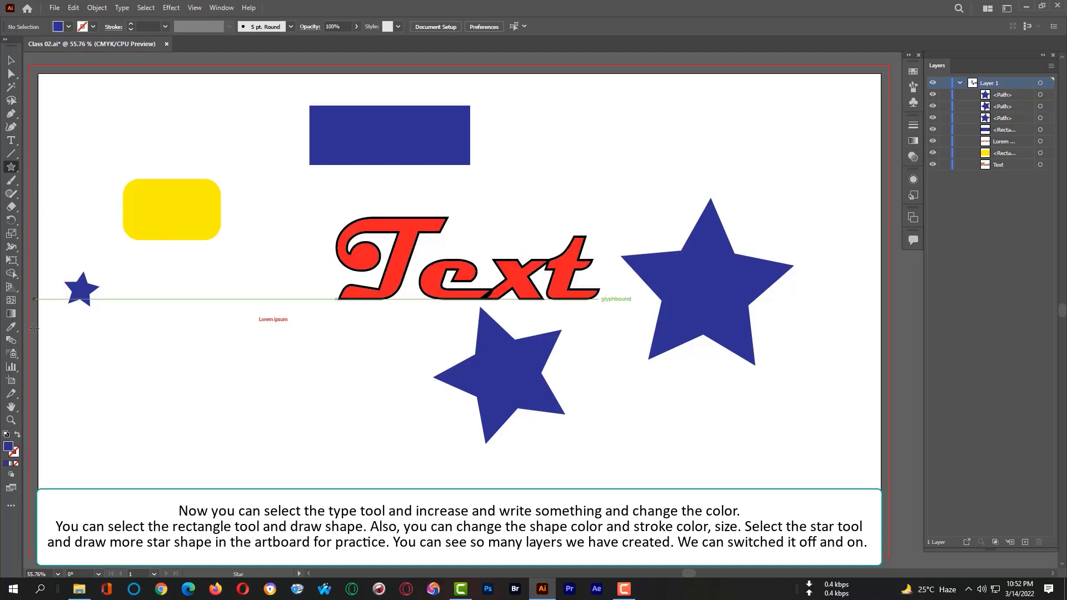
left_click(13, 450)
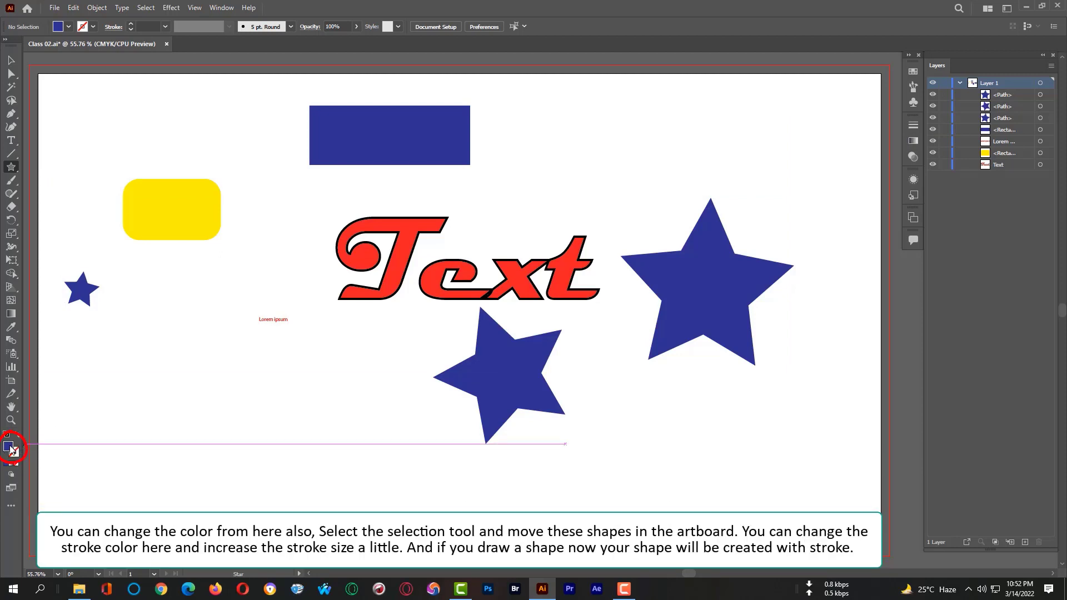
double_click(13, 450)
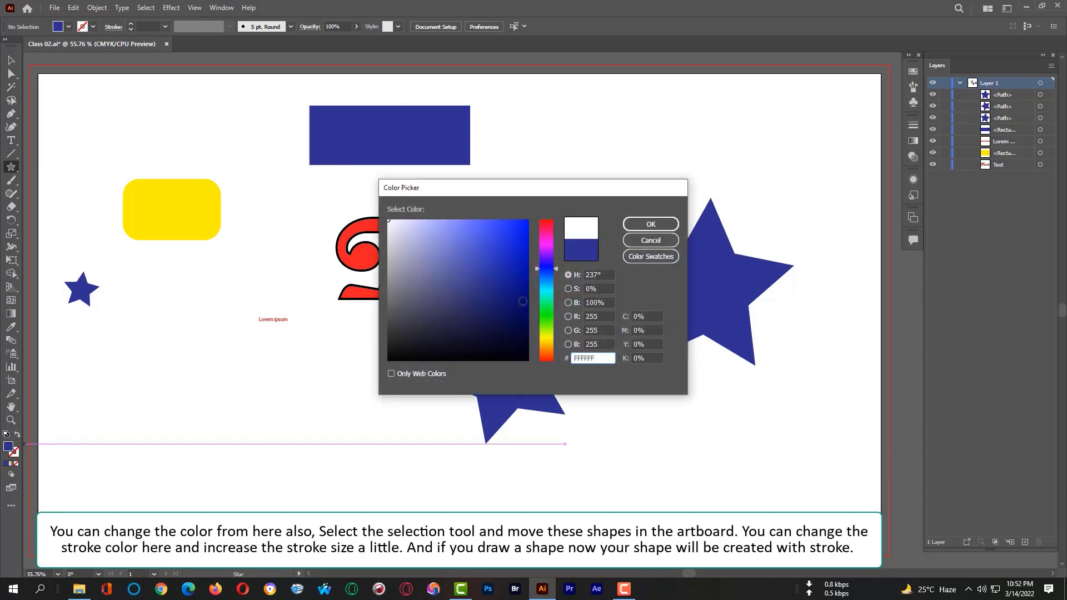
left_click_drag(543, 274, 552, 339)
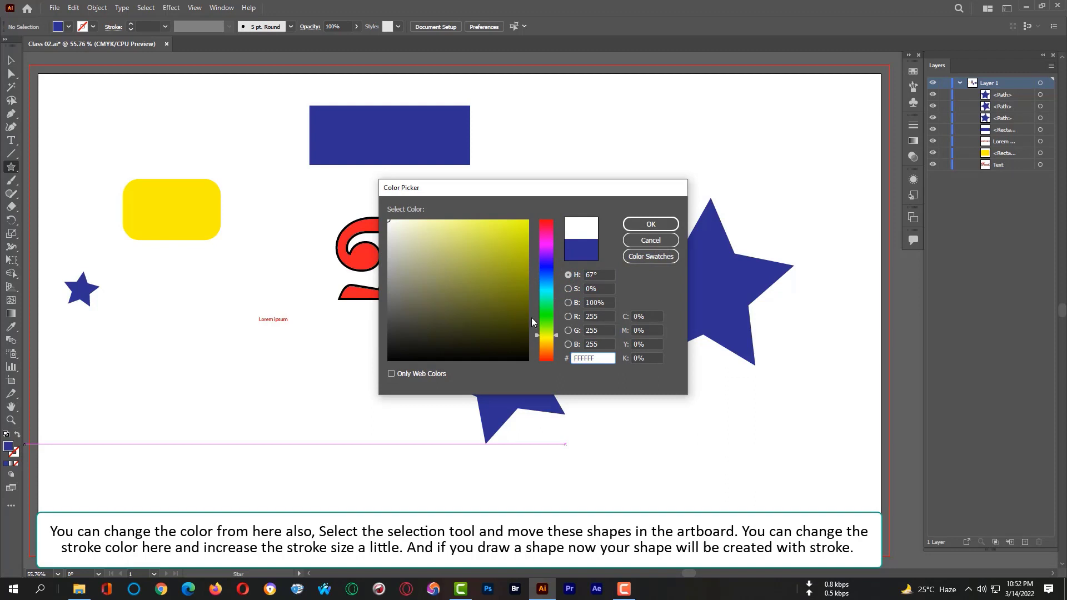
left_click_drag(495, 256, 522, 358)
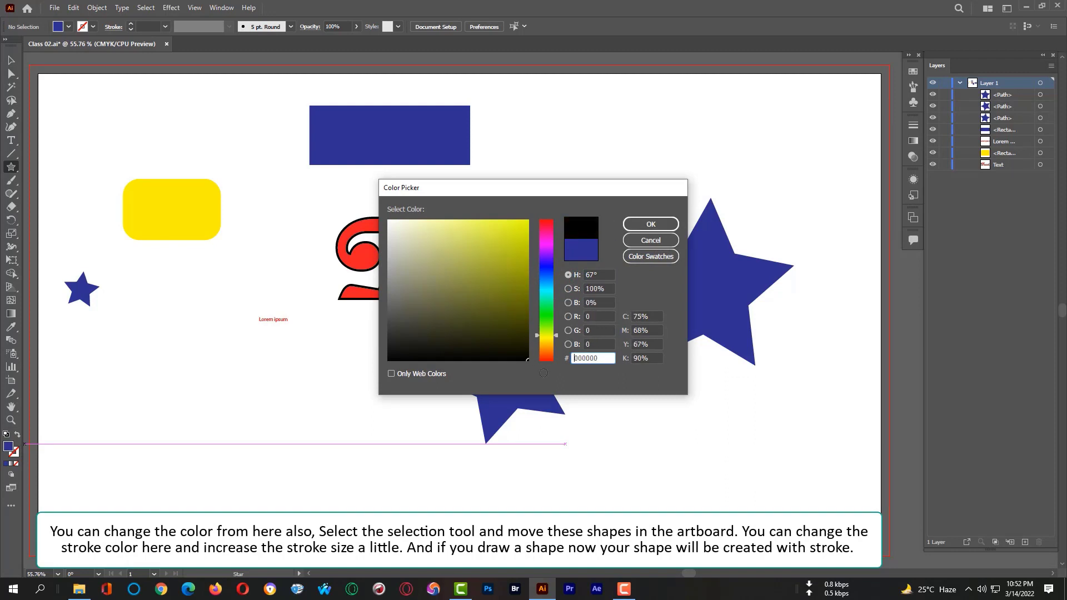
left_click(650, 223)
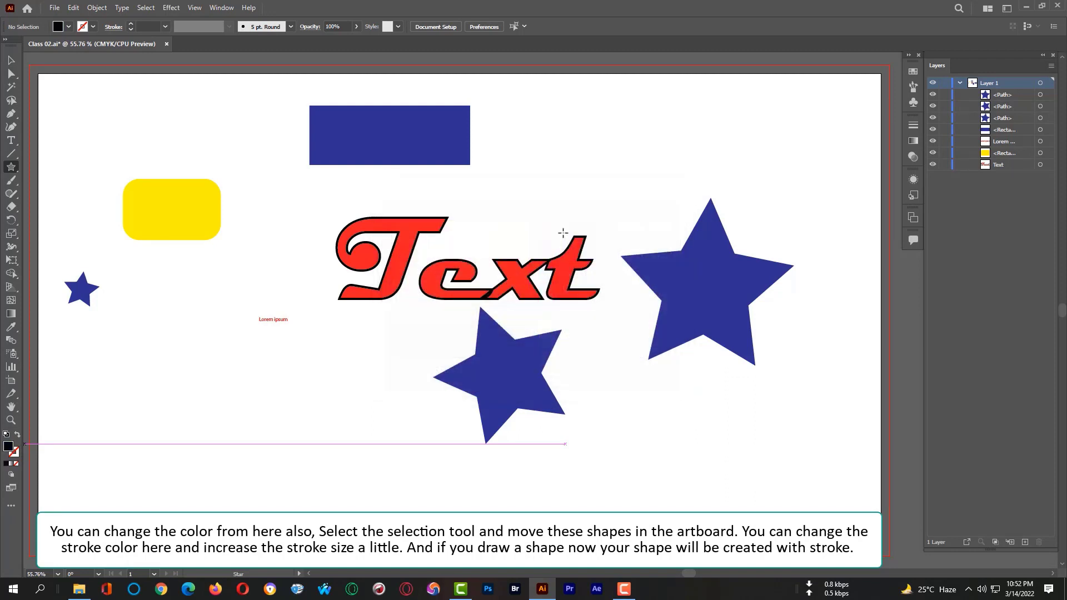
- Draw a large FF0000 red star at the artboard's left, then another red star near the top
left_click(10, 169)
left_click(57, 220)
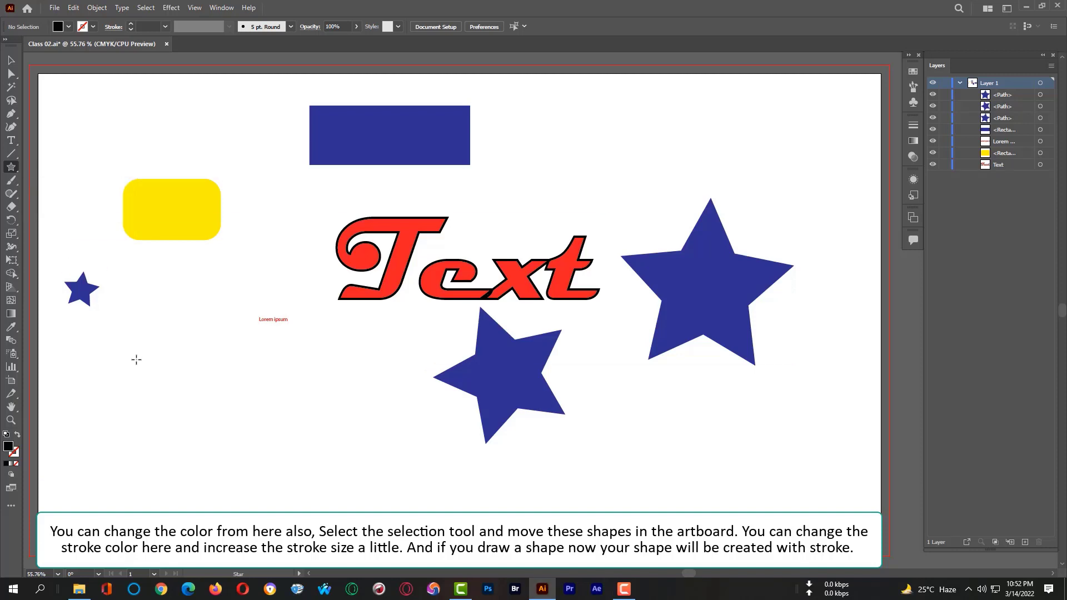
left_click_drag(137, 359, 228, 434)
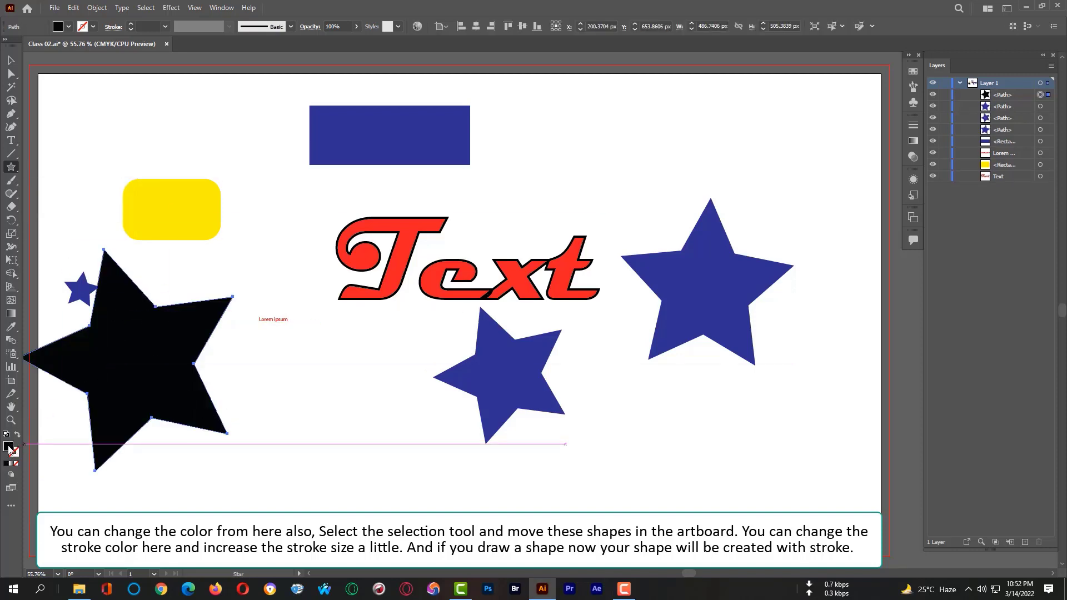
double_click(9, 447)
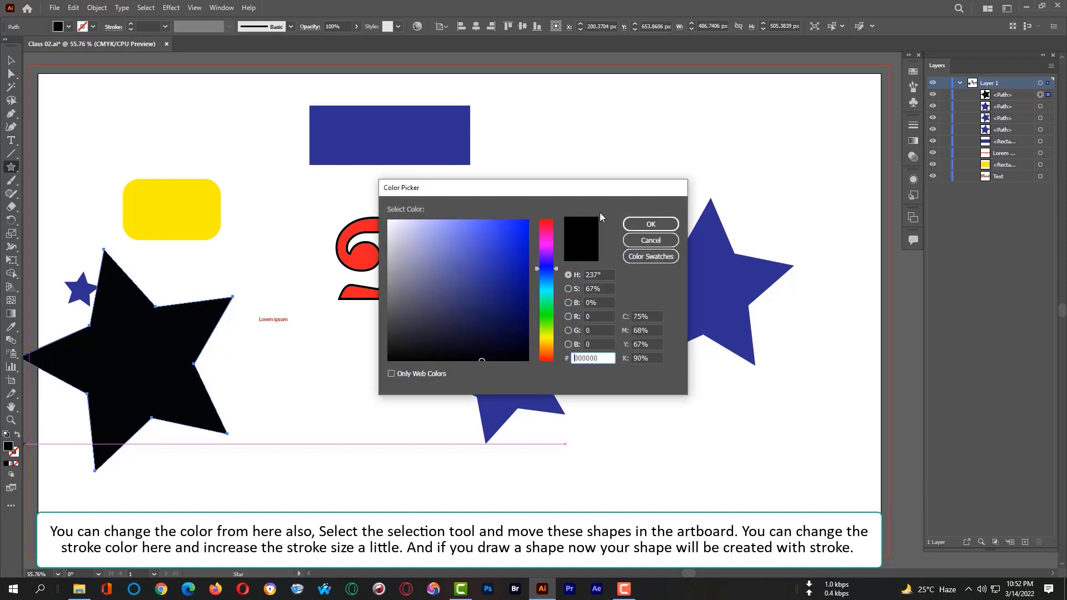
left_click(550, 219)
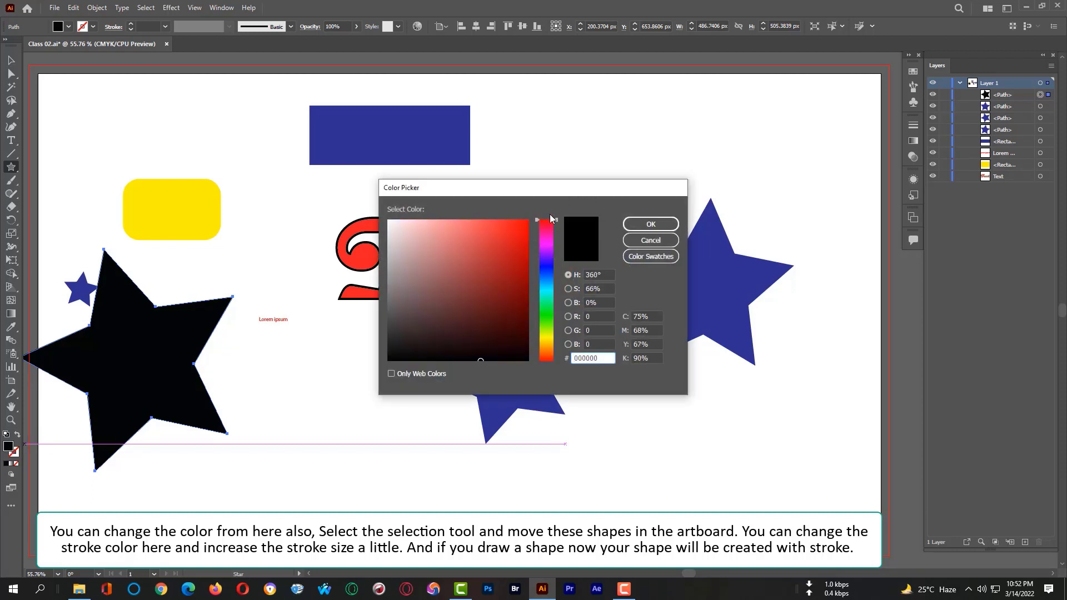
left_click_drag(515, 235, 530, 217)
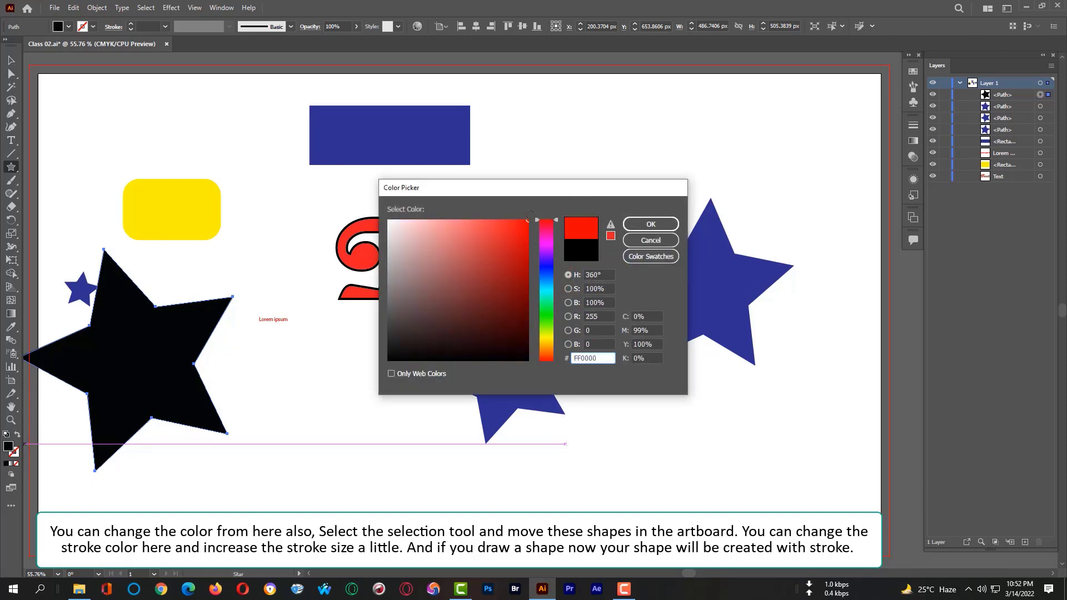
left_click(647, 224)
left_click_drag(574, 126, 618, 166)
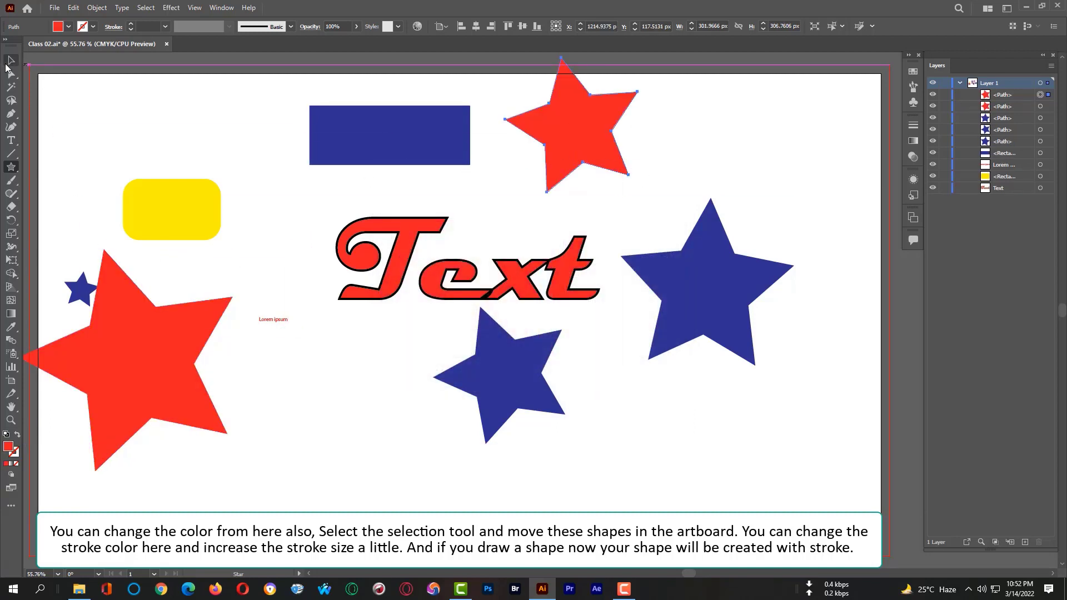
- Move the large red star down-right and the top red star down toward the big blue star
left_click(11, 59)
left_click_drag(141, 353, 179, 385)
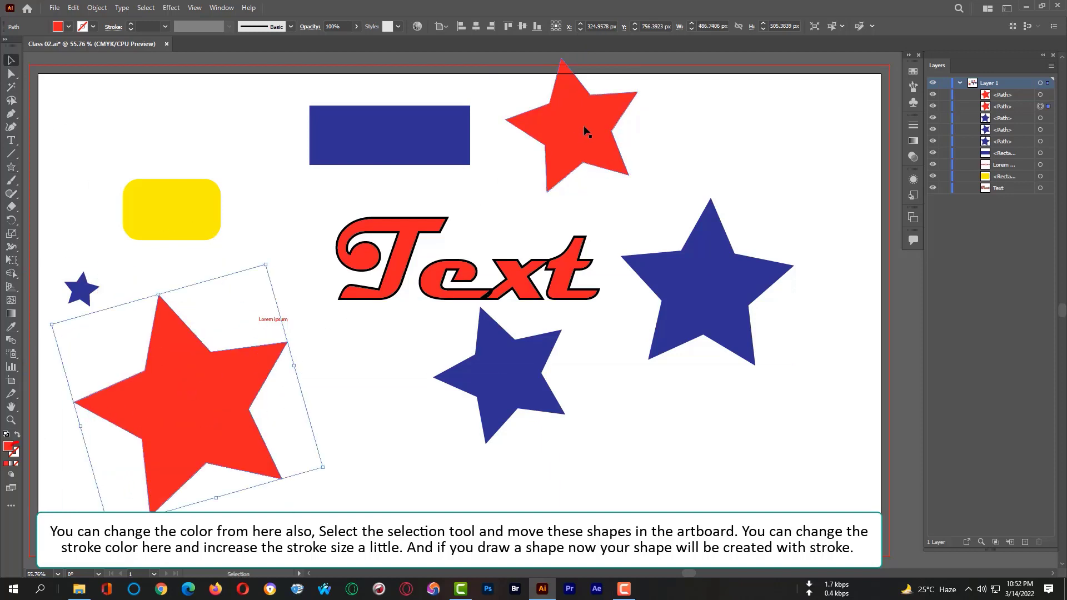
left_click_drag(595, 144, 625, 172)
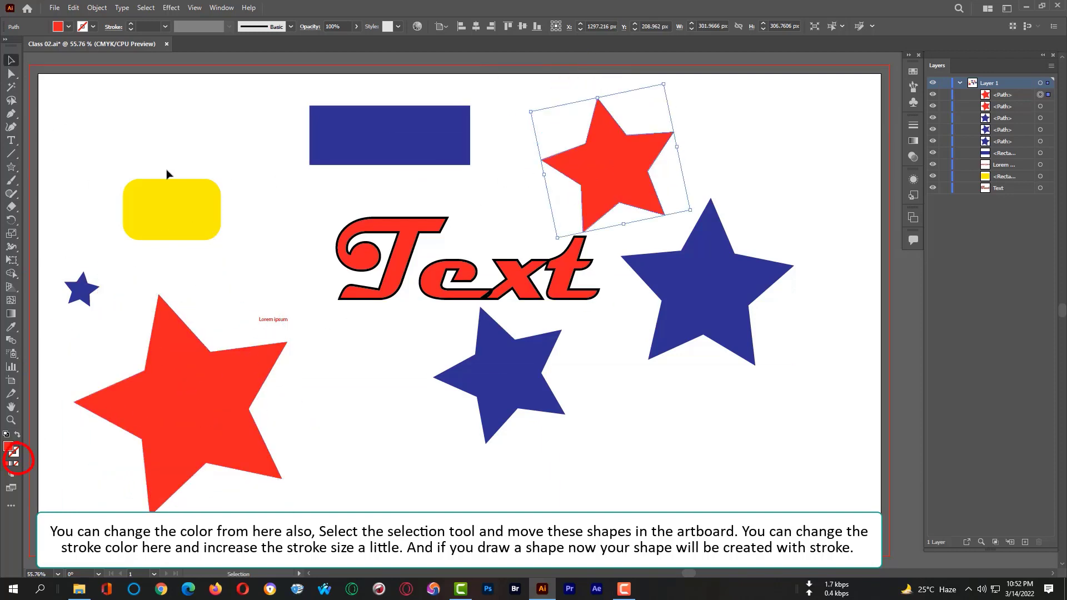
- Give the upper red star a 5 pt black stroke
double_click(15, 454)
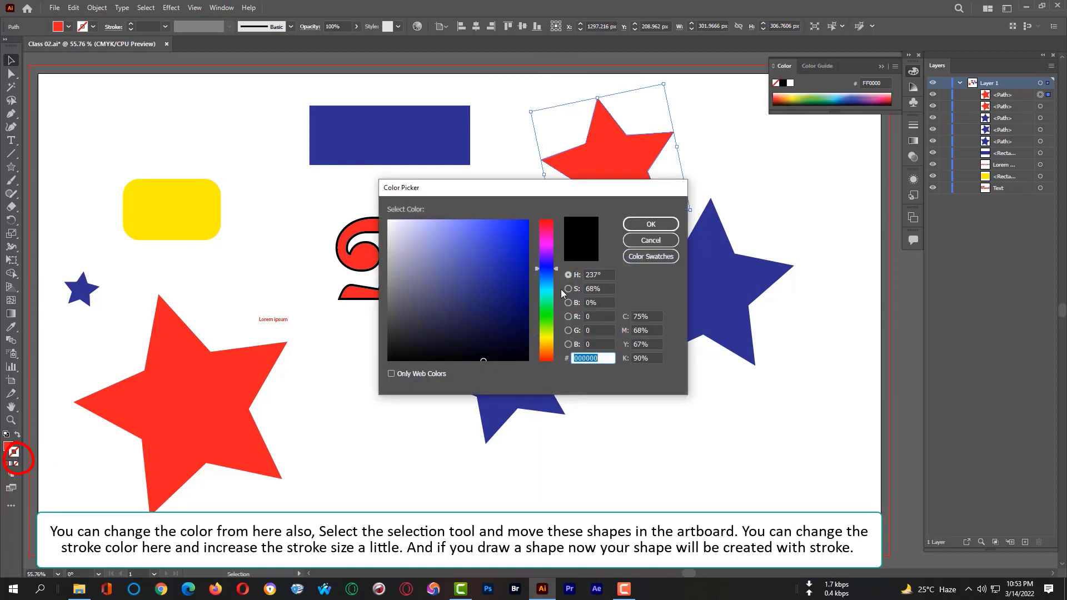
left_click_drag(493, 317, 556, 379)
left_click(650, 224)
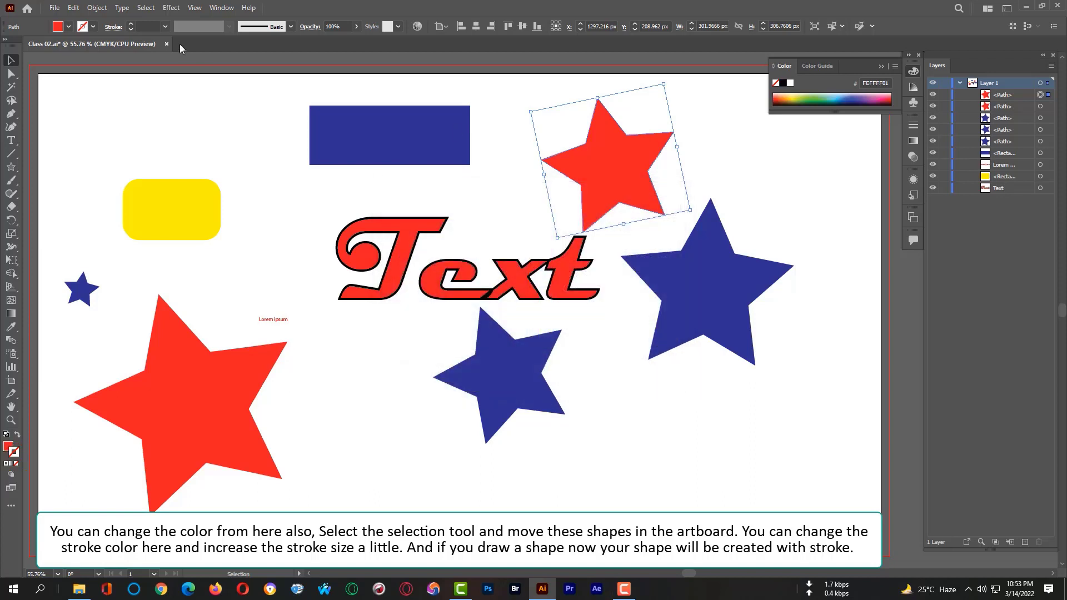
left_click(141, 24)
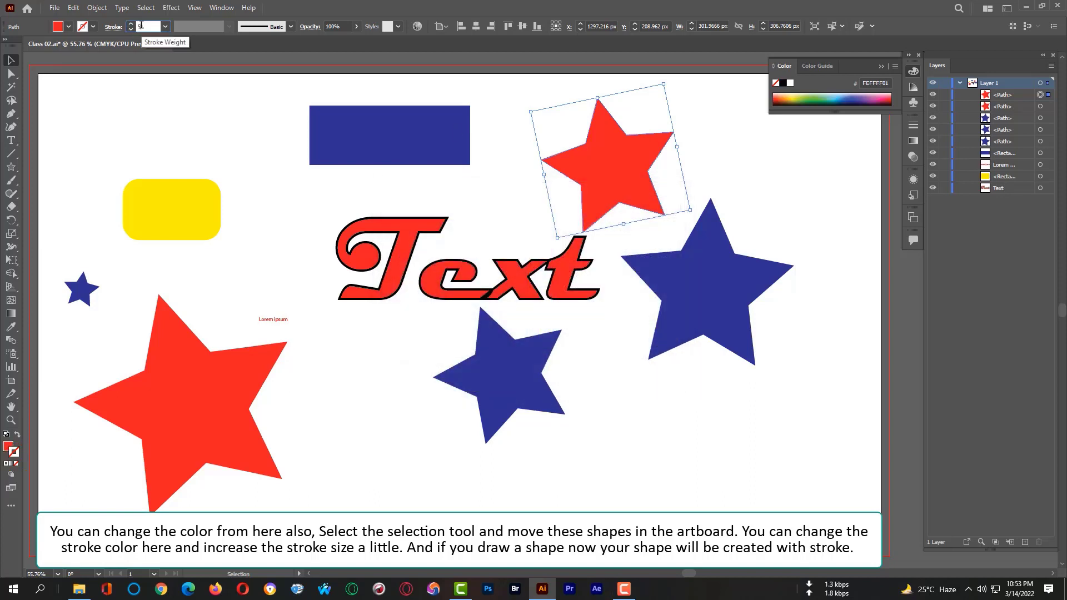
type("5")
left_click(93, 27)
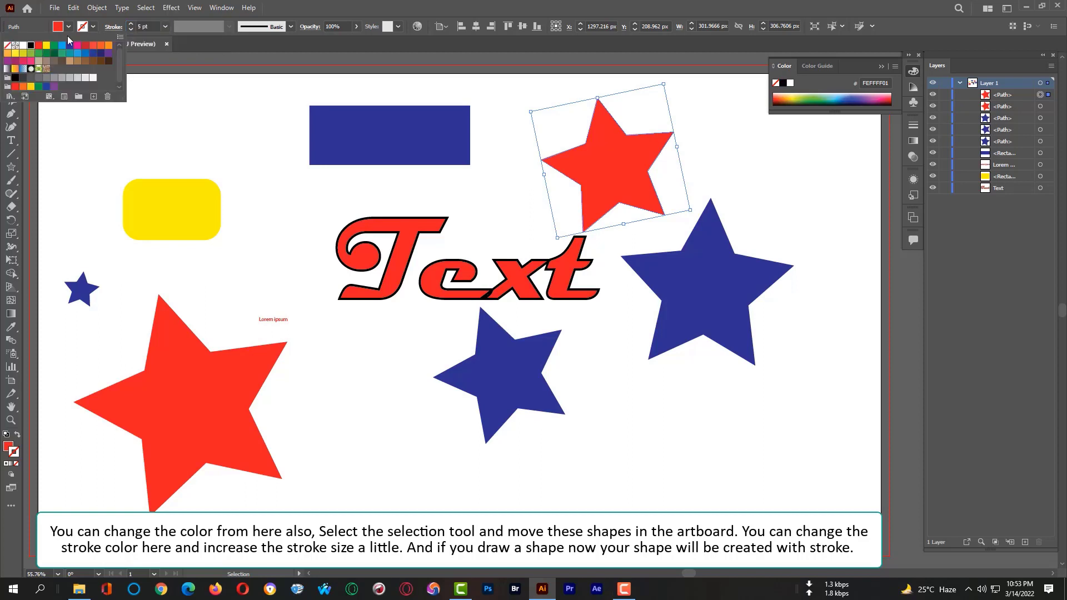
left_click(30, 47)
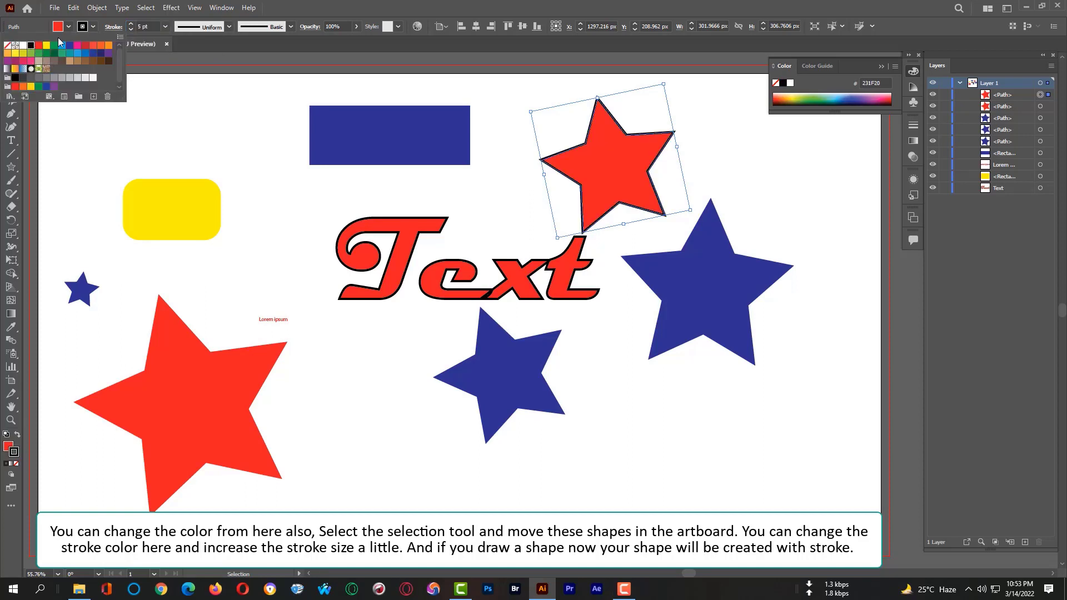
key("Escape")
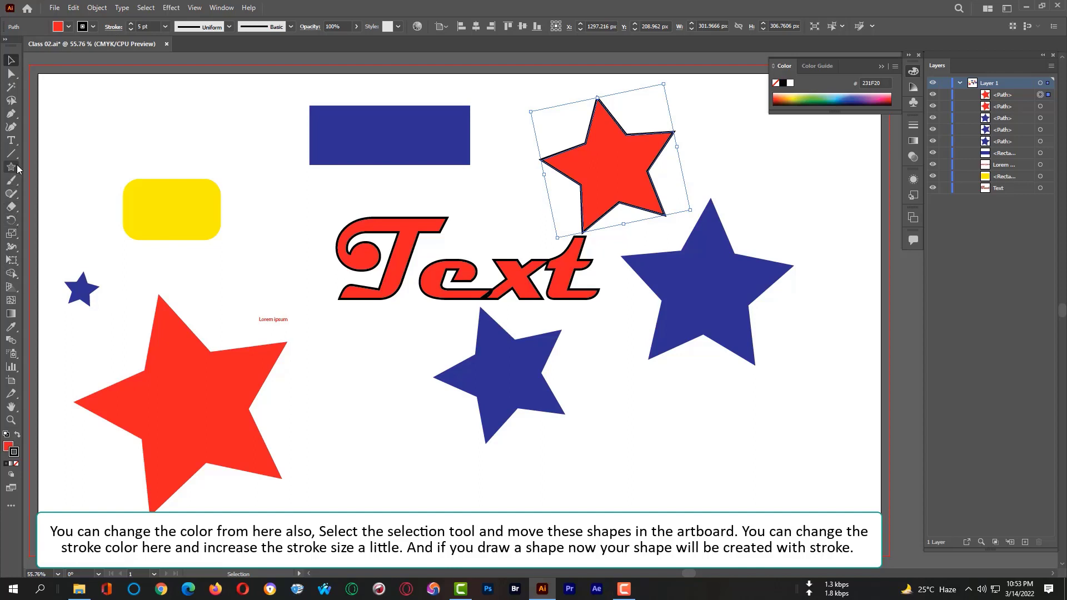
- Draw a black-outlined red star beside the lower blue star at the artboard's lower right
left_click_drag(17, 169, 41, 220)
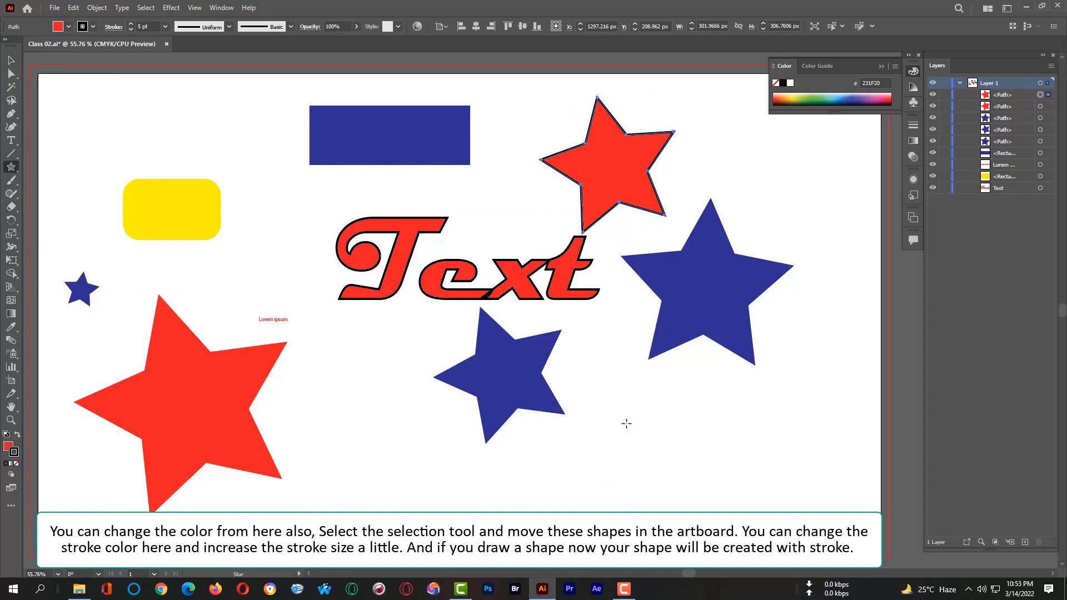
left_click_drag(626, 423, 689, 466)
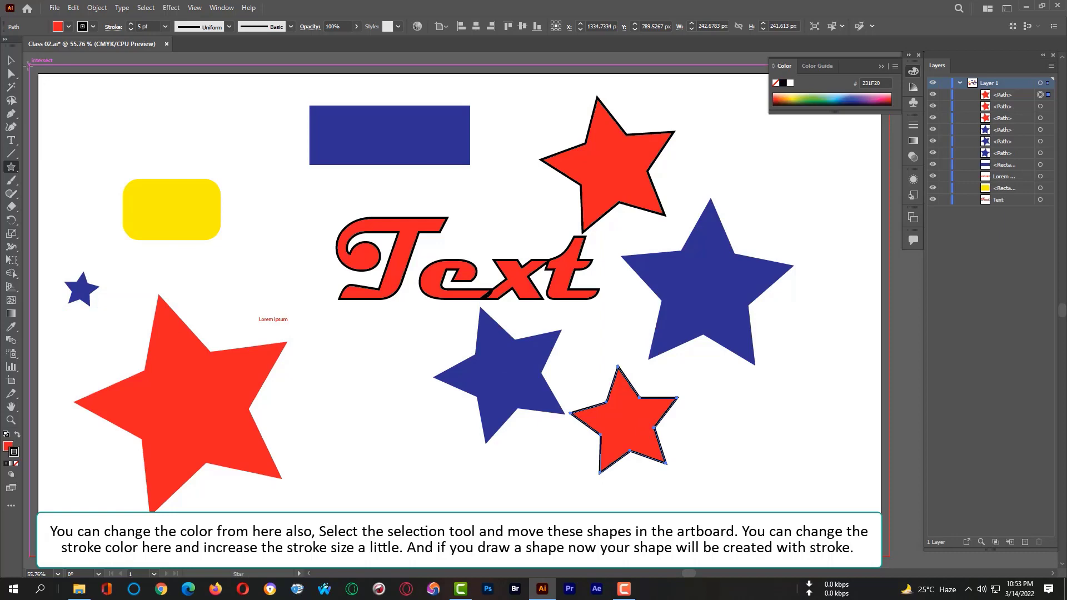
left_click(11, 60)
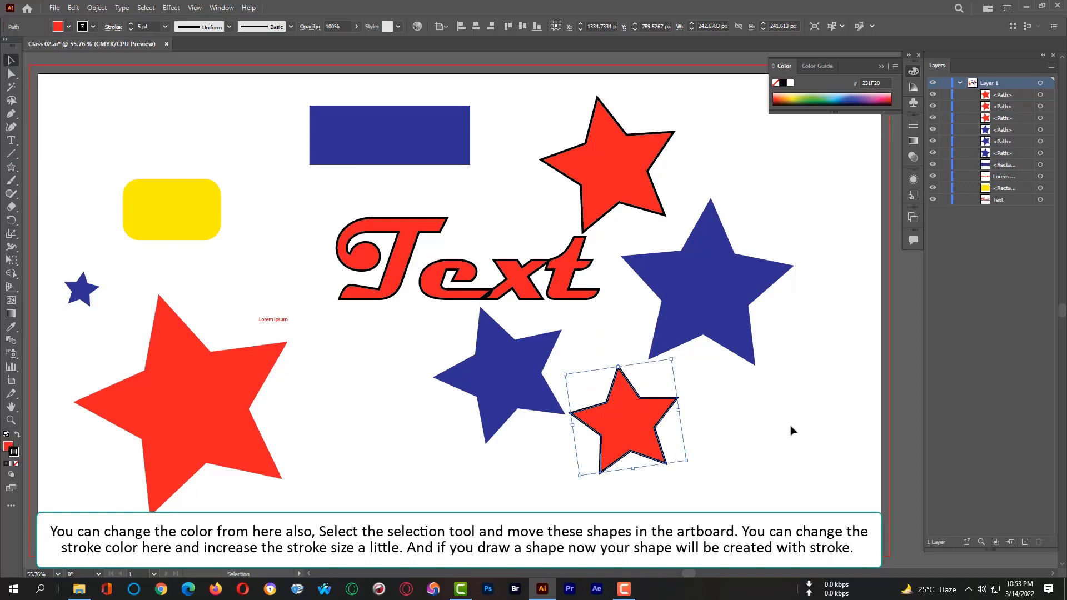